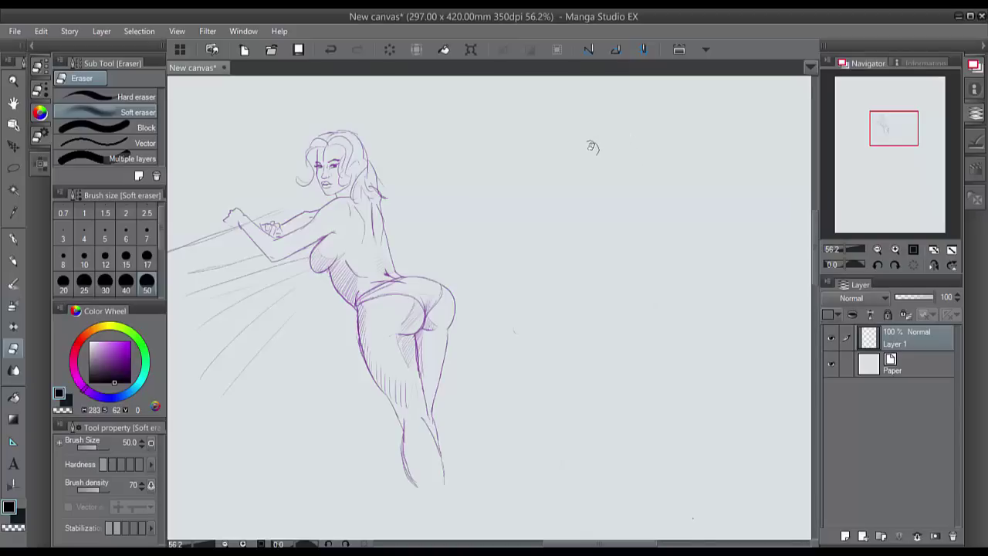
- With the Darker pencil, sketch a tall vertical guide line beside the purple figure and mark its top, base and midpoint
{"action": "left_click", "coordinate": [14, 261]}
{"action": "mouse_move", "coordinate": [624, 117]}
{"action": "left_mouse_down"}
{"action": "mouse_move", "coordinate": [620, 253]}
{"action": "mouse_move", "coordinate": [636, 446]}
{"action": "left_mouse_up"}
{"action": "left_click_drag", "start_coordinate": [629, 174], "coordinate": [634, 497]}
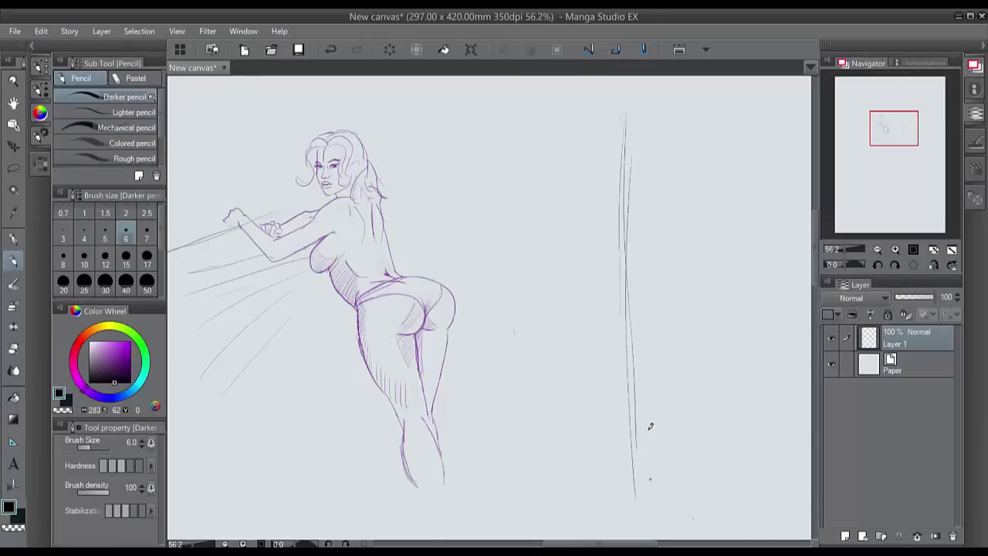
{"action": "left_click_drag", "start_coordinate": [634, 111], "coordinate": [617, 114]}
{"action": "left_click_drag", "start_coordinate": [626, 497], "coordinate": [645, 486]}
{"action": "left_click_drag", "start_coordinate": [621, 295], "coordinate": [631, 294]}
- Block in the head, hair and shoulder line at the top of the guide, and a triangular pelvis at its midpoint
{"action": "mouse_move", "coordinate": [628, 112]}
{"action": "left_mouse_down"}
{"action": "mouse_move", "coordinate": [617, 154]}
{"action": "mouse_move", "coordinate": [633, 153]}
{"action": "left_mouse_up"}
{"action": "left_click_drag", "start_coordinate": [622, 203], "coordinate": [630, 207]}
{"action": "left_click_drag", "start_coordinate": [618, 162], "coordinate": [627, 161]}
{"action": "left_click_drag", "start_coordinate": [621, 116], "coordinate": [622, 160]}
{"action": "mouse_move", "coordinate": [637, 109]}
{"action": "left_mouse_down"}
{"action": "mouse_move", "coordinate": [636, 143]}
{"action": "mouse_move", "coordinate": [608, 145]}
{"action": "mouse_move", "coordinate": [648, 148]}
{"action": "mouse_move", "coordinate": [622, 156]}
{"action": "mouse_move", "coordinate": [628, 167]}
{"action": "mouse_move", "coordinate": [619, 153]}
{"action": "mouse_move", "coordinate": [636, 172]}
{"action": "mouse_move", "coordinate": [618, 167]}
{"action": "mouse_move", "coordinate": [651, 166]}
{"action": "mouse_move", "coordinate": [601, 174]}
{"action": "mouse_move", "coordinate": [677, 172]}
{"action": "mouse_move", "coordinate": [631, 168]}
{"action": "left_mouse_up"}
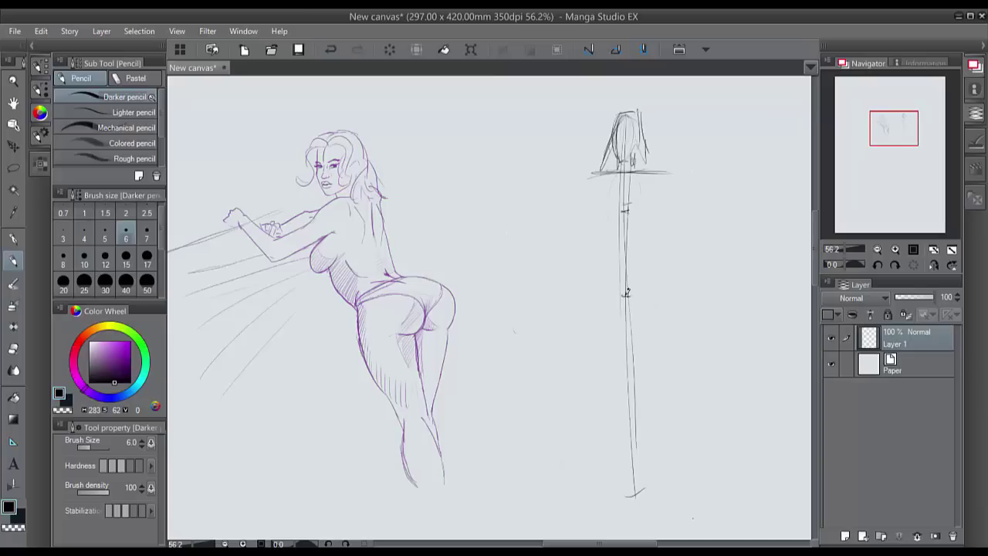
{"action": "left_click_drag", "start_coordinate": [607, 273], "coordinate": [626, 299]}
{"action": "mouse_move", "coordinate": [654, 258]}
{"action": "left_mouse_down"}
{"action": "mouse_move", "coordinate": [601, 261]}
{"action": "mouse_move", "coordinate": [622, 292]}
{"action": "mouse_move", "coordinate": [659, 255]}
{"action": "mouse_move", "coordinate": [622, 296]}
{"action": "left_mouse_up"}
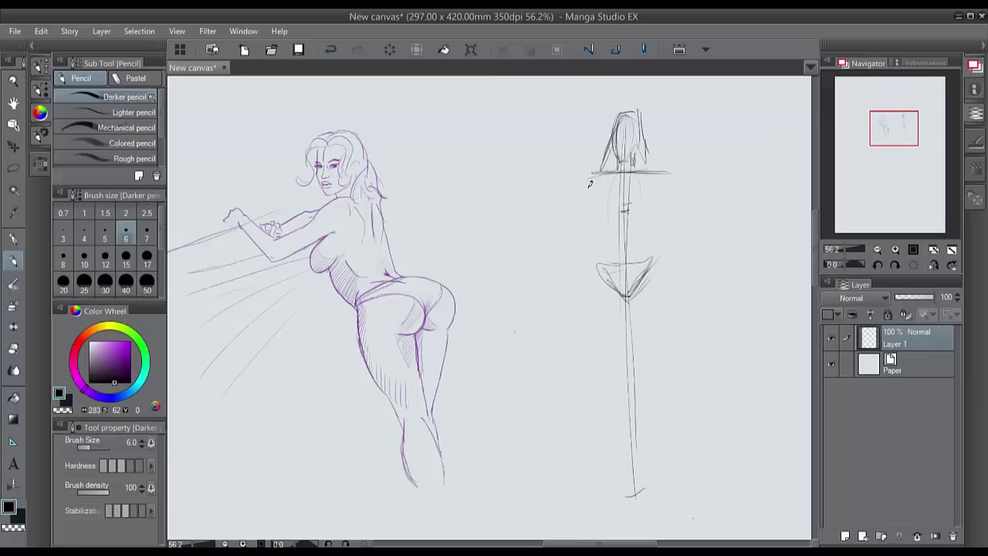
- Sketch both arms hanging from the shoulder line and end them in simple block hands
{"action": "left_click_drag", "start_coordinate": [598, 171], "coordinate": [572, 299]}
{"action": "left_click_drag", "start_coordinate": [663, 178], "coordinate": [676, 294]}
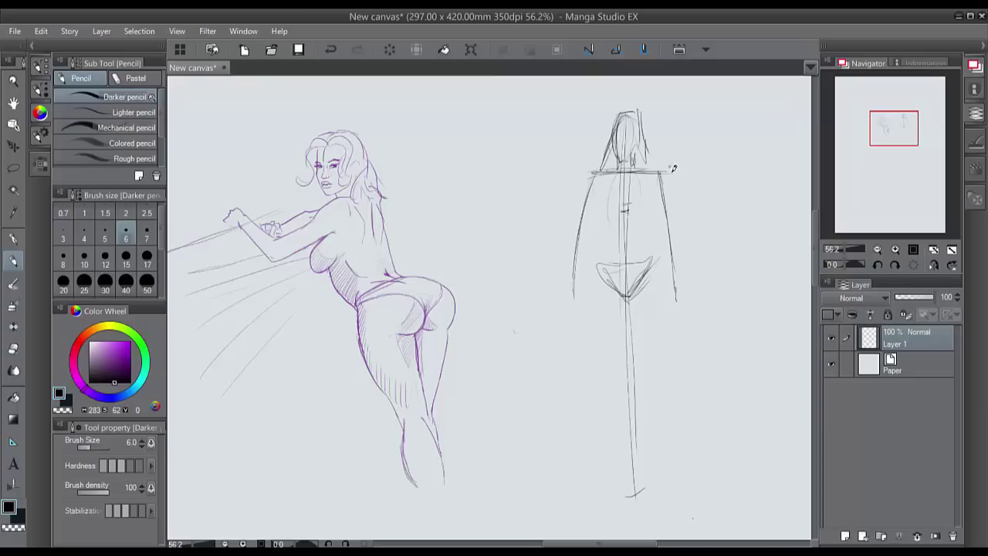
{"action": "left_click_drag", "start_coordinate": [595, 173], "coordinate": [576, 299]}
{"action": "left_click_drag", "start_coordinate": [672, 300], "coordinate": [679, 299]}
{"action": "left_click_drag", "start_coordinate": [567, 297], "coordinate": [583, 329]}
{"action": "mouse_move", "coordinate": [668, 299]}
{"action": "left_mouse_down"}
{"action": "mouse_move", "coordinate": [679, 298]}
{"action": "mouse_move", "coordinate": [675, 327]}
{"action": "left_mouse_up"}
{"action": "left_click_drag", "start_coordinate": [590, 172], "coordinate": [573, 256]}
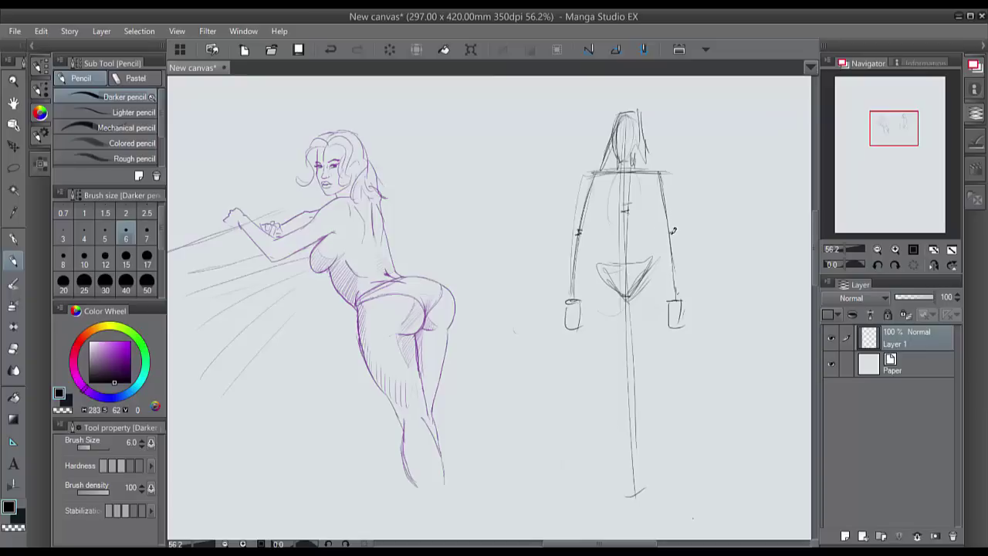
- Mark the elbows and build up the thickness of the upper arms and forearms
{"action": "left_click_drag", "start_coordinate": [582, 231], "coordinate": [578, 239]}
{"action": "mouse_move", "coordinate": [601, 171]}
{"action": "left_mouse_down"}
{"action": "mouse_move", "coordinate": [610, 178]}
{"action": "mouse_move", "coordinate": [592, 202]}
{"action": "mouse_move", "coordinate": [584, 198]}
{"action": "mouse_move", "coordinate": [573, 302]}
{"action": "left_mouse_up"}
{"action": "mouse_move", "coordinate": [657, 182]}
{"action": "left_mouse_down"}
{"action": "mouse_move", "coordinate": [670, 242]}
{"action": "mouse_move", "coordinate": [672, 227]}
{"action": "mouse_move", "coordinate": [679, 232]}
{"action": "mouse_move", "coordinate": [672, 279]}
{"action": "left_mouse_up"}
{"action": "left_click_drag", "start_coordinate": [677, 226], "coordinate": [678, 302]}
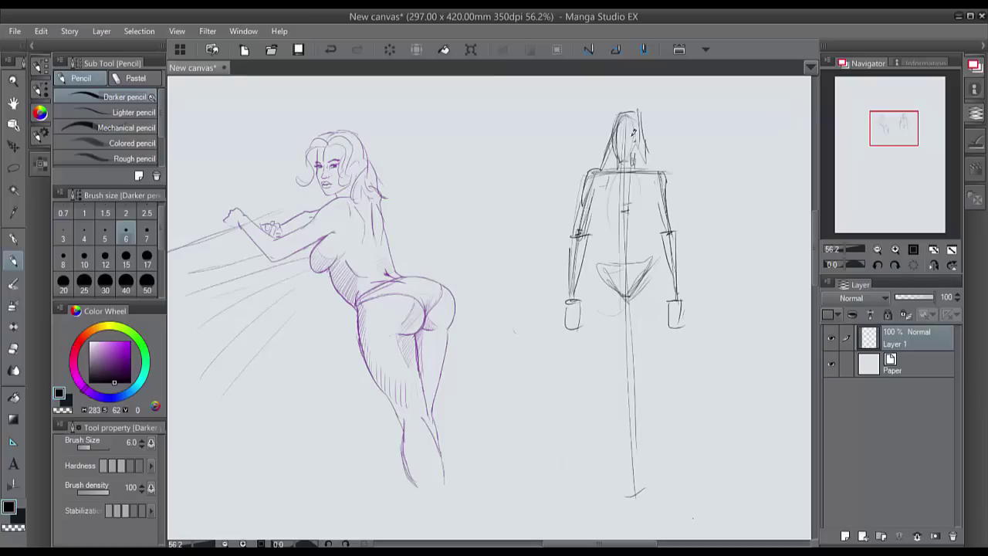
- Sketch the shoulder blades, spine and rounded rib cage inside the back-view torso
{"action": "mouse_move", "coordinate": [615, 177]}
{"action": "left_mouse_down"}
{"action": "mouse_move", "coordinate": [610, 210]}
{"action": "mouse_move", "coordinate": [641, 214]}
{"action": "left_mouse_up"}
{"action": "left_click_drag", "start_coordinate": [613, 176], "coordinate": [609, 216]}
{"action": "left_click_drag", "start_coordinate": [630, 165], "coordinate": [627, 290]}
{"action": "left_click_drag", "start_coordinate": [630, 219], "coordinate": [633, 283]}
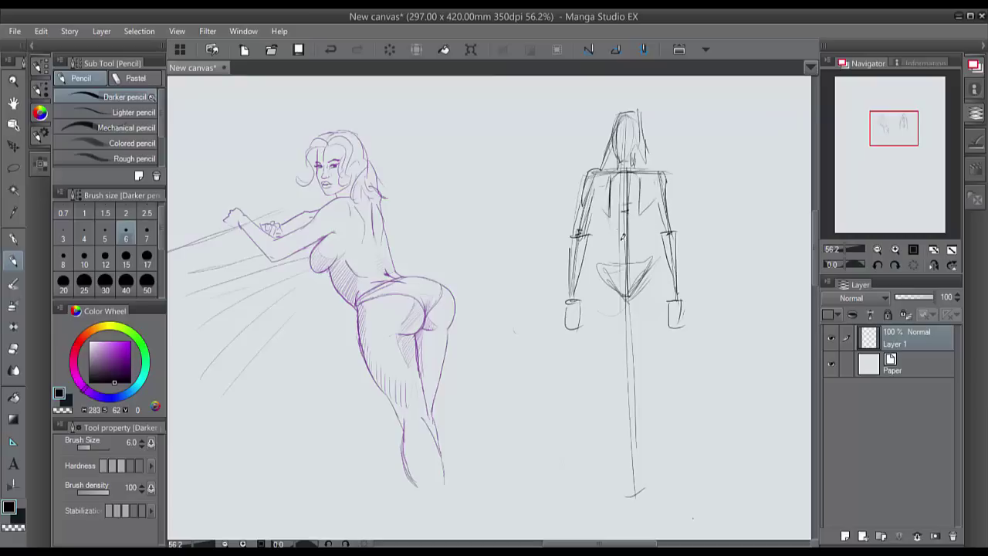
{"action": "left_click_drag", "start_coordinate": [613, 239], "coordinate": [642, 237]}
{"action": "mouse_move", "coordinate": [605, 177]}
{"action": "left_mouse_down"}
{"action": "mouse_move", "coordinate": [648, 202]}
{"action": "mouse_move", "coordinate": [643, 235]}
{"action": "left_mouse_up"}
{"action": "mouse_move", "coordinate": [645, 172]}
{"action": "left_mouse_down"}
{"action": "mouse_move", "coordinate": [642, 229]}
{"action": "mouse_move", "coordinate": [635, 167]}
{"action": "mouse_move", "coordinate": [602, 231]}
{"action": "left_mouse_up"}
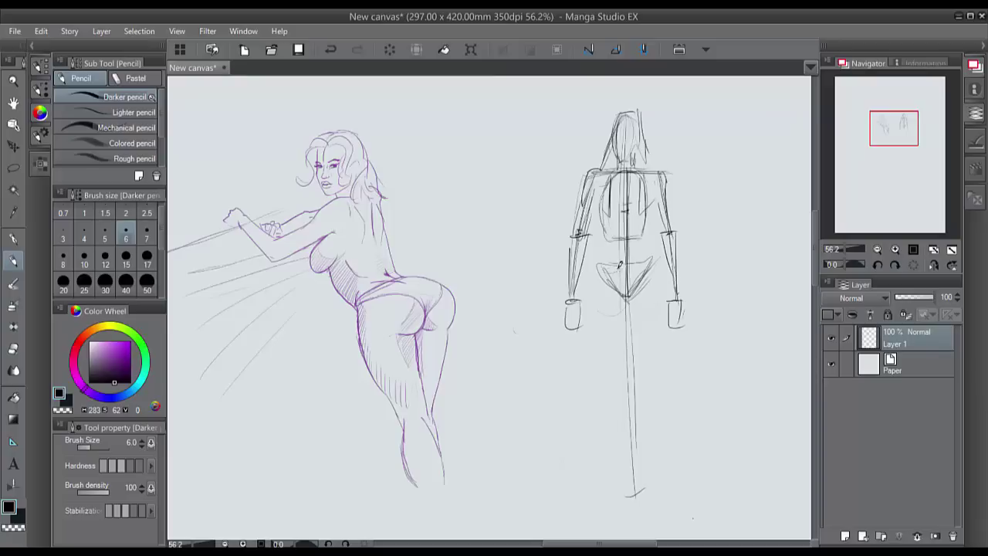
- Add diagonal lines from the pelvis to the hip joints and outline the sides of the torso down to the hips
{"action": "left_click_drag", "start_coordinate": [621, 262], "coordinate": [592, 301]}
{"action": "left_click_drag", "start_coordinate": [635, 272], "coordinate": [655, 297]}
{"action": "left_click_drag", "start_coordinate": [597, 297], "coordinate": [591, 303]}
{"action": "left_click_drag", "start_coordinate": [655, 296], "coordinate": [658, 290]}
{"action": "left_click_drag", "start_coordinate": [608, 191], "coordinate": [591, 302]}
{"action": "left_click_drag", "start_coordinate": [645, 181], "coordinate": [661, 302]}
{"action": "mouse_move", "coordinate": [606, 257]}
{"action": "left_mouse_down"}
{"action": "mouse_move", "coordinate": [653, 258]}
{"action": "mouse_move", "coordinate": [604, 269]}
{"action": "mouse_move", "coordinate": [612, 266]}
{"action": "mouse_move", "coordinate": [606, 242]}
{"action": "mouse_move", "coordinate": [591, 305]}
{"action": "left_mouse_up"}
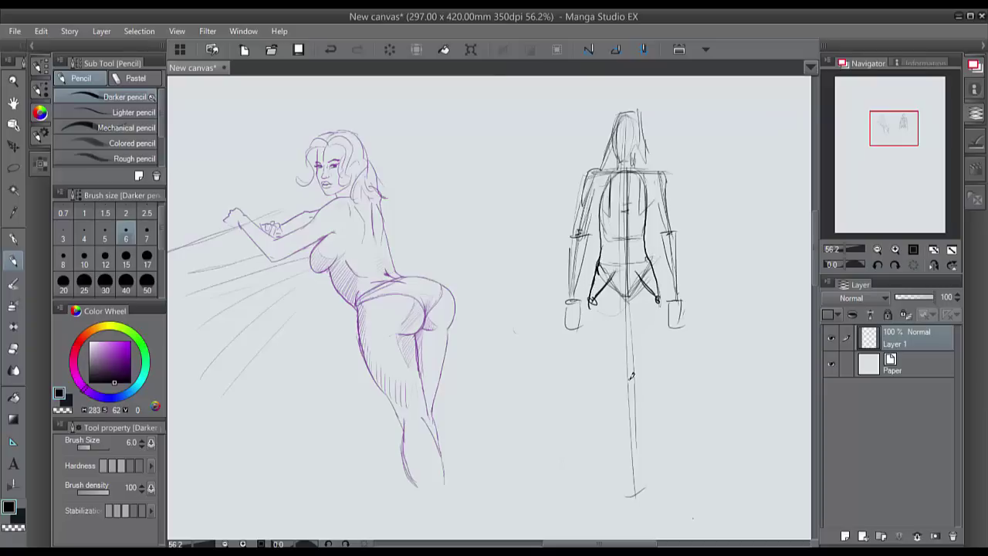
- Sketch the thighs, lower legs and feet, and join the two hip points with a horizontal line
{"action": "left_click_drag", "start_coordinate": [592, 306], "coordinate": [616, 383]}
{"action": "left_click_drag", "start_coordinate": [590, 301], "coordinate": [616, 392]}
{"action": "mouse_move", "coordinate": [657, 305]}
{"action": "left_mouse_down"}
{"action": "mouse_move", "coordinate": [641, 391]}
{"action": "mouse_move", "coordinate": [602, 412]}
{"action": "left_mouse_up"}
{"action": "mouse_move", "coordinate": [643, 384]}
{"action": "left_mouse_down"}
{"action": "mouse_move", "coordinate": [650, 403]}
{"action": "mouse_move", "coordinate": [633, 506]}
{"action": "left_mouse_up"}
{"action": "mouse_move", "coordinate": [653, 405]}
{"action": "left_mouse_down"}
{"action": "mouse_move", "coordinate": [633, 478]}
{"action": "mouse_move", "coordinate": [663, 499]}
{"action": "mouse_move", "coordinate": [613, 498]}
{"action": "left_mouse_up"}
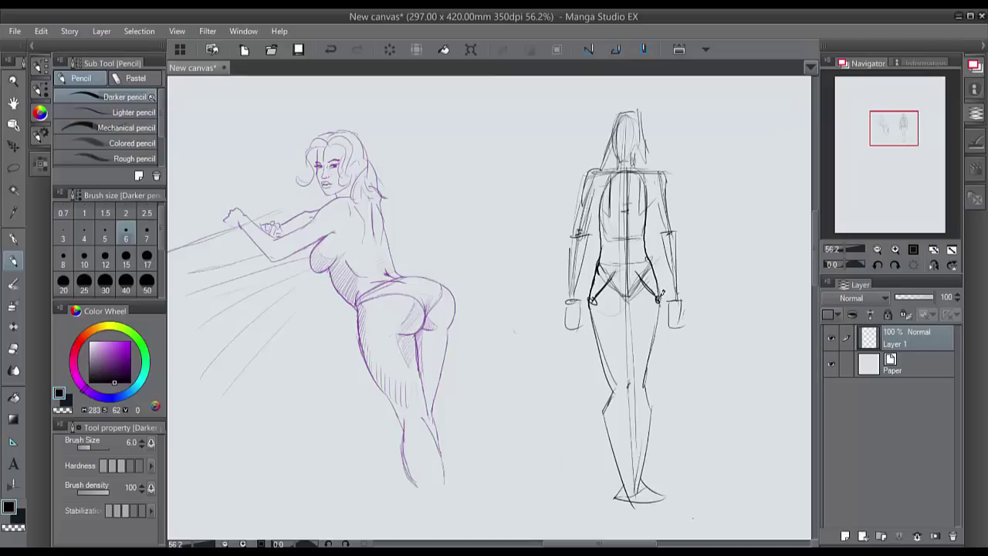
{"action": "mouse_move", "coordinate": [592, 303]}
{"action": "left_mouse_down"}
{"action": "mouse_move", "coordinate": [655, 292]}
{"action": "mouse_move", "coordinate": [657, 302]}
{"action": "left_mouse_up"}
{"action": "left_click_drag", "start_coordinate": [598, 304], "coordinate": [669, 304]}
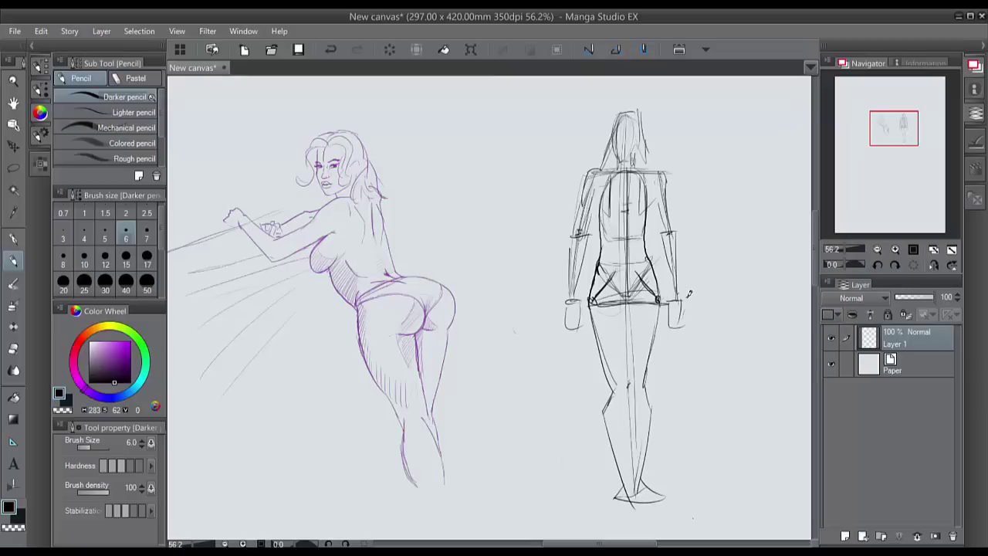
- Erase the construction lines of the pelvis, spine and rib cage
{"action": "mouse_move", "coordinate": [616, 267]}
{"action": "left_mouse_down"}
{"action": "mouse_move", "coordinate": [592, 301]}
{"action": "mouse_move", "coordinate": [596, 287]}
{"action": "mouse_move", "coordinate": [639, 287]}
{"action": "mouse_move", "coordinate": [650, 272]}
{"action": "mouse_move", "coordinate": [668, 278]}
{"action": "mouse_move", "coordinate": [662, 246]}
{"action": "mouse_move", "coordinate": [659, 310]}
{"action": "mouse_move", "coordinate": [630, 312]}
{"action": "mouse_move", "coordinate": [607, 274]}
{"action": "mouse_move", "coordinate": [610, 309]}
{"action": "left_mouse_up"}
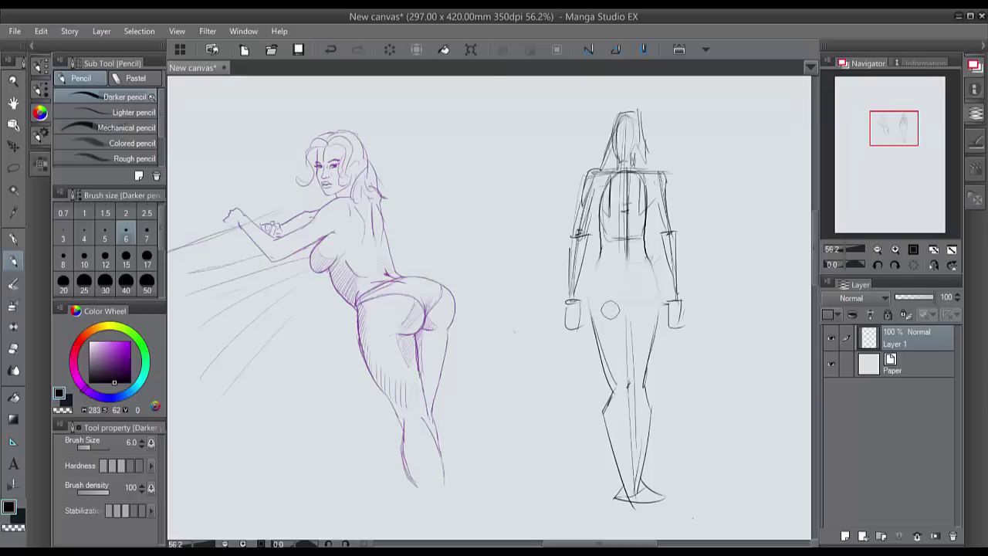
{"action": "mouse_move", "coordinate": [620, 202]}
{"action": "left_mouse_down"}
{"action": "mouse_move", "coordinate": [607, 218]}
{"action": "mouse_move", "coordinate": [607, 192]}
{"action": "mouse_move", "coordinate": [644, 192]}
{"action": "mouse_move", "coordinate": [623, 247]}
{"action": "mouse_move", "coordinate": [638, 269]}
{"action": "left_mouse_up"}
{"action": "left_click_drag", "start_coordinate": [640, 217], "coordinate": [640, 251]}
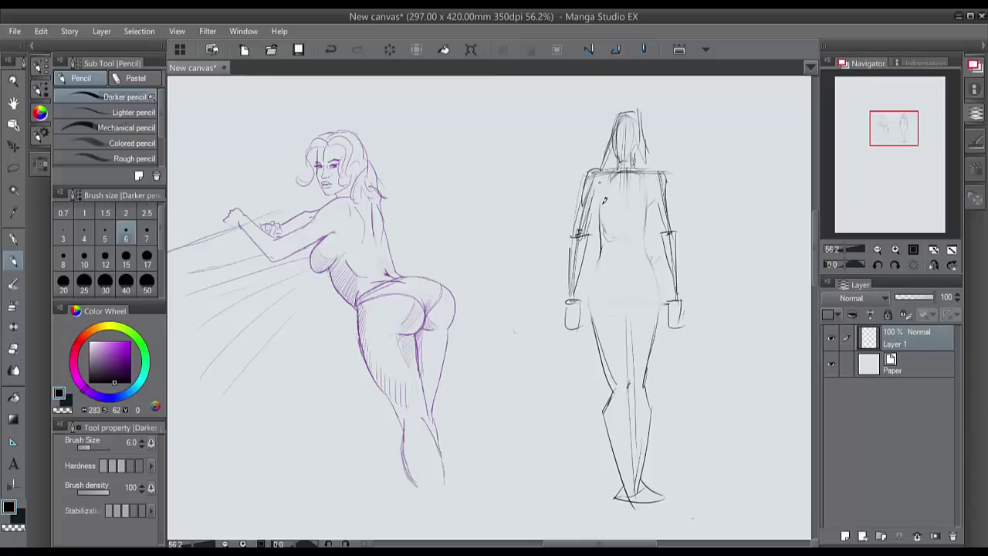
- Redraw the contours of the waist, hips and outer thighs, and add a small forked centre mark below the hips
{"action": "mouse_move", "coordinate": [653, 194]}
{"action": "left_mouse_down"}
{"action": "mouse_move", "coordinate": [648, 258]}
{"action": "mouse_move", "coordinate": [650, 244]}
{"action": "left_mouse_up"}
{"action": "left_click_drag", "start_coordinate": [601, 223], "coordinate": [603, 235]}
{"action": "mouse_move", "coordinate": [620, 311]}
{"action": "left_mouse_down"}
{"action": "mouse_move", "coordinate": [630, 297]}
{"action": "mouse_move", "coordinate": [638, 314]}
{"action": "left_mouse_up"}
{"action": "mouse_move", "coordinate": [599, 253]}
{"action": "left_mouse_down"}
{"action": "mouse_move", "coordinate": [584, 302]}
{"action": "mouse_move", "coordinate": [610, 383]}
{"action": "left_mouse_up"}
{"action": "mouse_move", "coordinate": [648, 243]}
{"action": "left_mouse_down"}
{"action": "mouse_move", "coordinate": [671, 312]}
{"action": "mouse_move", "coordinate": [652, 345]}
{"action": "left_mouse_up"}
{"action": "left_click_drag", "start_coordinate": [666, 304], "coordinate": [643, 392]}
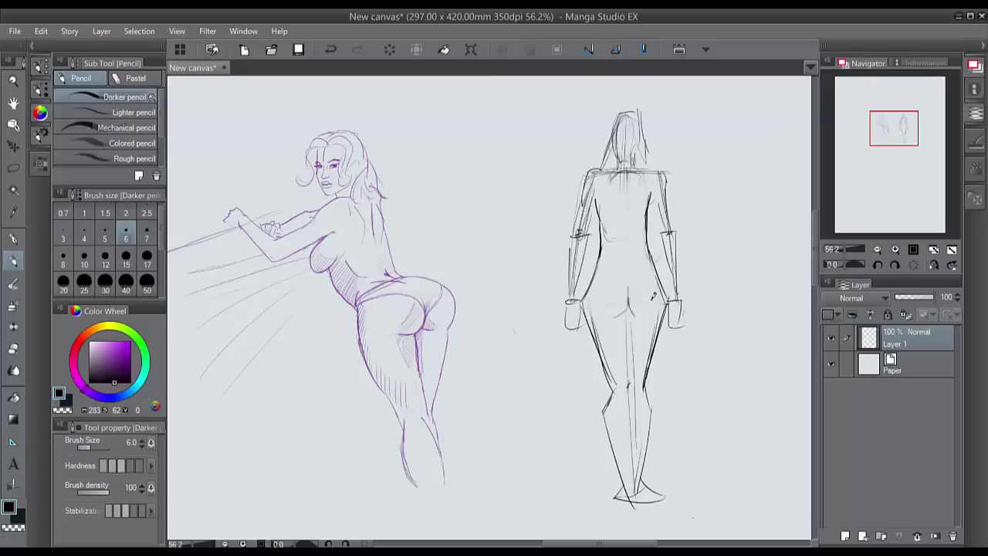
- Erase the block hands and angular hip lines, and redraw both hips as fuller, rounded curves
{"action": "mouse_move", "coordinate": [597, 318]}
{"action": "left_mouse_down"}
{"action": "mouse_move", "coordinate": [614, 367]}
{"action": "mouse_move", "coordinate": [609, 352]}
{"action": "left_mouse_up"}
{"action": "left_click_drag", "start_coordinate": [600, 265], "coordinate": [585, 310]}
{"action": "left_click_drag", "start_coordinate": [669, 291], "coordinate": [661, 292]}
{"action": "mouse_move", "coordinate": [578, 308]}
{"action": "left_mouse_down"}
{"action": "mouse_move", "coordinate": [572, 318]}
{"action": "mouse_move", "coordinate": [575, 301]}
{"action": "left_mouse_up"}
{"action": "left_click_drag", "start_coordinate": [675, 286], "coordinate": [675, 323]}
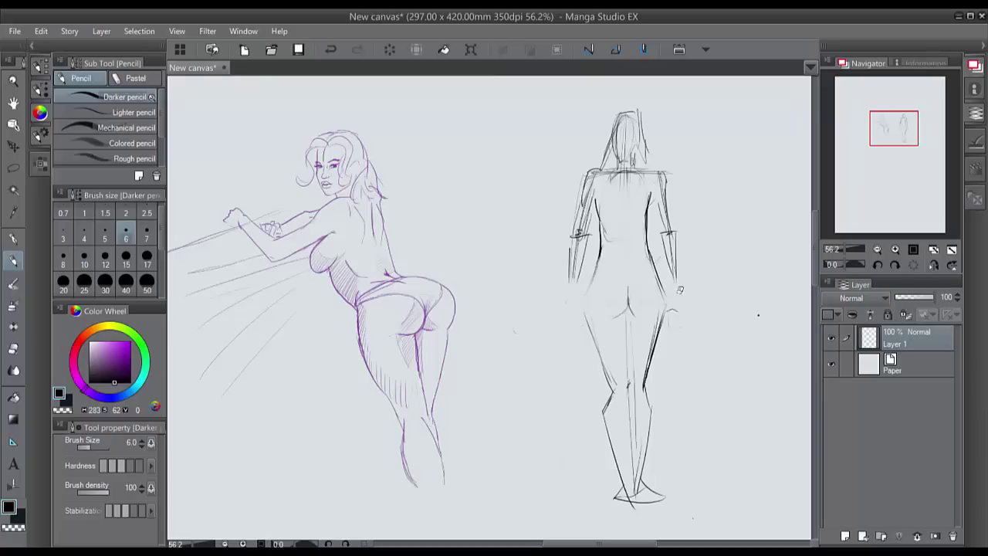
{"action": "mouse_move", "coordinate": [605, 244]}
{"action": "left_mouse_down"}
{"action": "mouse_move", "coordinate": [583, 299]}
{"action": "mouse_move", "coordinate": [600, 359]}
{"action": "left_mouse_up"}
{"action": "mouse_move", "coordinate": [651, 252]}
{"action": "left_mouse_down"}
{"action": "mouse_move", "coordinate": [668, 295]}
{"action": "mouse_move", "coordinate": [666, 336]}
{"action": "left_mouse_up"}
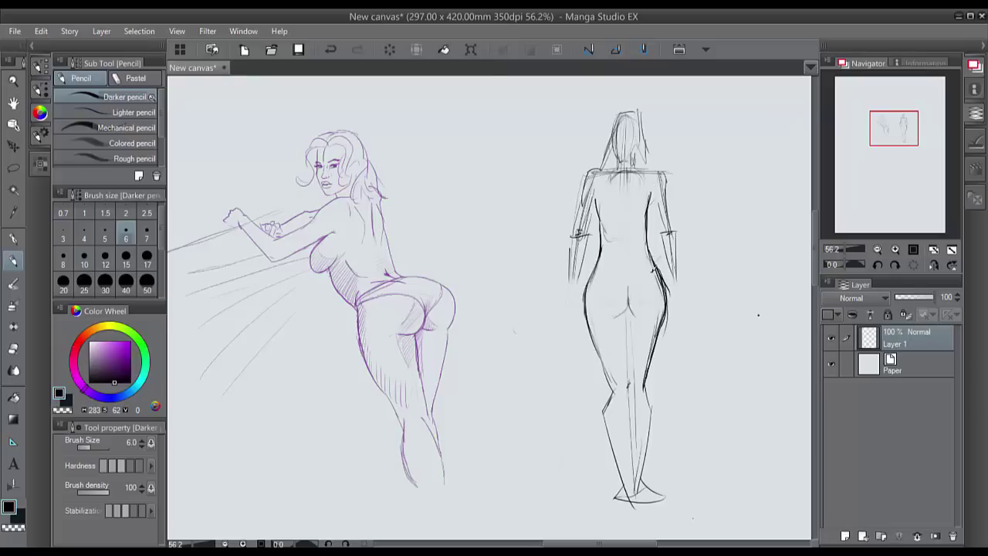
- Soften the heavy hip and upper thigh outlines of the back-view figure with the eraser
{"action": "scroll", "coordinate": [654, 268], "scroll_direction": "up", "scroll_amount": 3}
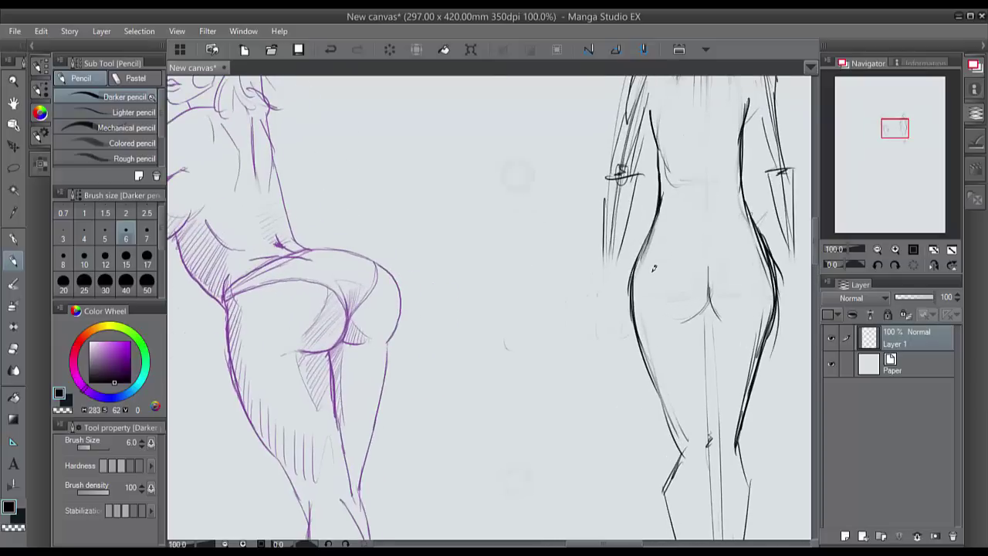
{"action": "scroll", "coordinate": [654, 268], "scroll_direction": "right", "scroll_amount": 3}
{"action": "mouse_move", "coordinate": [500, 236]}
{"action": "left_mouse_down"}
{"action": "mouse_move", "coordinate": [462, 373]}
{"action": "mouse_move", "coordinate": [473, 405]}
{"action": "left_mouse_up"}
{"action": "mouse_move", "coordinate": [610, 369]}
{"action": "left_mouse_down"}
{"action": "mouse_move", "coordinate": [594, 383]}
{"action": "mouse_move", "coordinate": [606, 340]}
{"action": "mouse_move", "coordinate": [591, 434]}
{"action": "mouse_move", "coordinate": [575, 265]}
{"action": "left_mouse_up"}
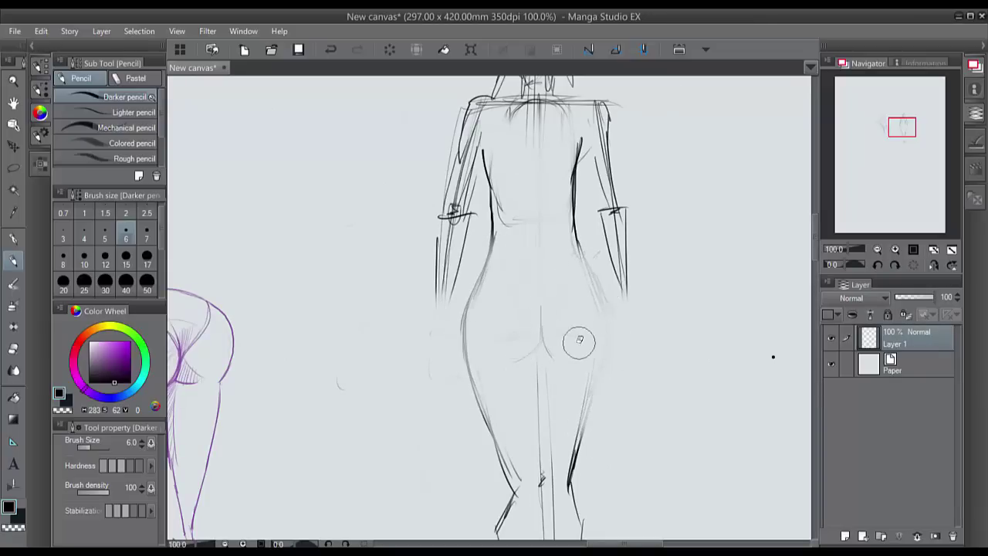
- Draw the spine line, the two lower-back dimple marks and the upper curve of the left hip
{"action": "mouse_move", "coordinate": [538, 294]}
{"action": "left_mouse_down"}
{"action": "mouse_move", "coordinate": [530, 286]}
{"action": "mouse_move", "coordinate": [538, 293]}
{"action": "mouse_move", "coordinate": [543, 278]}
{"action": "mouse_move", "coordinate": [540, 162]}
{"action": "left_mouse_up"}
{"action": "left_click_drag", "start_coordinate": [529, 285], "coordinate": [537, 293]}
{"action": "mouse_move", "coordinate": [487, 273]}
{"action": "left_mouse_down"}
{"action": "mouse_move", "coordinate": [458, 320]}
{"action": "mouse_move", "coordinate": [466, 357]}
{"action": "left_mouse_up"}
{"action": "left_click_drag", "start_coordinate": [461, 302], "coordinate": [474, 381]}
{"action": "left_click_drag", "start_coordinate": [458, 319], "coordinate": [483, 386]}
{"action": "left_click_drag", "start_coordinate": [462, 340], "coordinate": [476, 387]}
{"action": "mouse_move", "coordinate": [540, 308]}
{"action": "left_mouse_down"}
{"action": "mouse_move", "coordinate": [533, 369]}
{"action": "mouse_move", "coordinate": [494, 374]}
{"action": "left_mouse_up"}
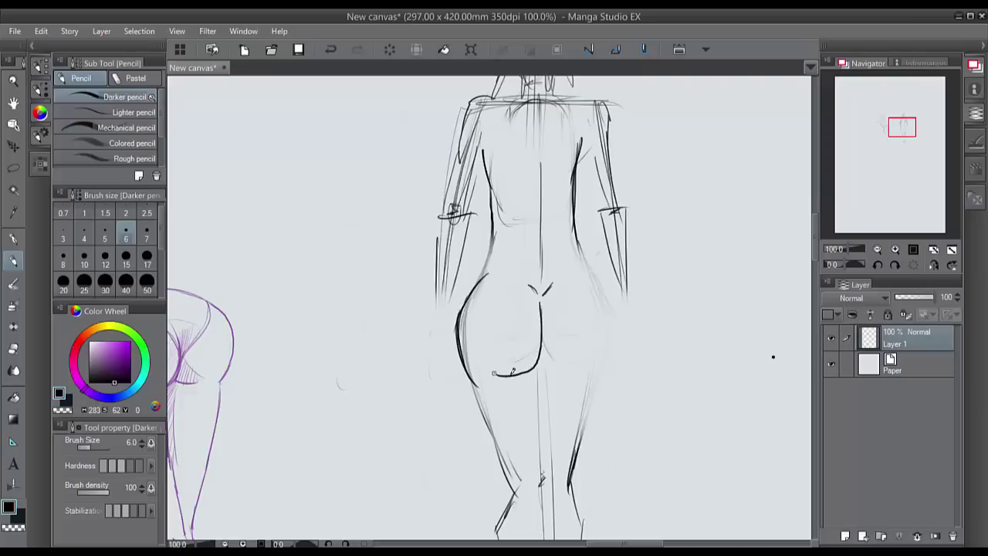
{"action": "left_click_drag", "start_coordinate": [542, 307], "coordinate": [540, 301]}
{"action": "key", "text": "ctrl+z"}
{"action": "key", "text": "ctrl+z"}
{"action": "key", "text": "ctrl+z"}
{"action": "key", "text": "ctrl+z"}
{"action": "key", "text": "ctrl+z"}
{"action": "key", "text": "ctrl+z"}
{"action": "key", "text": "ctrl+z"}
{"action": "key", "text": "ctrl+z"}
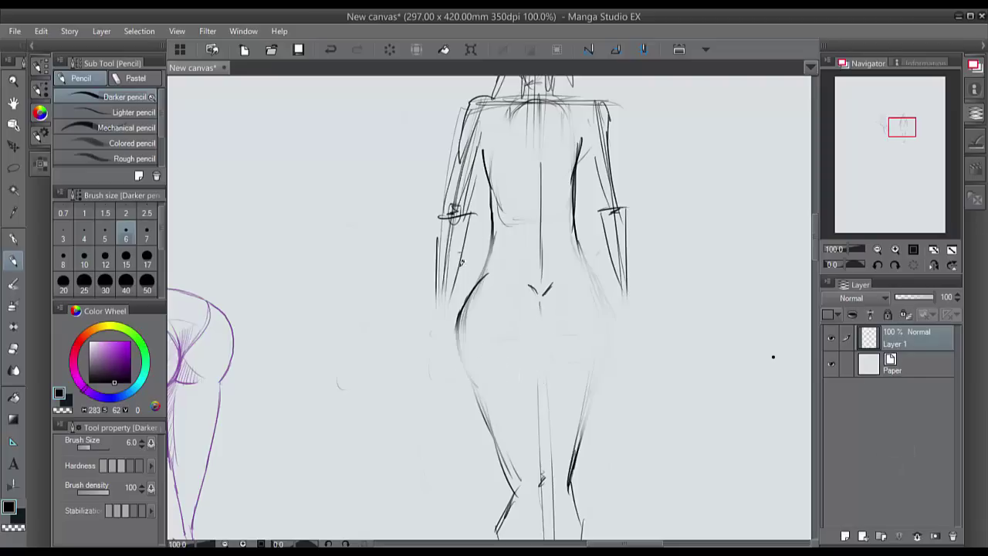
- Draw the left hip curve, the centre crease with both lower glute folds, and the right hip contour
{"action": "mouse_move", "coordinate": [469, 296]}
{"action": "left_mouse_down"}
{"action": "mouse_move", "coordinate": [453, 342]}
{"action": "mouse_move", "coordinate": [474, 382]}
{"action": "left_mouse_up"}
{"action": "mouse_move", "coordinate": [540, 307]}
{"action": "left_mouse_down"}
{"action": "mouse_move", "coordinate": [541, 354]}
{"action": "mouse_move", "coordinate": [525, 370]}
{"action": "mouse_move", "coordinate": [493, 373]}
{"action": "left_mouse_up"}
{"action": "mouse_move", "coordinate": [545, 332]}
{"action": "left_mouse_down"}
{"action": "mouse_move", "coordinate": [549, 365]}
{"action": "mouse_move", "coordinate": [545, 350]}
{"action": "mouse_move", "coordinate": [587, 369]}
{"action": "left_mouse_up"}
{"action": "mouse_move", "coordinate": [585, 247]}
{"action": "left_mouse_down"}
{"action": "mouse_move", "coordinate": [618, 313]}
{"action": "mouse_move", "coordinate": [589, 397]}
{"action": "left_mouse_up"}
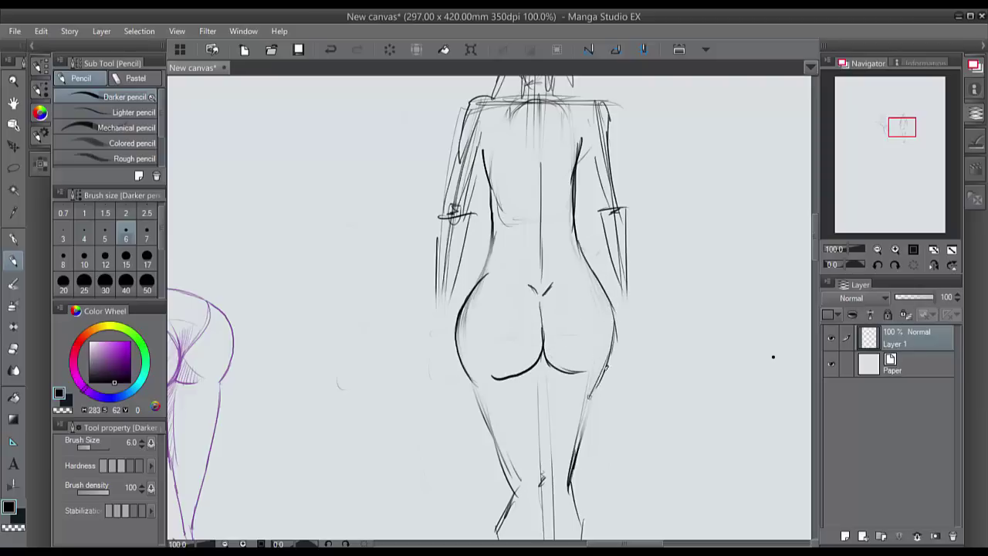
- Strengthen the outer contours of both thighs and draw the line separating the inner thighs
{"action": "left_click_drag", "start_coordinate": [468, 363], "coordinate": [516, 481]}
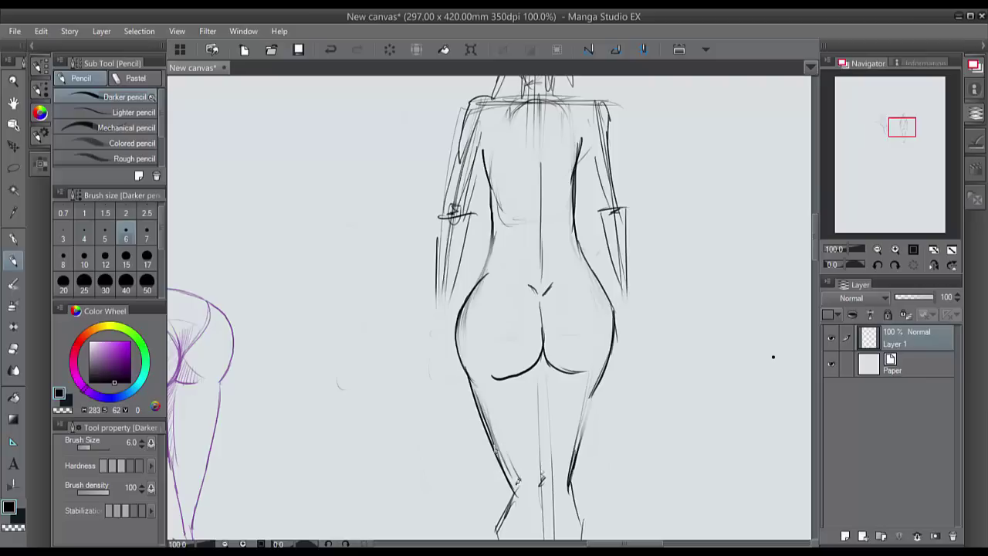
{"action": "left_click_drag", "start_coordinate": [601, 372], "coordinate": [576, 475]}
{"action": "left_click_drag", "start_coordinate": [537, 364], "coordinate": [540, 478]}
{"action": "left_click_drag", "start_coordinate": [589, 424], "coordinate": [568, 485]}
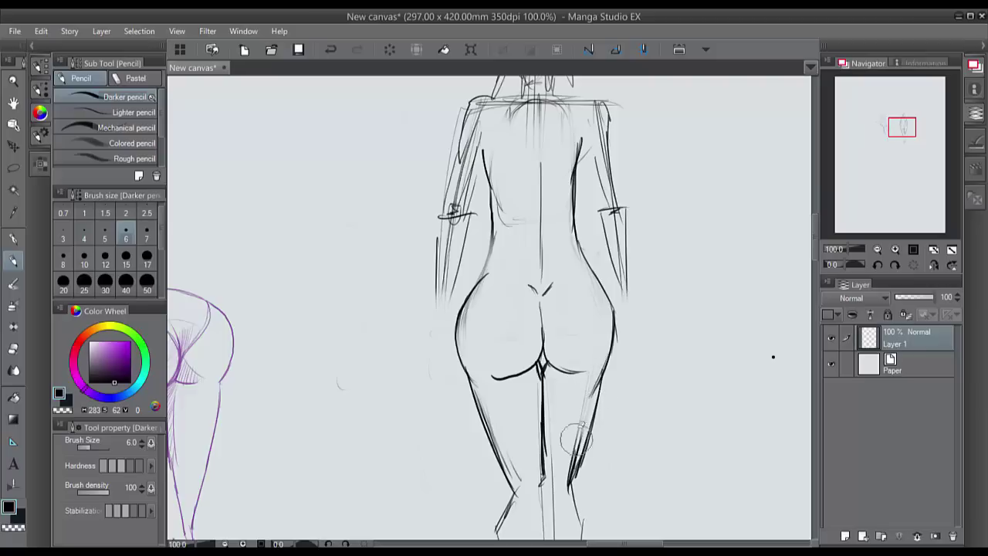
- Erase the right hip outline and redraw it as a rounder curve, reinforcing its transition into the waist
{"action": "scroll", "coordinate": [524, 459], "scroll_direction": "down", "scroll_amount": 5}
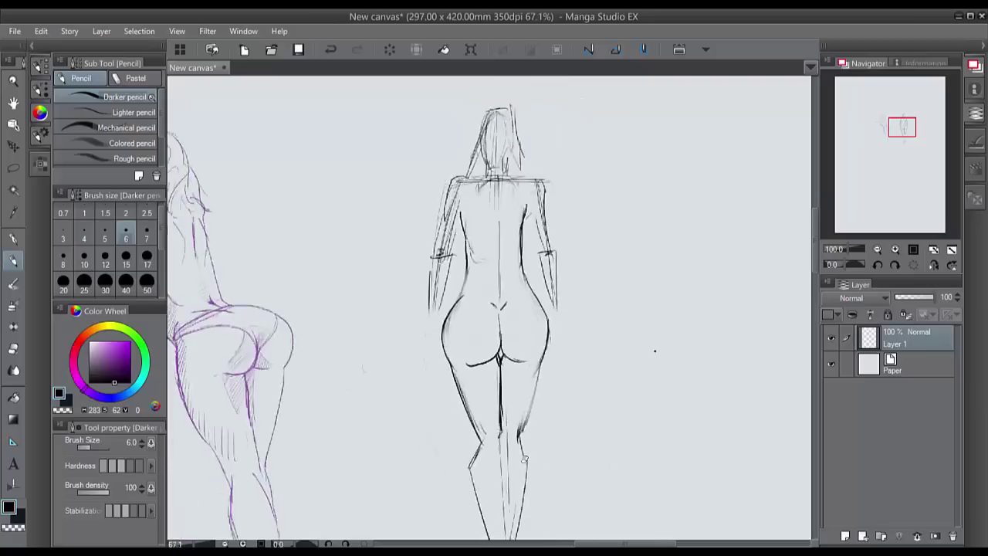
{"action": "scroll", "coordinate": [524, 459], "scroll_direction": "up", "scroll_amount": 5}
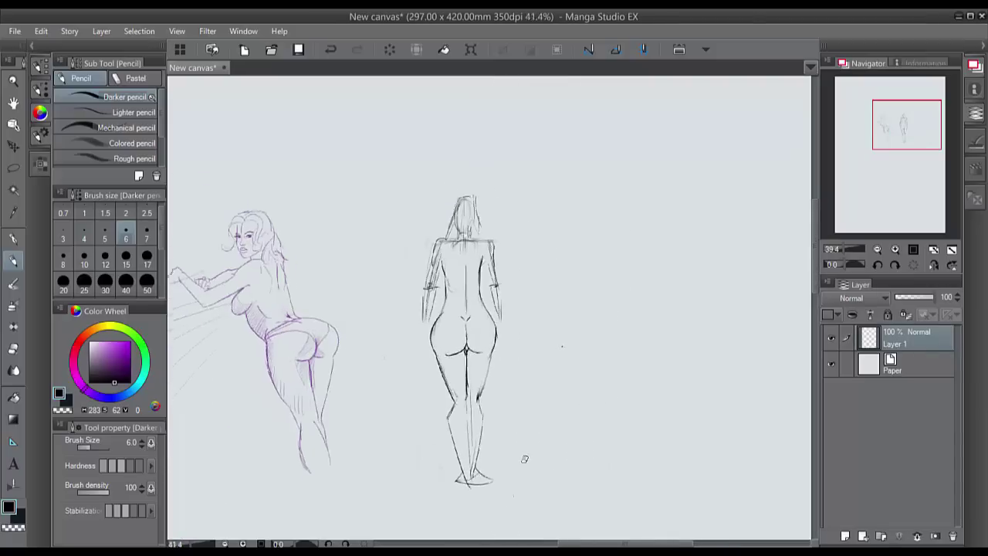
{"action": "left_click_drag", "start_coordinate": [558, 247], "coordinate": [579, 332]}
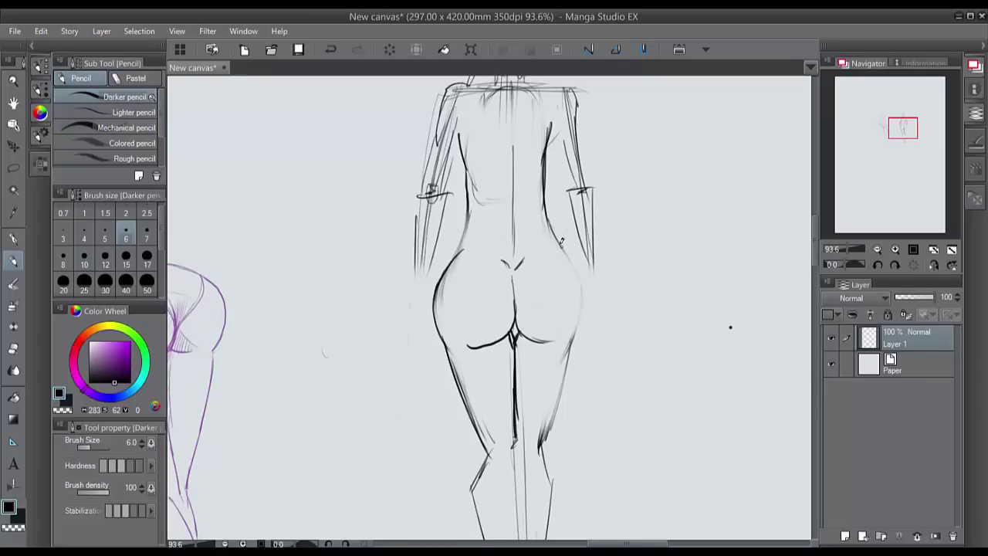
{"action": "mouse_move", "coordinate": [567, 249]}
{"action": "left_mouse_down"}
{"action": "mouse_move", "coordinate": [588, 306]}
{"action": "mouse_move", "coordinate": [579, 328]}
{"action": "mouse_move", "coordinate": [578, 270]}
{"action": "mouse_move", "coordinate": [586, 309]}
{"action": "mouse_move", "coordinate": [575, 339]}
{"action": "mouse_move", "coordinate": [549, 341]}
{"action": "left_mouse_up"}
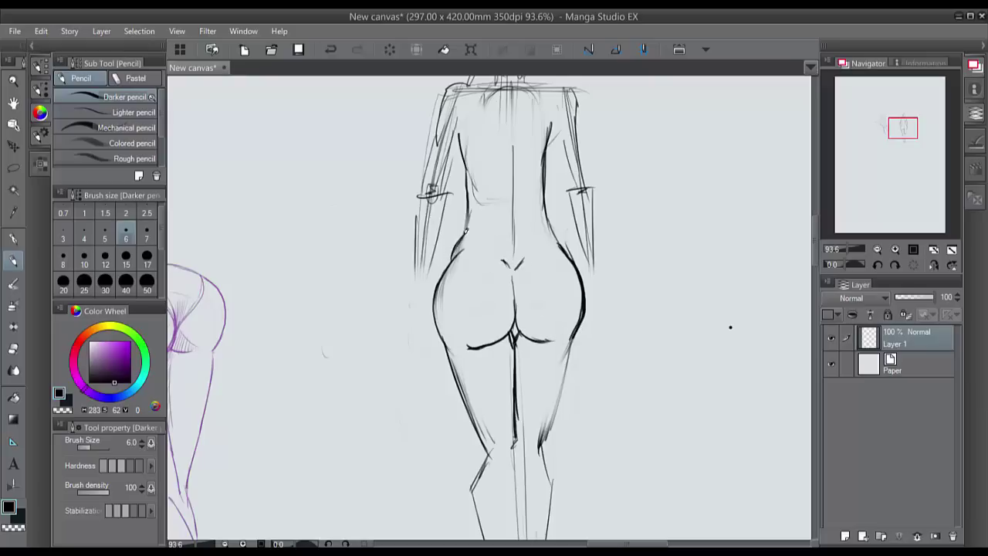
{"action": "left_click_drag", "start_coordinate": [561, 250], "coordinate": [543, 191]}
- In the empty area beside the back-view figure, sketch a long horizontal line with a rounded trapezoid resting on it
{"action": "scroll", "coordinate": [562, 253], "scroll_direction": "down", "scroll_amount": 5}
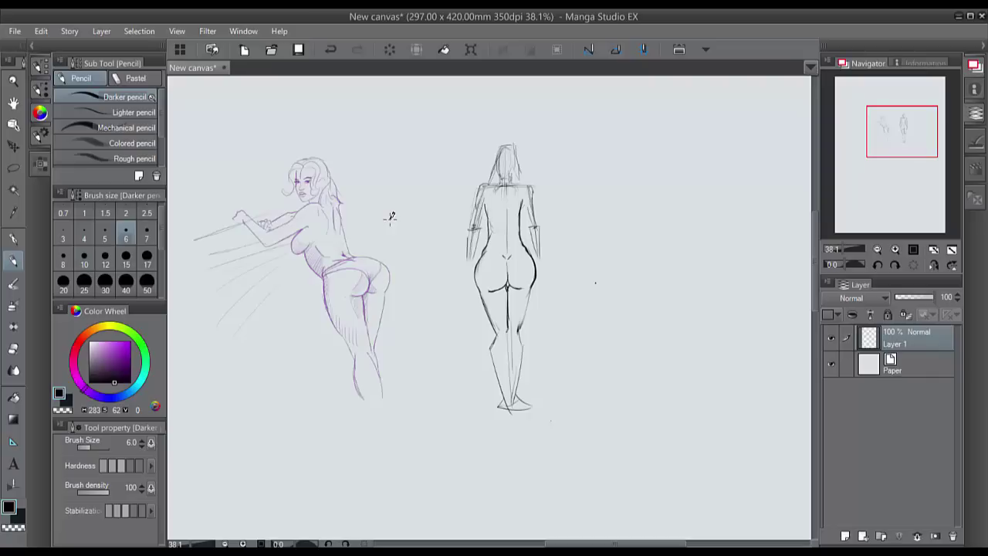
{"action": "left_click_drag", "start_coordinate": [390, 219], "coordinate": [255, 206]}
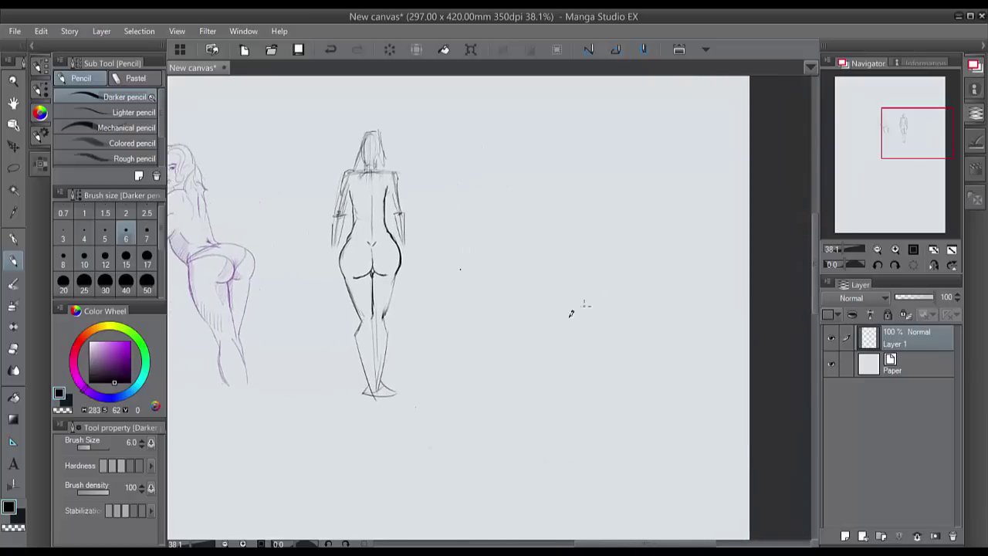
{"action": "mouse_move", "coordinate": [490, 322]}
{"action": "left_mouse_down"}
{"action": "mouse_move", "coordinate": [672, 325]}
{"action": "mouse_move", "coordinate": [654, 324]}
{"action": "left_mouse_up"}
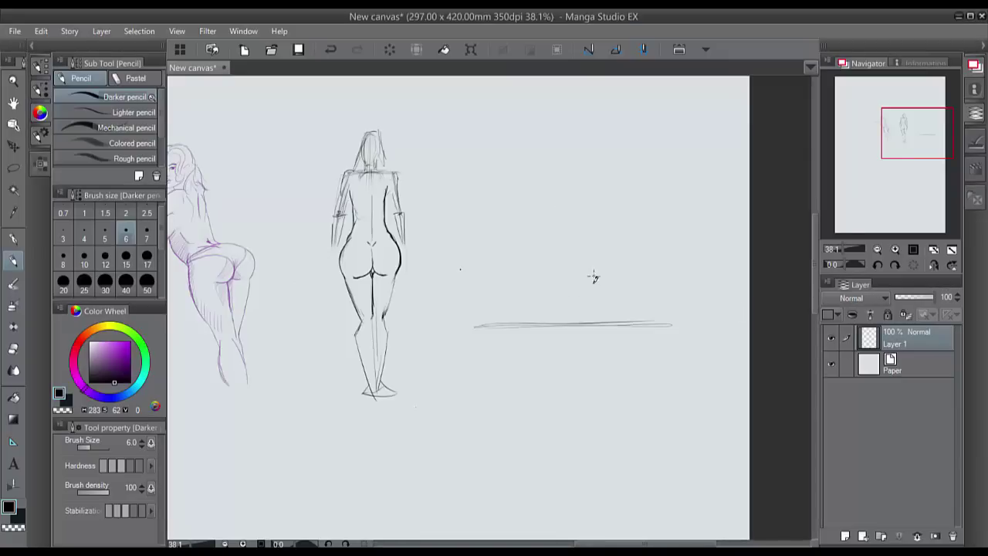
{"action": "left_click_drag", "start_coordinate": [532, 284], "coordinate": [607, 285]}
{"action": "left_click_drag", "start_coordinate": [536, 288], "coordinate": [516, 324]}
{"action": "left_click_drag", "start_coordinate": [608, 285], "coordinate": [624, 318]}
{"action": "left_click_drag", "start_coordinate": [518, 322], "coordinate": [617, 323]}
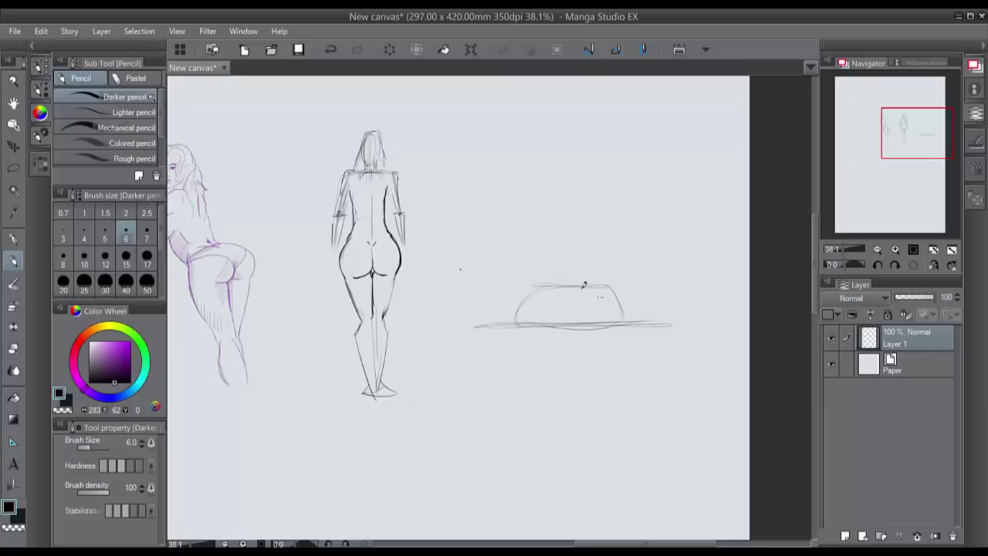
- Add short waist marks at the trapezoid's upper corners and a vertical centre line extending above it
{"action": "left_click_drag", "start_coordinate": [533, 277], "coordinate": [536, 287]}
{"action": "mouse_move", "coordinate": [607, 274]}
{"action": "left_mouse_down"}
{"action": "mouse_move", "coordinate": [609, 286]}
{"action": "mouse_move", "coordinate": [579, 279]}
{"action": "mouse_move", "coordinate": [575, 324]}
{"action": "left_mouse_up"}
{"action": "left_click_drag", "start_coordinate": [573, 266], "coordinate": [574, 226]}
- Draw a curved bikini waistband across the figure's hips and the two leg-opening lines running down to the centre
{"action": "scroll", "coordinate": [374, 258], "scroll_direction": "up", "scroll_amount": 5}
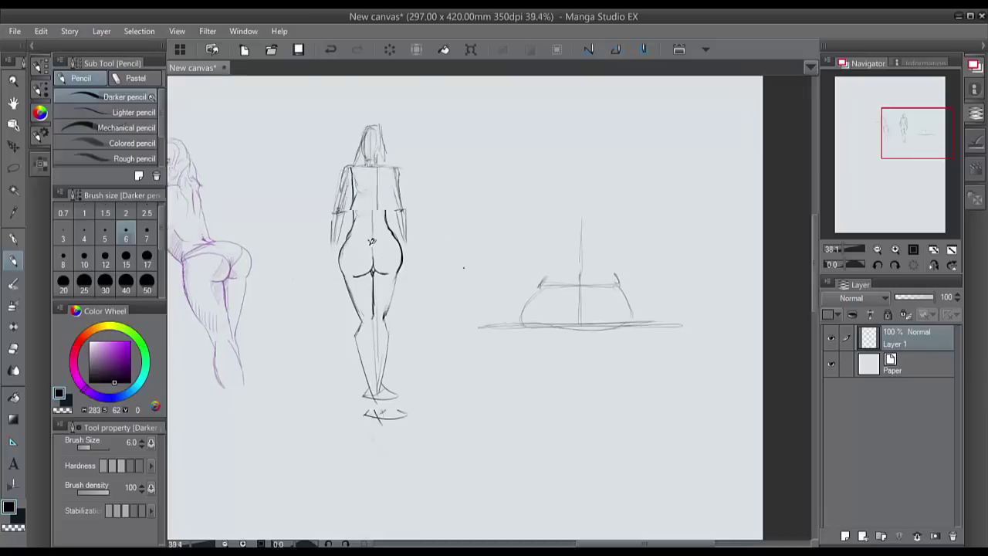
{"action": "scroll", "coordinate": [371, 241], "scroll_direction": "up", "scroll_amount": 3}
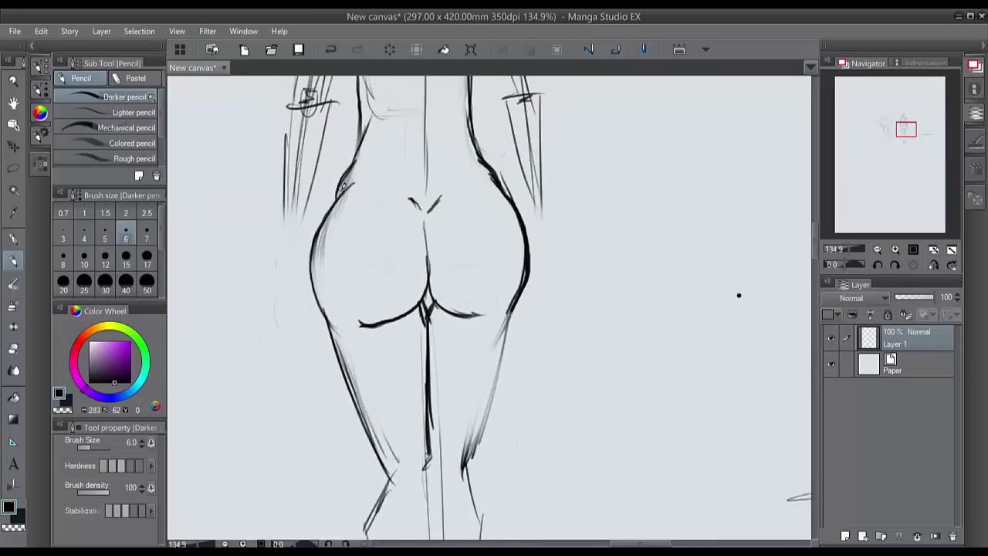
{"action": "mouse_move", "coordinate": [348, 187]}
{"action": "left_mouse_down"}
{"action": "mouse_move", "coordinate": [332, 201]}
{"action": "mouse_move", "coordinate": [352, 189]}
{"action": "mouse_move", "coordinate": [500, 173]}
{"action": "left_mouse_up"}
{"action": "left_click_drag", "start_coordinate": [347, 196], "coordinate": [416, 287]}
{"action": "left_click_drag", "start_coordinate": [369, 211], "coordinate": [417, 294]}
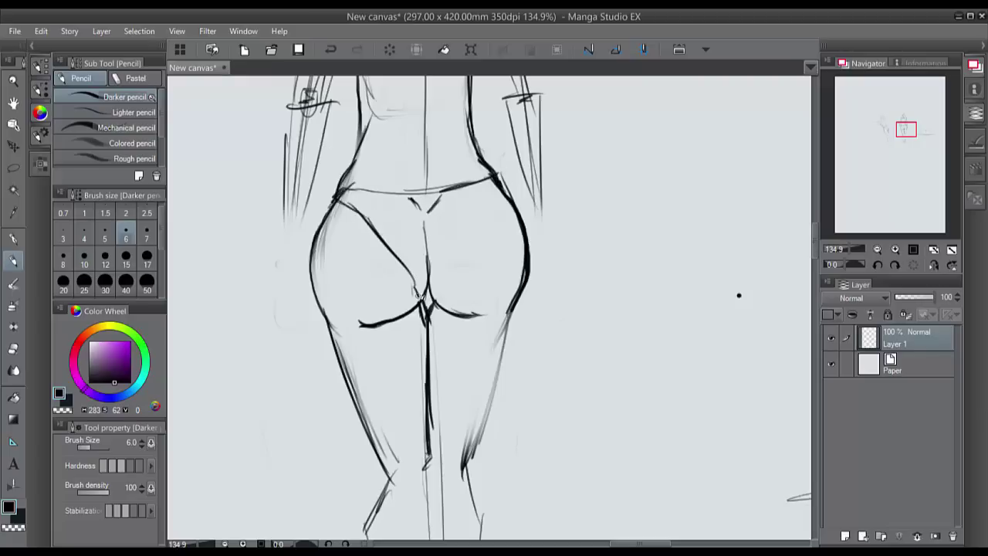
{"action": "mouse_move", "coordinate": [499, 181]}
{"action": "left_mouse_down"}
{"action": "mouse_move", "coordinate": [456, 241]}
{"action": "mouse_move", "coordinate": [438, 300]}
{"action": "left_mouse_up"}
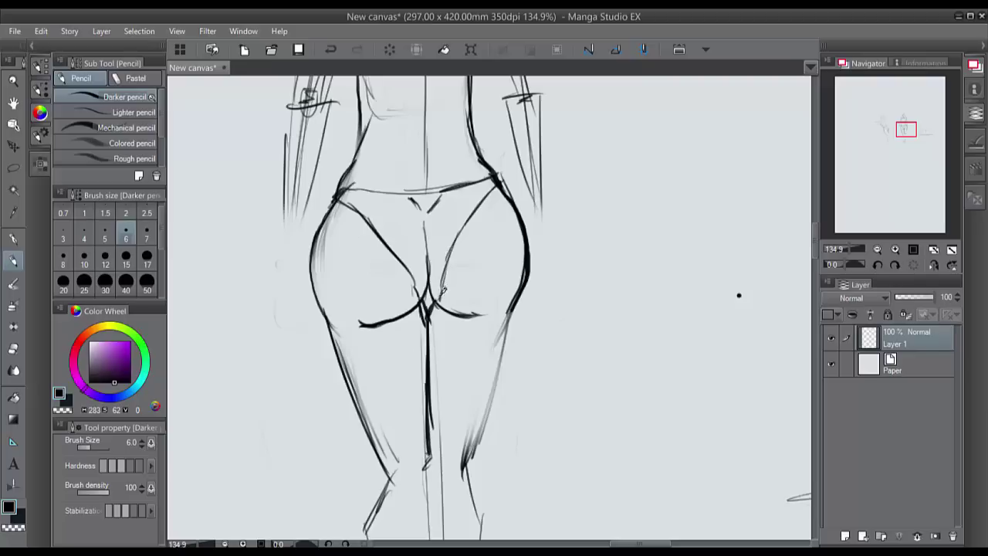
- Redraw the standing figure's right bikini leg-opening line from the hip to the centre, closing the point above the cleft
{"action": "left_click_drag", "start_coordinate": [426, 301], "coordinate": [452, 247]}
{"action": "left_click_drag", "start_coordinate": [459, 194], "coordinate": [454, 260]}
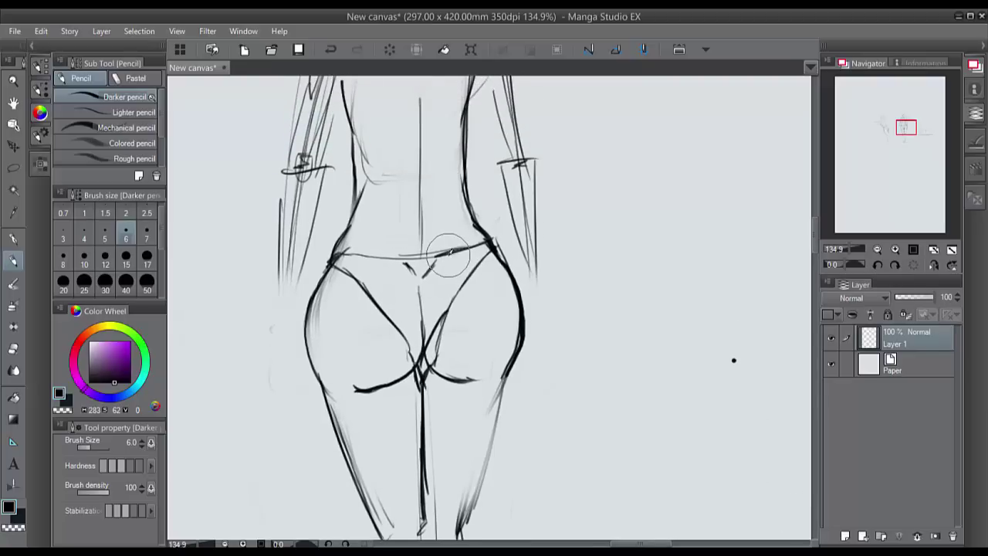
{"action": "key", "text": "ctrl+z"}
{"action": "key", "text": "ctrl+z"}
{"action": "mouse_move", "coordinate": [390, 319]}
{"action": "left_mouse_down"}
{"action": "mouse_move", "coordinate": [422, 361]}
{"action": "mouse_move", "coordinate": [488, 245]}
{"action": "mouse_move", "coordinate": [445, 337]}
{"action": "left_mouse_up"}
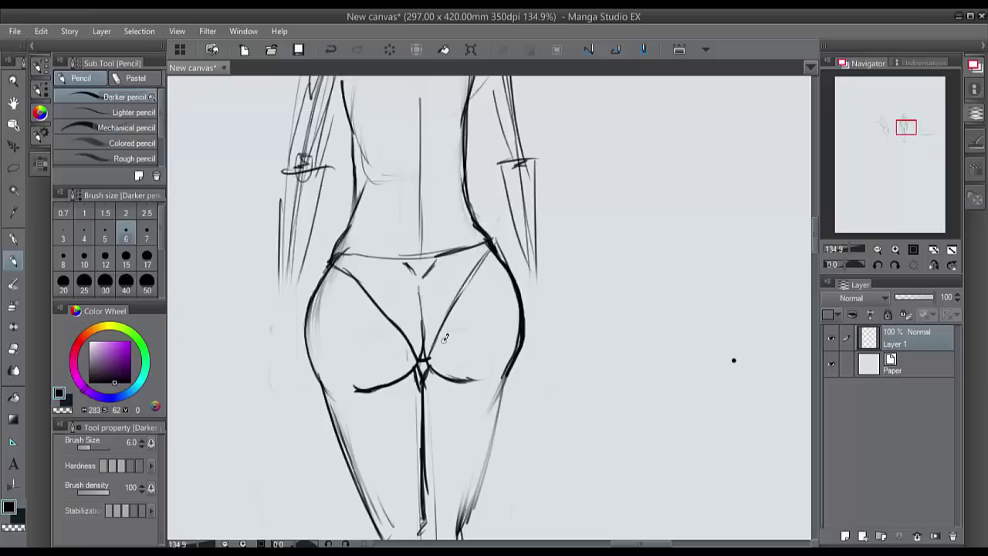
{"action": "mouse_move", "coordinate": [493, 245]}
{"action": "left_mouse_down"}
{"action": "mouse_move", "coordinate": [440, 325]}
{"action": "mouse_move", "coordinate": [430, 358]}
{"action": "left_mouse_up"}
- On the seated back-view sketch, darken the spine and waist marks and add the torso's side lines rising from the waist
{"action": "scroll", "coordinate": [439, 362], "scroll_direction": "down", "scroll_amount": 2}
{"action": "scroll", "coordinate": [439, 362], "scroll_direction": "down", "scroll_amount": 1}
{"action": "scroll", "coordinate": [439, 362], "scroll_direction": "right", "scroll_amount": 4}
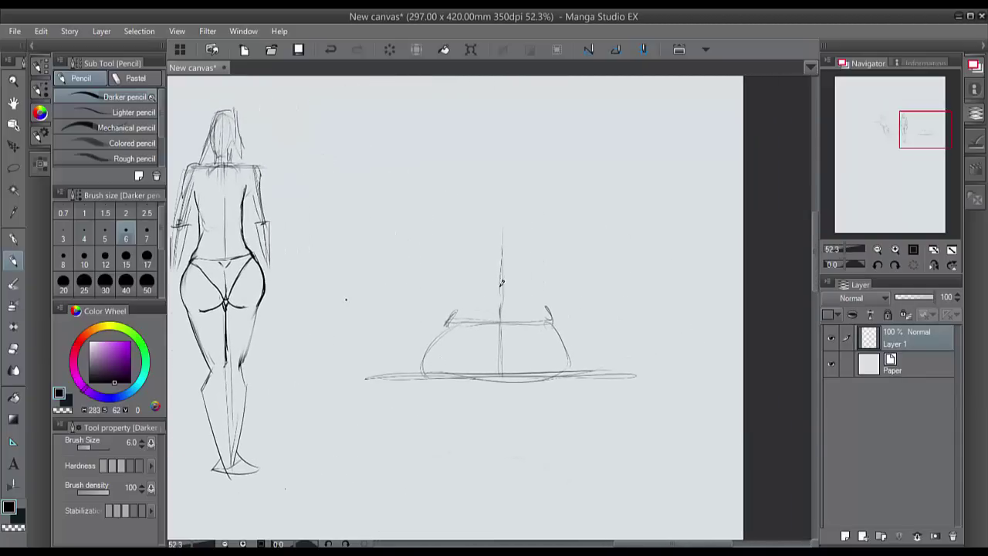
{"action": "left_click_drag", "start_coordinate": [501, 236], "coordinate": [502, 292]}
{"action": "left_click_drag", "start_coordinate": [448, 324], "coordinate": [455, 309]}
{"action": "left_click_drag", "start_coordinate": [546, 306], "coordinate": [551, 322]}
{"action": "left_click_drag", "start_coordinate": [461, 303], "coordinate": [463, 245]}
{"action": "left_click_drag", "start_coordinate": [545, 307], "coordinate": [539, 263]}
{"action": "left_click_drag", "start_coordinate": [548, 211], "coordinate": [538, 264]}
{"action": "left_click_drag", "start_coordinate": [454, 205], "coordinate": [465, 270]}
- Sketch the seated figure's shoulders, upper arms, neck and rounded head above the torso
{"action": "mouse_move", "coordinate": [466, 180]}
{"action": "left_mouse_down"}
{"action": "mouse_move", "coordinate": [553, 191]}
{"action": "mouse_move", "coordinate": [463, 180]}
{"action": "mouse_move", "coordinate": [433, 255]}
{"action": "left_mouse_up"}
{"action": "left_click_drag", "start_coordinate": [465, 202], "coordinate": [445, 267]}
{"action": "mouse_move", "coordinate": [461, 210]}
{"action": "left_mouse_down"}
{"action": "mouse_move", "coordinate": [449, 267]}
{"action": "mouse_move", "coordinate": [429, 248]}
{"action": "left_mouse_up"}
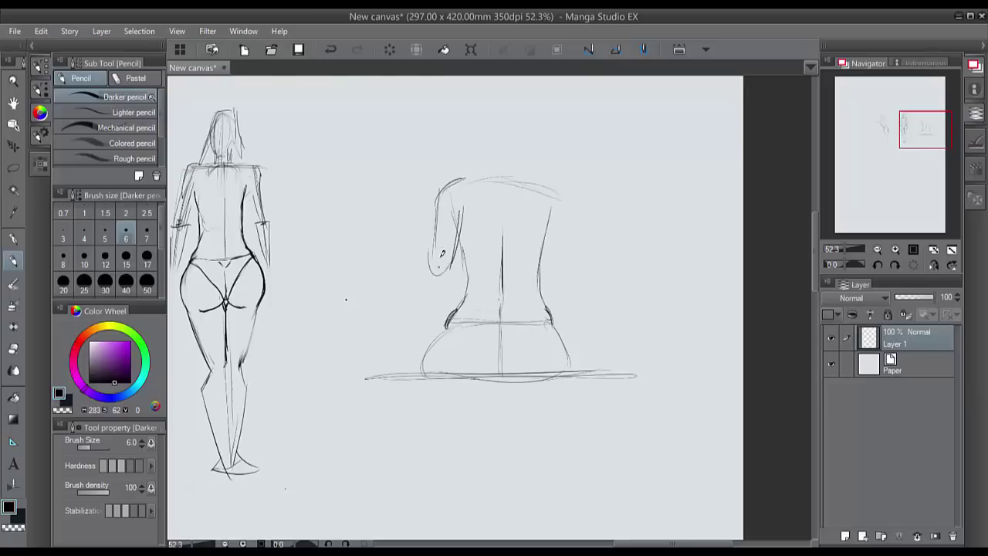
{"action": "left_click_drag", "start_coordinate": [420, 313], "coordinate": [426, 269]}
{"action": "mouse_move", "coordinate": [551, 179]}
{"action": "left_mouse_down"}
{"action": "mouse_move", "coordinate": [575, 230]}
{"action": "mouse_move", "coordinate": [557, 252]}
{"action": "mouse_move", "coordinate": [575, 260]}
{"action": "left_mouse_up"}
{"action": "mouse_move", "coordinate": [474, 181]}
{"action": "left_mouse_down"}
{"action": "mouse_move", "coordinate": [492, 171]}
{"action": "mouse_move", "coordinate": [546, 179]}
{"action": "mouse_move", "coordinate": [497, 153]}
{"action": "mouse_move", "coordinate": [517, 172]}
{"action": "mouse_move", "coordinate": [481, 176]}
{"action": "mouse_move", "coordinate": [548, 179]}
{"action": "left_mouse_up"}
{"action": "mouse_move", "coordinate": [483, 100]}
{"action": "left_mouse_down"}
{"action": "mouse_move", "coordinate": [523, 87]}
{"action": "mouse_move", "coordinate": [532, 122]}
{"action": "left_mouse_up"}
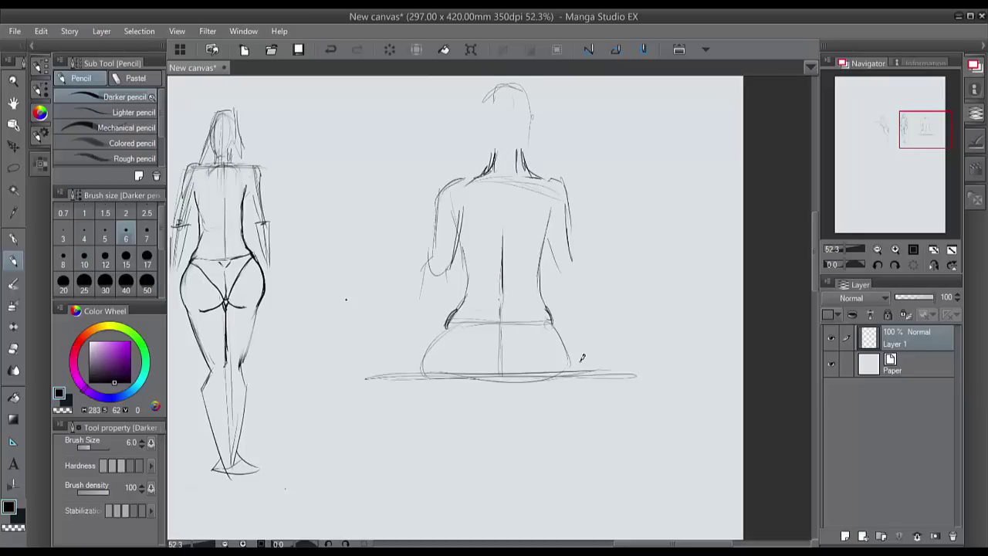
- Reinforce the seated figure's two waist marks and connect them with a bold upward-arching waistband line
{"action": "scroll", "coordinate": [582, 357], "scroll_direction": "down", "scroll_amount": 1}
{"action": "scroll", "coordinate": [582, 357], "scroll_direction": "up", "scroll_amount": 3}
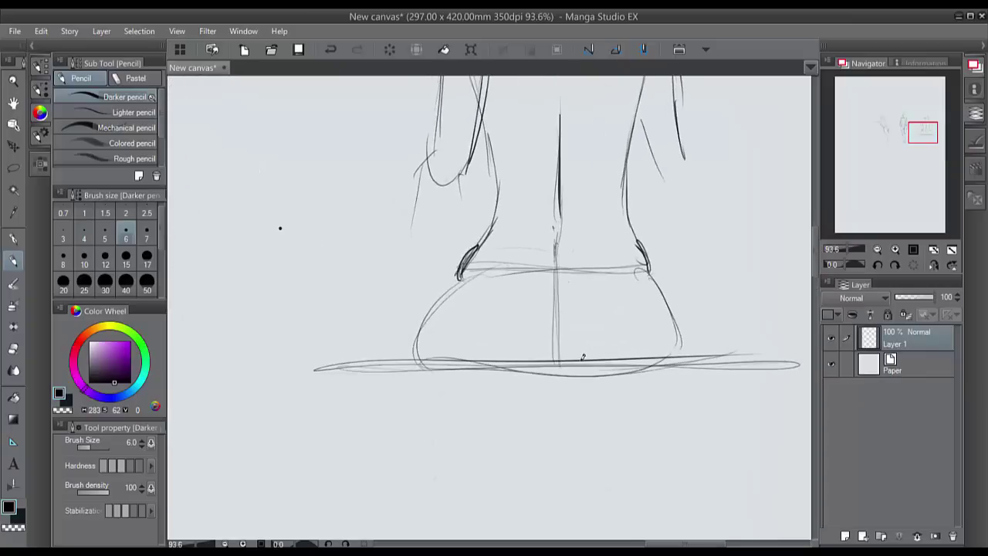
{"action": "left_click_drag", "start_coordinate": [583, 357], "coordinate": [524, 387]}
{"action": "left_click_drag", "start_coordinate": [576, 267], "coordinate": [589, 297]}
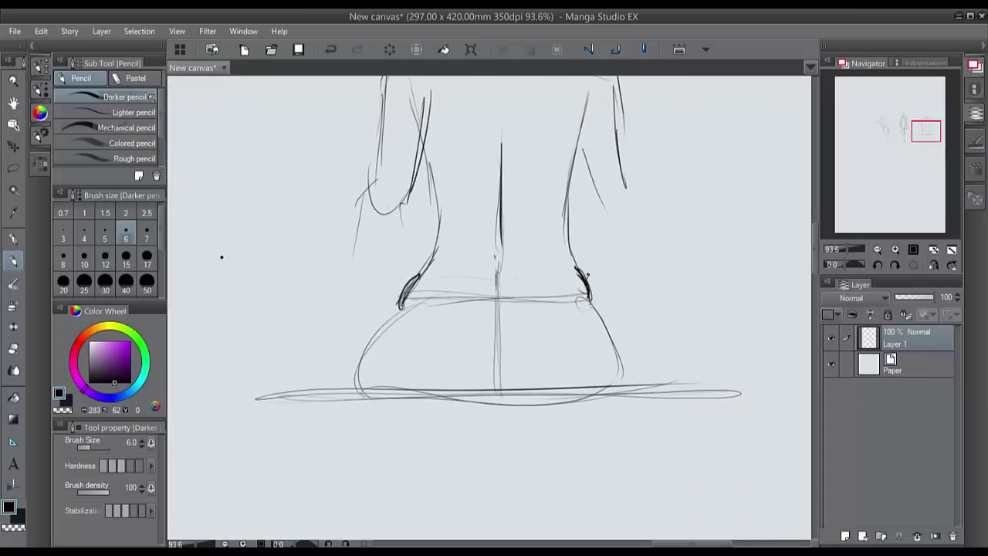
{"action": "left_click_drag", "start_coordinate": [429, 263], "coordinate": [400, 304]}
{"action": "mouse_move", "coordinate": [417, 281]}
{"action": "left_mouse_down"}
{"action": "mouse_move", "coordinate": [400, 309]}
{"action": "mouse_move", "coordinate": [463, 296]}
{"action": "left_mouse_up"}
{"action": "mouse_move", "coordinate": [589, 296]}
{"action": "left_mouse_down"}
{"action": "mouse_move", "coordinate": [456, 287]}
{"action": "mouse_move", "coordinate": [401, 304]}
{"action": "left_mouse_up"}
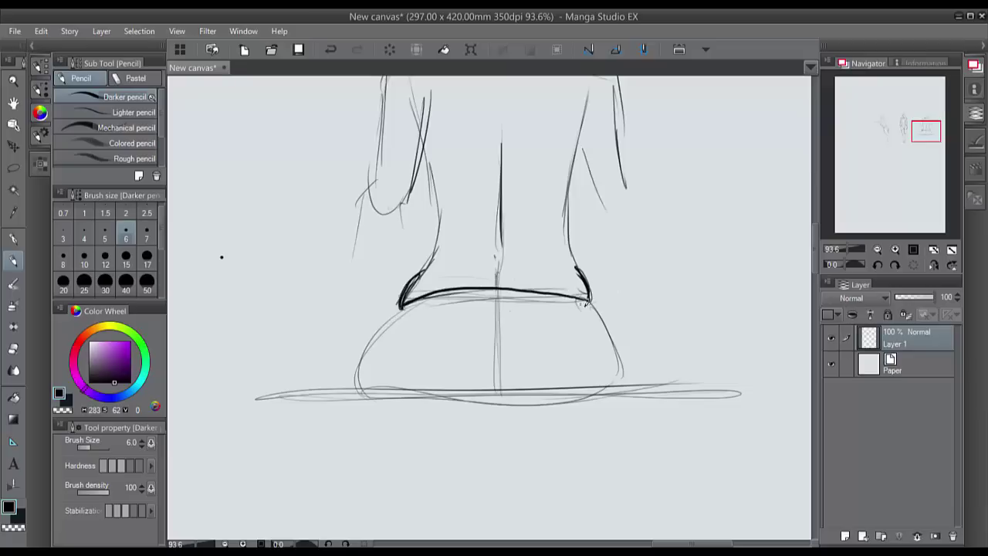
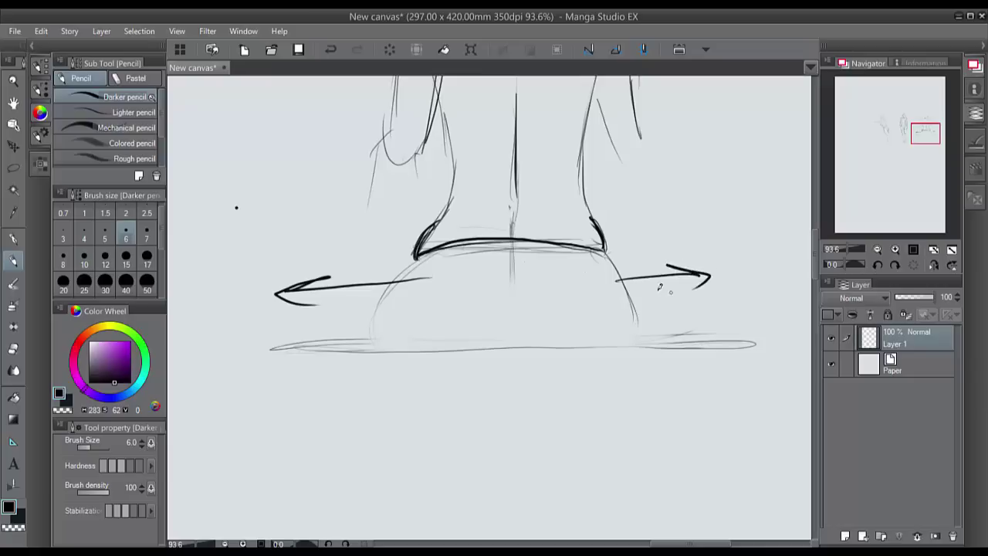
- Draw short upward arrows on the seat line and a flat-bottomed outline around the seated figure's left buttock
{"action": "mouse_move", "coordinate": [456, 349]}
{"action": "left_mouse_down"}
{"action": "mouse_move", "coordinate": [456, 316]}
{"action": "mouse_move", "coordinate": [465, 327]}
{"action": "left_mouse_up"}
{"action": "left_click_drag", "start_coordinate": [564, 348], "coordinate": [572, 331]}
{"action": "mouse_move", "coordinate": [513, 262]}
{"action": "left_mouse_down"}
{"action": "mouse_move", "coordinate": [513, 349]}
{"action": "mouse_move", "coordinate": [369, 331]}
{"action": "mouse_move", "coordinate": [397, 275]}
{"action": "left_mouse_up"}
{"action": "mouse_move", "coordinate": [514, 351]}
{"action": "left_mouse_down"}
{"action": "mouse_move", "coordinate": [539, 353]}
{"action": "mouse_move", "coordinate": [606, 251]}
{"action": "left_mouse_up"}
- Undo the buttock outline, the upward arrows, the seat line stroke and the arrow pointing outward from the right hip
{"action": "key", "text": "ctrl+z"}
{"action": "key", "text": "ctrl+z"}
{"action": "key", "text": "ctrl+z"}
{"action": "key", "text": "ctrl+z"}
{"action": "key", "text": "ctrl+z"}
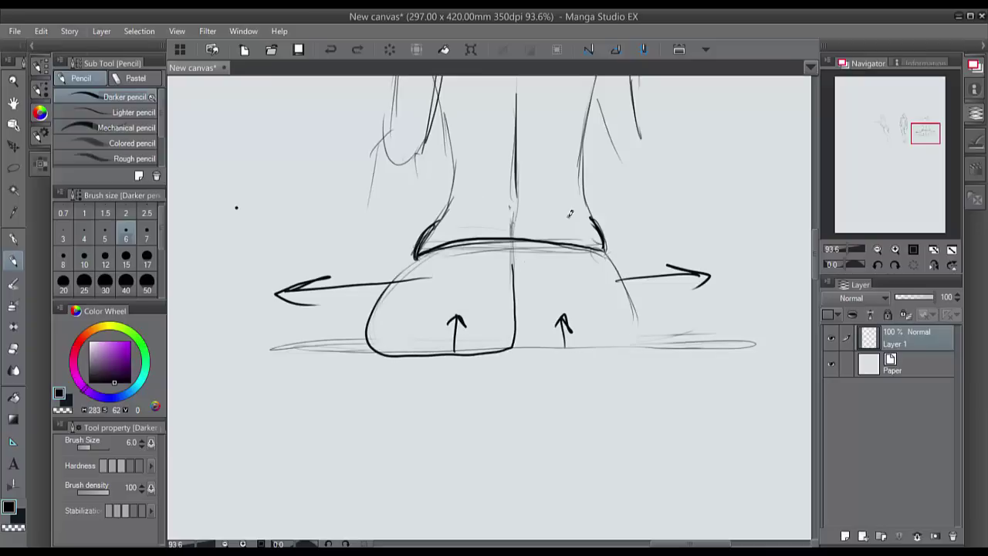
{"action": "key", "text": "ctrl+z"}
{"action": "key", "text": "ctrl+z"}
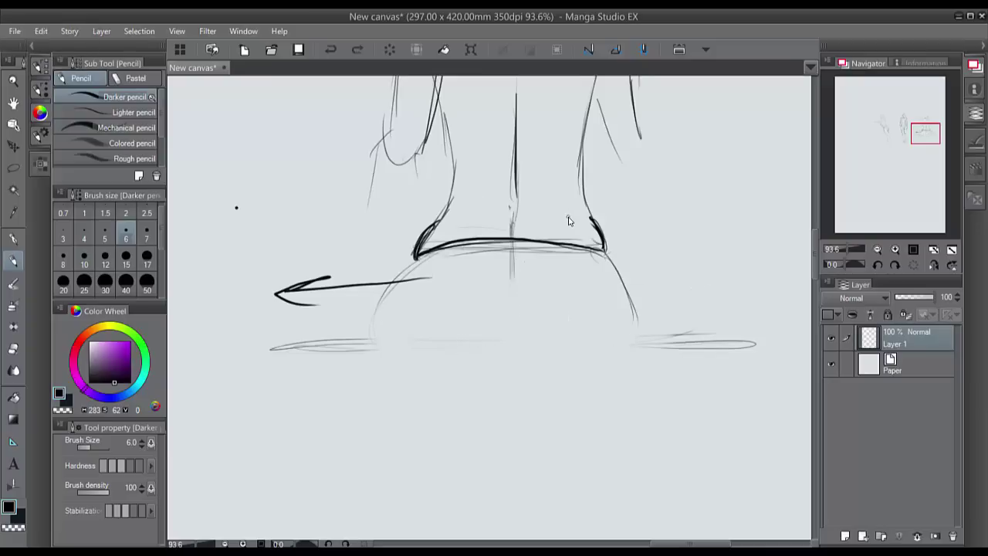
- Sketch overlapping construction circles for the two buttocks below the waistband and draw an upward arrow beneath each
{"action": "mouse_move", "coordinate": [421, 253]}
{"action": "left_mouse_down"}
{"action": "mouse_move", "coordinate": [378, 289]}
{"action": "mouse_move", "coordinate": [445, 341]}
{"action": "left_mouse_up"}
{"action": "mouse_move", "coordinate": [382, 277]}
{"action": "left_mouse_down"}
{"action": "mouse_move", "coordinate": [512, 298]}
{"action": "mouse_move", "coordinate": [394, 274]}
{"action": "mouse_move", "coordinate": [409, 322]}
{"action": "left_mouse_up"}
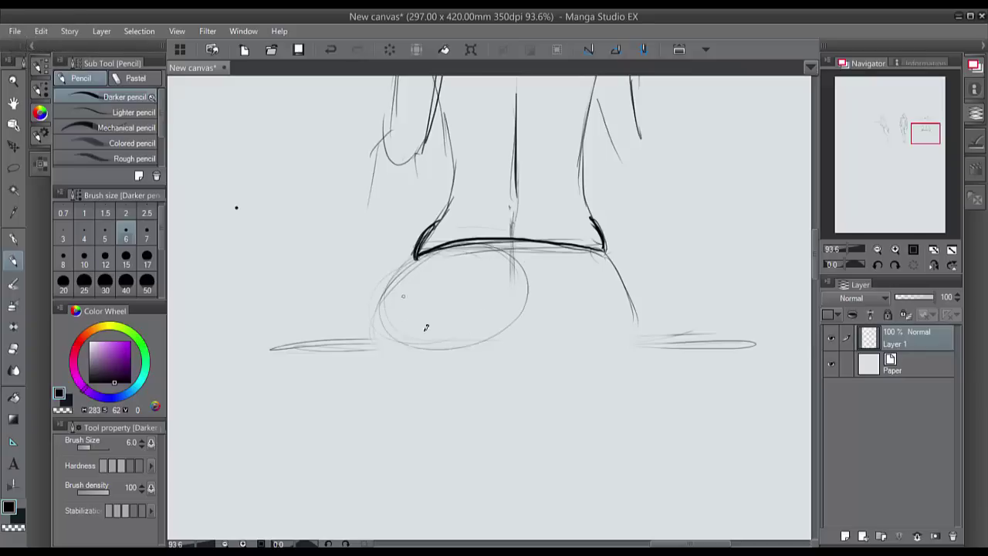
{"action": "mouse_move", "coordinate": [510, 278]}
{"action": "left_mouse_down"}
{"action": "mouse_move", "coordinate": [647, 304]}
{"action": "mouse_move", "coordinate": [519, 292]}
{"action": "mouse_move", "coordinate": [649, 296]}
{"action": "mouse_move", "coordinate": [534, 322]}
{"action": "mouse_move", "coordinate": [595, 255]}
{"action": "mouse_move", "coordinate": [551, 340]}
{"action": "left_mouse_up"}
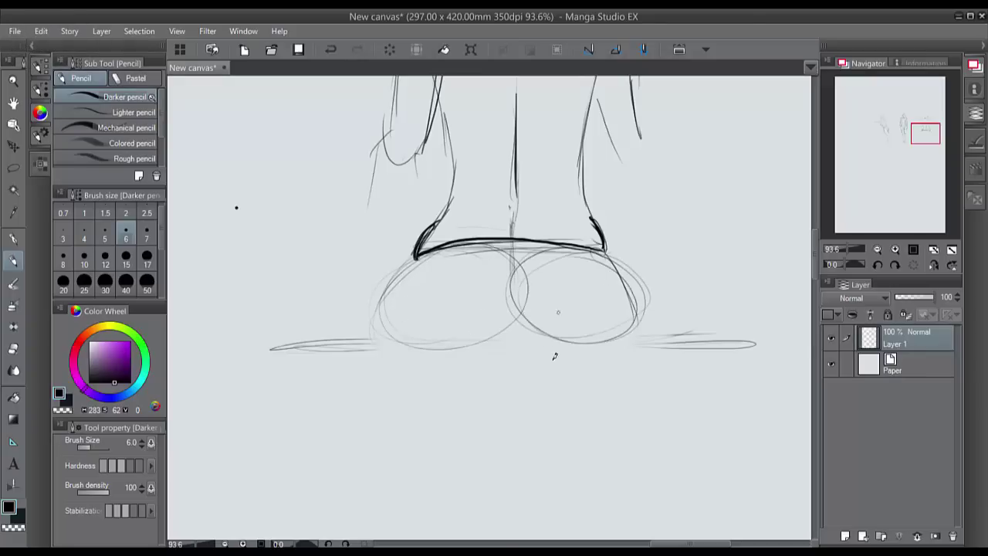
{"action": "mouse_move", "coordinate": [492, 250]}
{"action": "left_mouse_down"}
{"action": "mouse_move", "coordinate": [471, 243]}
{"action": "mouse_move", "coordinate": [409, 264]}
{"action": "mouse_move", "coordinate": [455, 240]}
{"action": "left_mouse_up"}
{"action": "mouse_move", "coordinate": [601, 268]}
{"action": "left_mouse_down"}
{"action": "mouse_move", "coordinate": [506, 300]}
{"action": "mouse_move", "coordinate": [626, 285]}
{"action": "mouse_move", "coordinate": [519, 336]}
{"action": "mouse_move", "coordinate": [564, 243]}
{"action": "mouse_move", "coordinate": [528, 293]}
{"action": "left_mouse_up"}
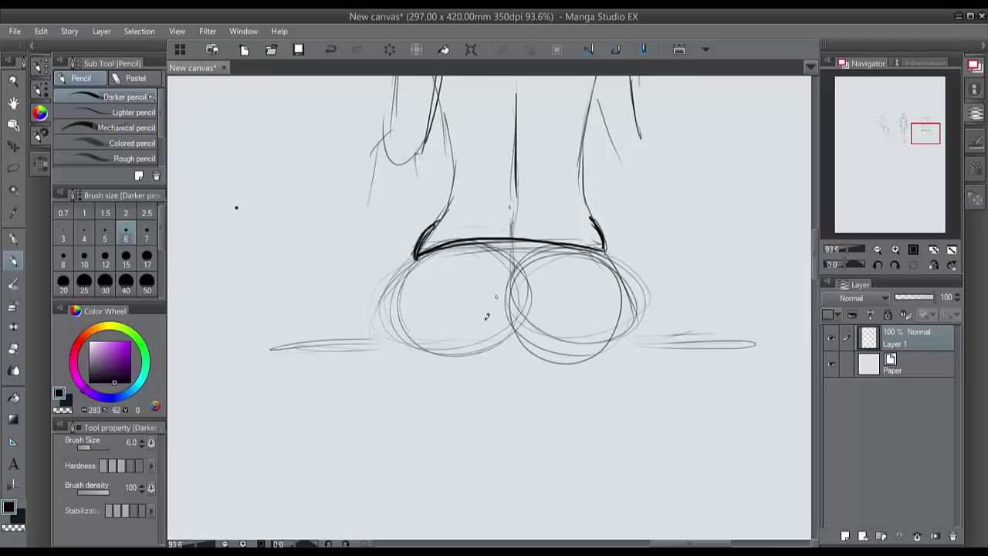
{"action": "mouse_move", "coordinate": [455, 426]}
{"action": "left_mouse_down"}
{"action": "mouse_move", "coordinate": [464, 392]}
{"action": "mouse_move", "coordinate": [444, 390]}
{"action": "left_mouse_up"}
{"action": "mouse_move", "coordinate": [564, 437]}
{"action": "left_mouse_down"}
{"action": "mouse_move", "coordinate": [571, 392]}
{"action": "mouse_move", "coordinate": [552, 393]}
{"action": "left_mouse_up"}
- Outline the left buttock with a flattened underside and mark the compressed area with a thin ellipse
{"action": "mouse_move", "coordinate": [509, 253]}
{"action": "left_mouse_down"}
{"action": "mouse_move", "coordinate": [509, 328]}
{"action": "mouse_move", "coordinate": [478, 341]}
{"action": "mouse_move", "coordinate": [390, 343]}
{"action": "left_mouse_up"}
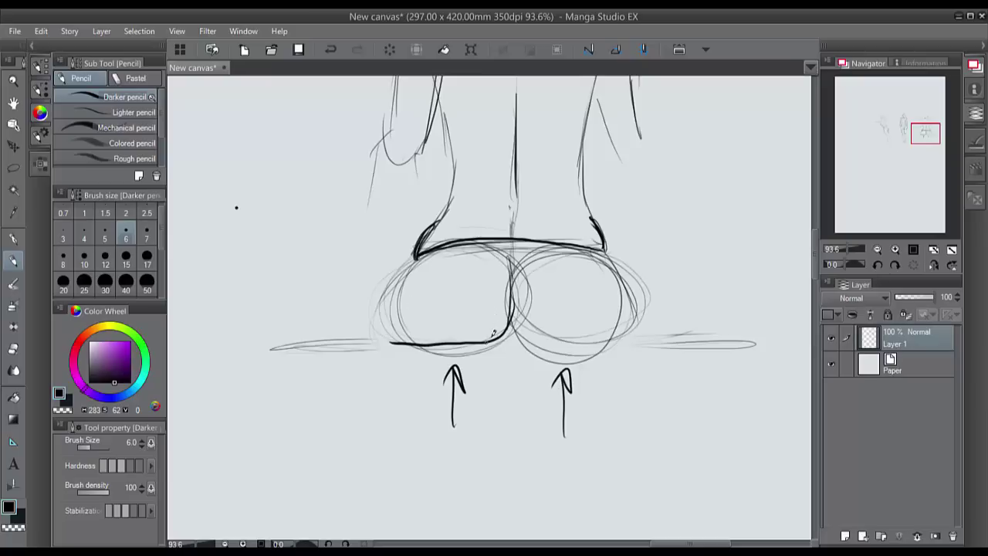
{"action": "mouse_move", "coordinate": [441, 340]}
{"action": "left_mouse_down"}
{"action": "mouse_move", "coordinate": [505, 348]}
{"action": "mouse_move", "coordinate": [455, 338]}
{"action": "mouse_move", "coordinate": [510, 332]}
{"action": "mouse_move", "coordinate": [440, 266]}
{"action": "left_mouse_up"}
{"action": "mouse_move", "coordinate": [412, 306]}
{"action": "left_mouse_down"}
{"action": "mouse_move", "coordinate": [364, 307]}
{"action": "mouse_move", "coordinate": [372, 317]}
{"action": "left_mouse_up"}
{"action": "key", "text": "ctrl+z"}
{"action": "key", "text": "ctrl+z"}
{"action": "key", "text": "ctrl+z"}
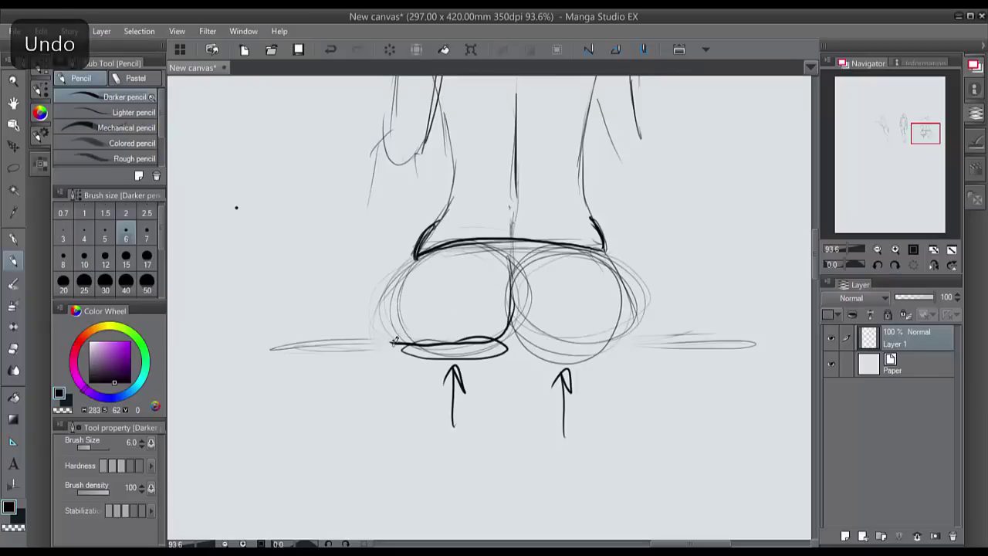
{"action": "mouse_move", "coordinate": [421, 248]}
{"action": "left_mouse_down"}
{"action": "mouse_move", "coordinate": [400, 326]}
{"action": "mouse_move", "coordinate": [410, 345]}
{"action": "mouse_move", "coordinate": [391, 339]}
{"action": "mouse_move", "coordinate": [384, 281]}
{"action": "mouse_move", "coordinate": [415, 252]}
{"action": "left_mouse_up"}
{"action": "key", "text": "ctrl+z"}
{"action": "mouse_move", "coordinate": [507, 257]}
{"action": "left_mouse_down"}
{"action": "mouse_move", "coordinate": [484, 245]}
{"action": "mouse_move", "coordinate": [389, 287]}
{"action": "mouse_move", "coordinate": [387, 310]}
{"action": "left_mouse_up"}
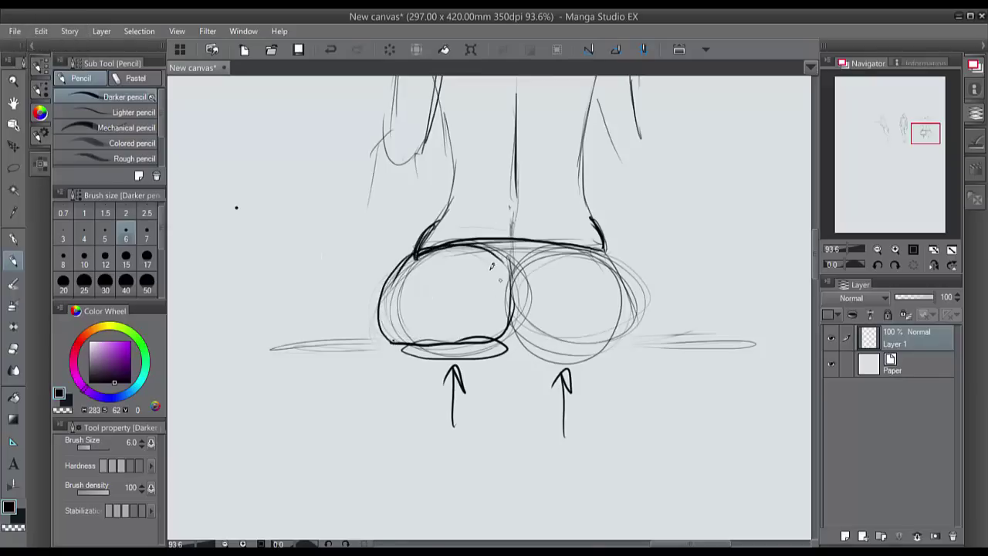
- Sketch a highlight ellipse near the top of the left buttock and hatch shading across its lower part
{"action": "mouse_move", "coordinate": [467, 254]}
{"action": "left_mouse_down"}
{"action": "mouse_move", "coordinate": [479, 297]}
{"action": "mouse_move", "coordinate": [434, 282]}
{"action": "mouse_move", "coordinate": [455, 253]}
{"action": "mouse_move", "coordinate": [475, 266]}
{"action": "left_mouse_up"}
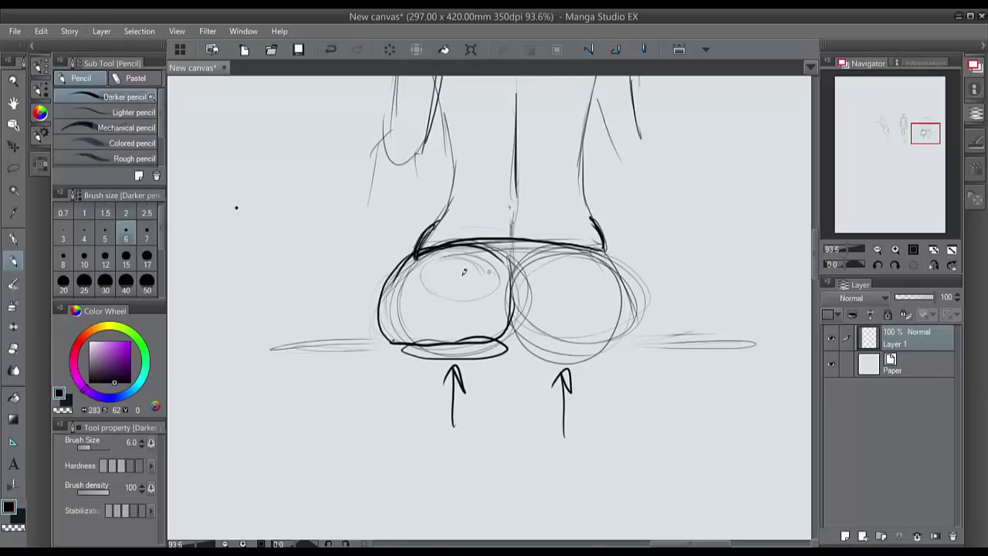
{"action": "left_click_drag", "start_coordinate": [382, 317], "coordinate": [409, 262]}
{"action": "mouse_move", "coordinate": [395, 340]}
{"action": "left_mouse_down"}
{"action": "mouse_move", "coordinate": [436, 281]}
{"action": "mouse_move", "coordinate": [456, 297]}
{"action": "left_mouse_up"}
{"action": "left_click_drag", "start_coordinate": [440, 342], "coordinate": [459, 313]}
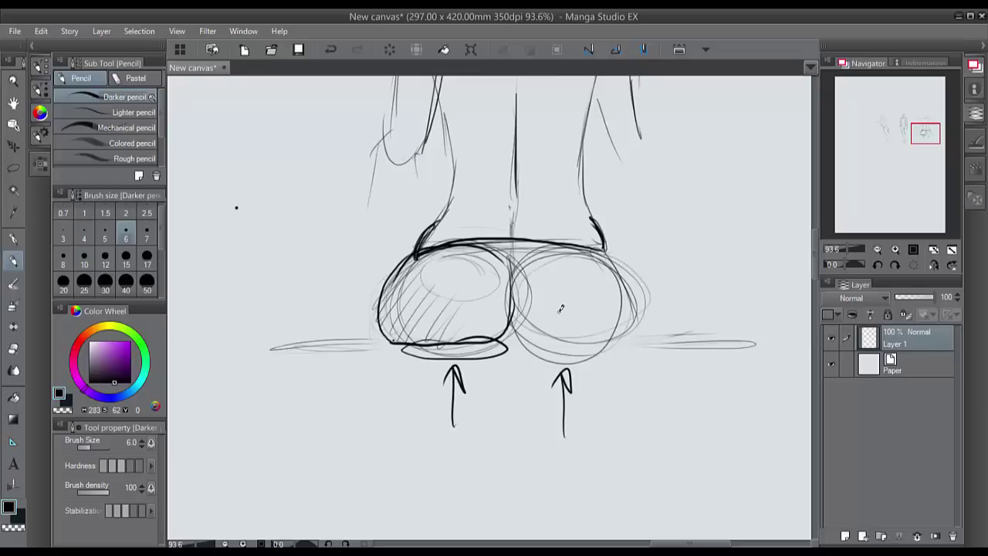
- Undo the hatching, highlight, left buttock outline, upward arrows and construction circles
{"action": "key", "text": "ctrl+z"}
{"action": "middle_click", "coordinate": [560, 310]}
{"action": "left_click", "coordinate": [559, 311]}
{"action": "key", "text": "ctrl+z"}
{"action": "key", "text": "ctrl+z"}
{"action": "key", "text": "ctrl+z"}
{"action": "key", "text": "ctrl+z"}
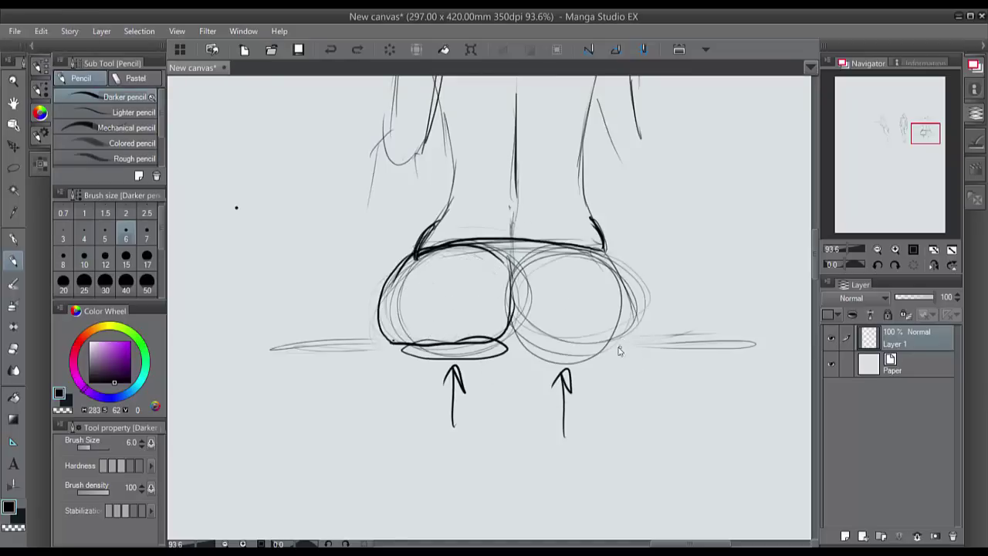
{"action": "key", "text": "ctrl+z"}
{"action": "key", "text": "ctrl+z"}
{"action": "key", "text": "ctrl+z"}
{"action": "key", "text": "ctrl+z"}
{"action": "key", "text": "ctrl+z"}
{"action": "key", "text": "ctrl+z"}
{"action": "key", "text": "ctrl+z"}
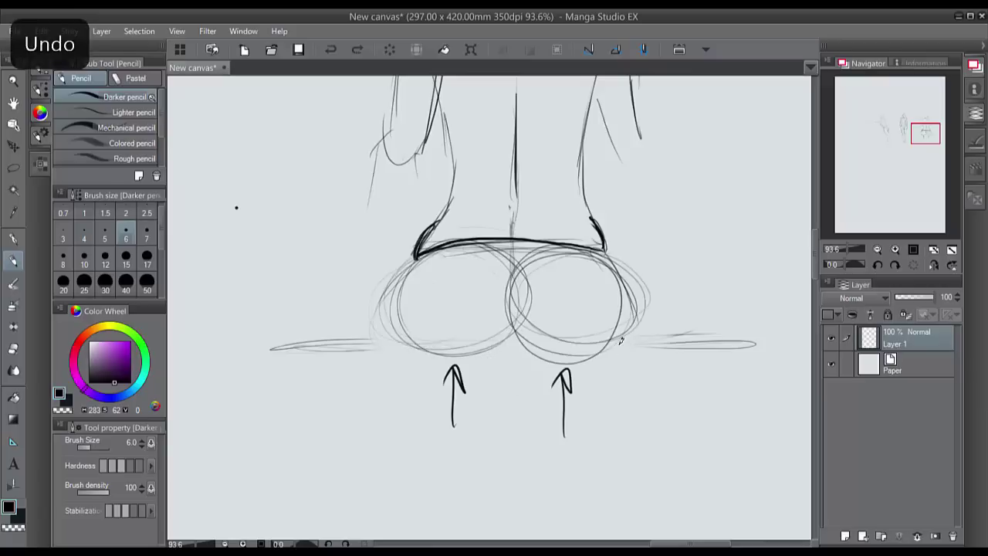
{"action": "key", "text": "ctrl+z"}
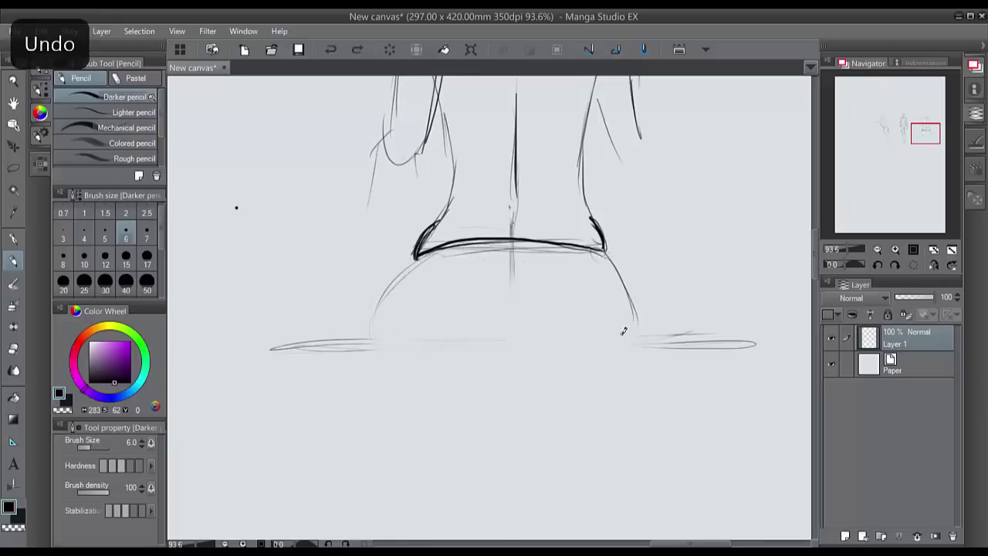
- Try a heavy curve from the centre line around the left buttock's underside, then erase it
{"action": "left_click_drag", "start_coordinate": [591, 218], "coordinate": [602, 229]}
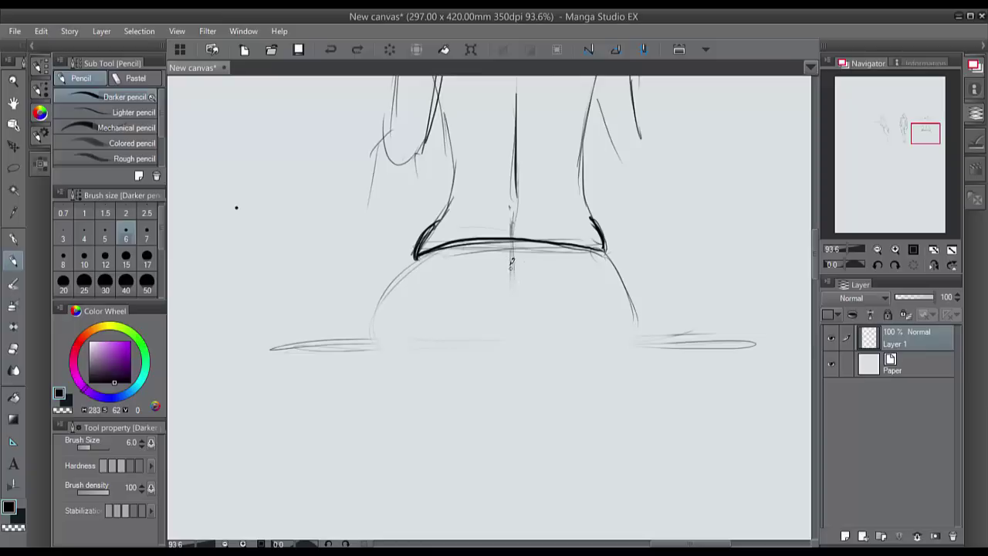
{"action": "mouse_move", "coordinate": [509, 275]}
{"action": "left_mouse_down"}
{"action": "mouse_move", "coordinate": [512, 309]}
{"action": "mouse_move", "coordinate": [511, 282]}
{"action": "mouse_move", "coordinate": [504, 351]}
{"action": "mouse_move", "coordinate": [454, 359]}
{"action": "mouse_move", "coordinate": [404, 350]}
{"action": "left_mouse_up"}
{"action": "mouse_move", "coordinate": [513, 283]}
{"action": "left_mouse_down"}
{"action": "mouse_move", "coordinate": [507, 346]}
{"action": "mouse_move", "coordinate": [459, 359]}
{"action": "mouse_move", "coordinate": [408, 351]}
{"action": "left_mouse_up"}
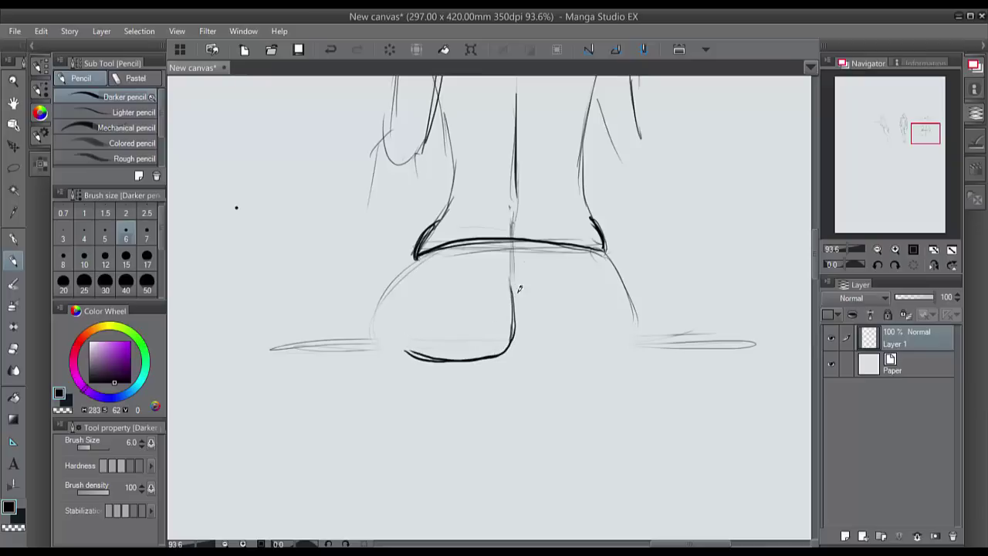
{"action": "mouse_move", "coordinate": [514, 283]}
{"action": "left_mouse_down"}
{"action": "mouse_move", "coordinate": [516, 316]}
{"action": "mouse_move", "coordinate": [504, 345]}
{"action": "mouse_move", "coordinate": [407, 351]}
{"action": "left_mouse_up"}
{"action": "mouse_move", "coordinate": [501, 275]}
{"action": "left_mouse_down"}
{"action": "mouse_move", "coordinate": [508, 327]}
{"action": "mouse_move", "coordinate": [496, 364]}
{"action": "mouse_move", "coordinate": [509, 343]}
{"action": "mouse_move", "coordinate": [436, 363]}
{"action": "mouse_move", "coordinate": [403, 351]}
{"action": "left_mouse_up"}
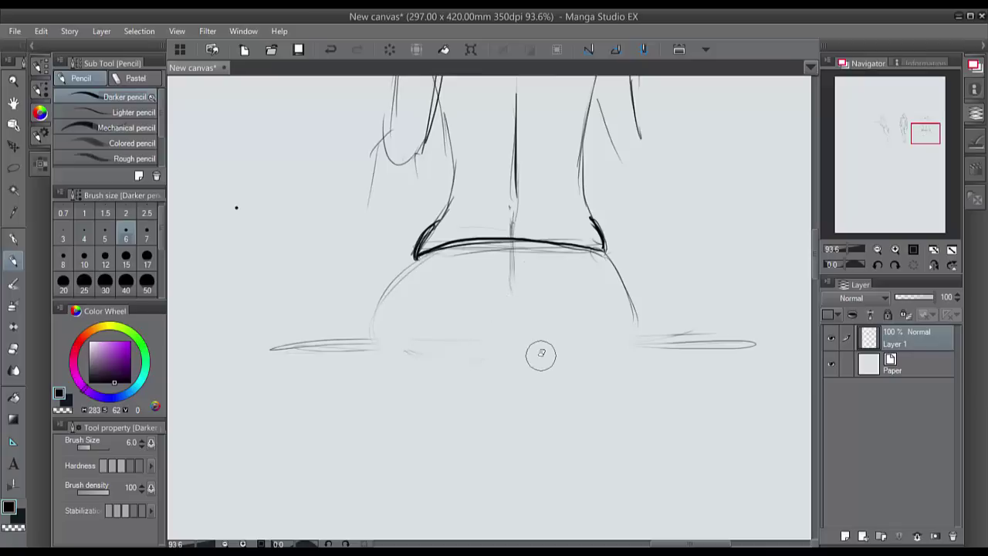
- With the Colored pencil at brush size 5, extend the centre line down and curve it into the left buttock's underside
{"action": "left_click", "coordinate": [147, 144]}
{"action": "left_click_drag", "start_coordinate": [514, 287], "coordinate": [507, 349]}
{"action": "left_click", "coordinate": [105, 239]}
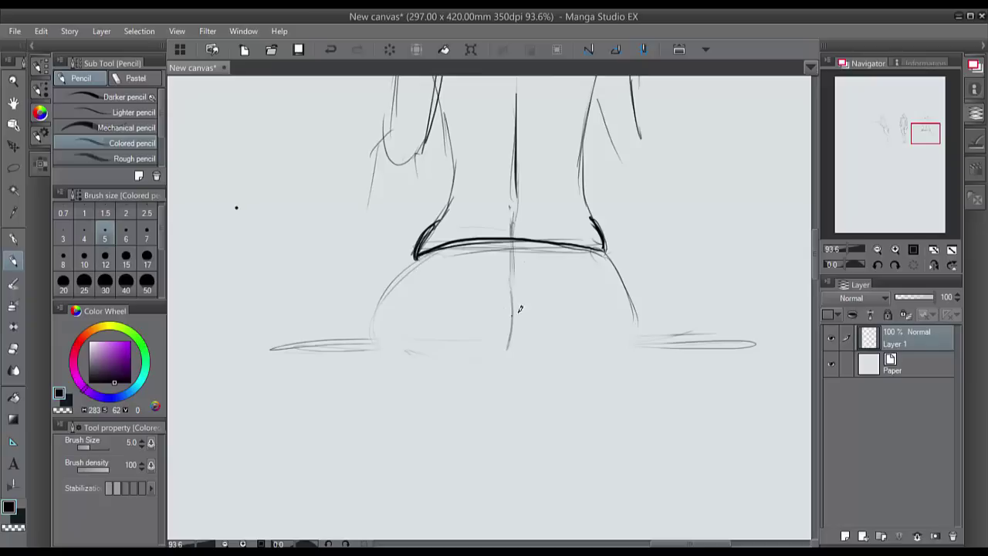
{"action": "mouse_move", "coordinate": [513, 293]}
{"action": "left_mouse_down"}
{"action": "mouse_move", "coordinate": [510, 341]}
{"action": "mouse_move", "coordinate": [463, 365]}
{"action": "mouse_move", "coordinate": [403, 353]}
{"action": "left_mouse_up"}
{"action": "mouse_move", "coordinate": [512, 333]}
{"action": "left_mouse_down"}
{"action": "mouse_move", "coordinate": [496, 354]}
{"action": "mouse_move", "coordinate": [447, 364]}
{"action": "mouse_move", "coordinate": [400, 353]}
{"action": "left_mouse_up"}
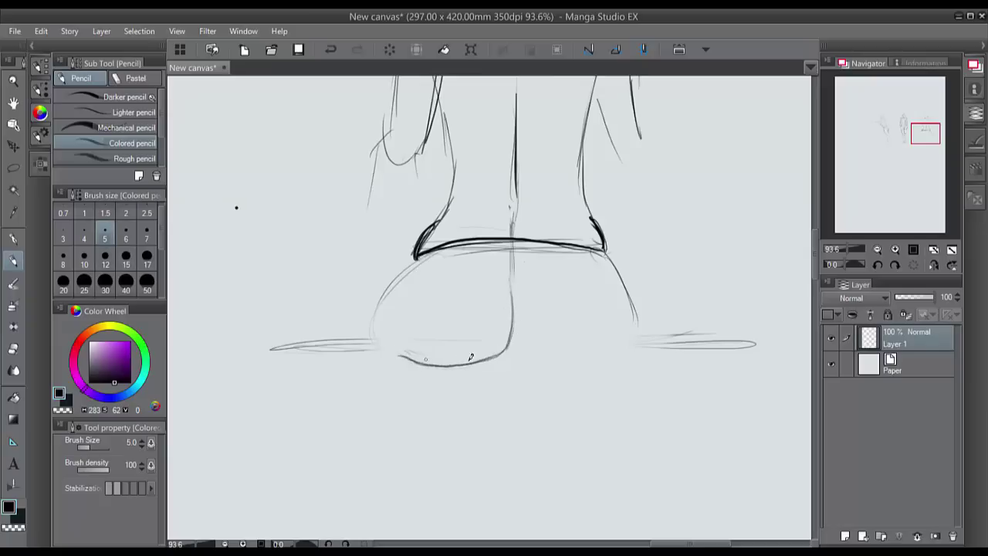
- Draw the right buttock's rounded underside mirroring the left one, and refine where both curves meet at the centre
{"action": "left_click_drag", "start_coordinate": [515, 296], "coordinate": [518, 339]}
{"action": "mouse_move", "coordinate": [622, 341]}
{"action": "left_mouse_down"}
{"action": "mouse_move", "coordinate": [553, 362]}
{"action": "mouse_move", "coordinate": [514, 331]}
{"action": "left_mouse_up"}
{"action": "mouse_move", "coordinate": [624, 342]}
{"action": "left_mouse_down"}
{"action": "mouse_move", "coordinate": [566, 359]}
{"action": "mouse_move", "coordinate": [510, 332]}
{"action": "mouse_move", "coordinate": [497, 349]}
{"action": "mouse_move", "coordinate": [443, 359]}
{"action": "mouse_move", "coordinate": [401, 354]}
{"action": "left_mouse_up"}
{"action": "left_click_drag", "start_coordinate": [467, 362], "coordinate": [512, 297]}
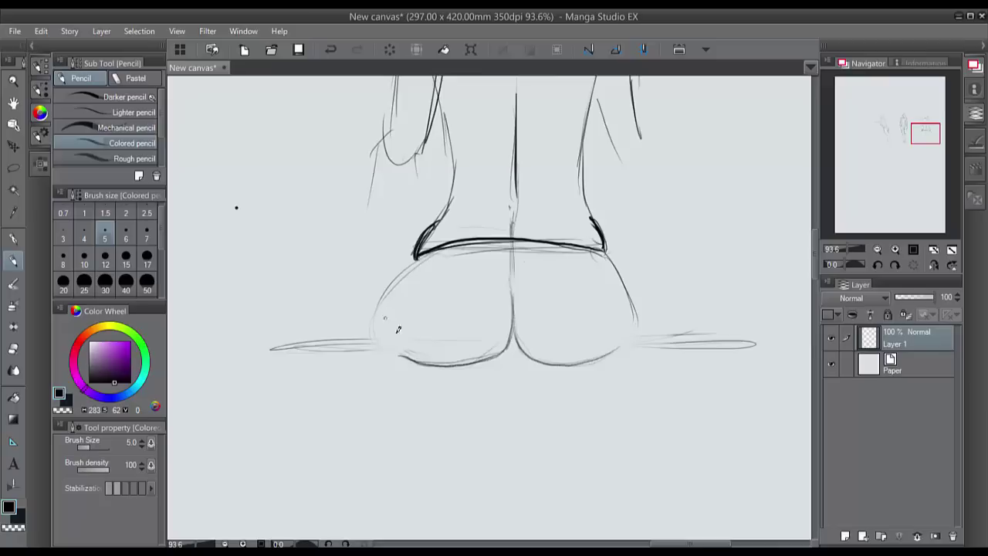
- Draw the outer hip contours on both sides, joining the waistband ends to the buttock undersides
{"action": "left_click_drag", "start_coordinate": [408, 352], "coordinate": [384, 302]}
{"action": "mouse_move", "coordinate": [413, 259]}
{"action": "left_mouse_down"}
{"action": "mouse_move", "coordinate": [384, 315]}
{"action": "mouse_move", "coordinate": [384, 339]}
{"action": "mouse_move", "coordinate": [419, 359]}
{"action": "left_mouse_up"}
{"action": "left_click_drag", "start_coordinate": [386, 282], "coordinate": [395, 356]}
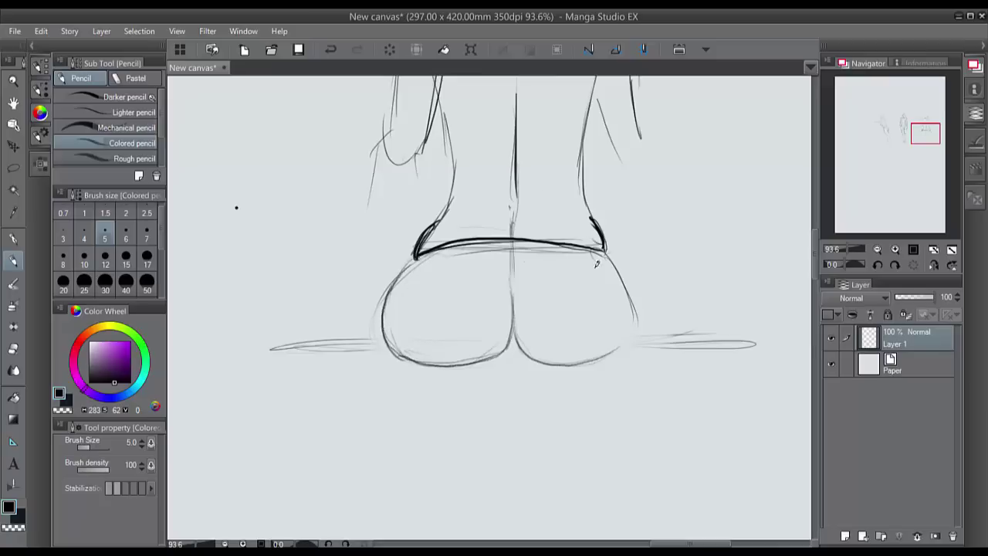
{"action": "mouse_move", "coordinate": [604, 252]}
{"action": "left_mouse_down"}
{"action": "mouse_move", "coordinate": [621, 275]}
{"action": "mouse_move", "coordinate": [629, 341]}
{"action": "mouse_move", "coordinate": [630, 283]}
{"action": "mouse_move", "coordinate": [606, 248]}
{"action": "left_mouse_up"}
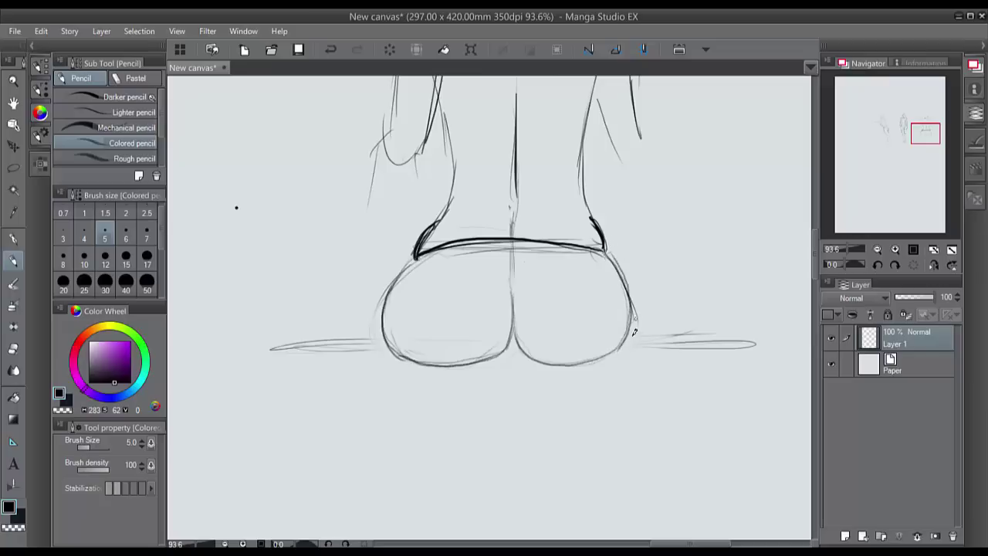
- Extend the seat surface line outward from both sides of the hips with several horizontal strokes
{"action": "left_click_drag", "start_coordinate": [623, 344], "coordinate": [725, 346]}
{"action": "left_click_drag", "start_coordinate": [628, 344], "coordinate": [744, 346]}
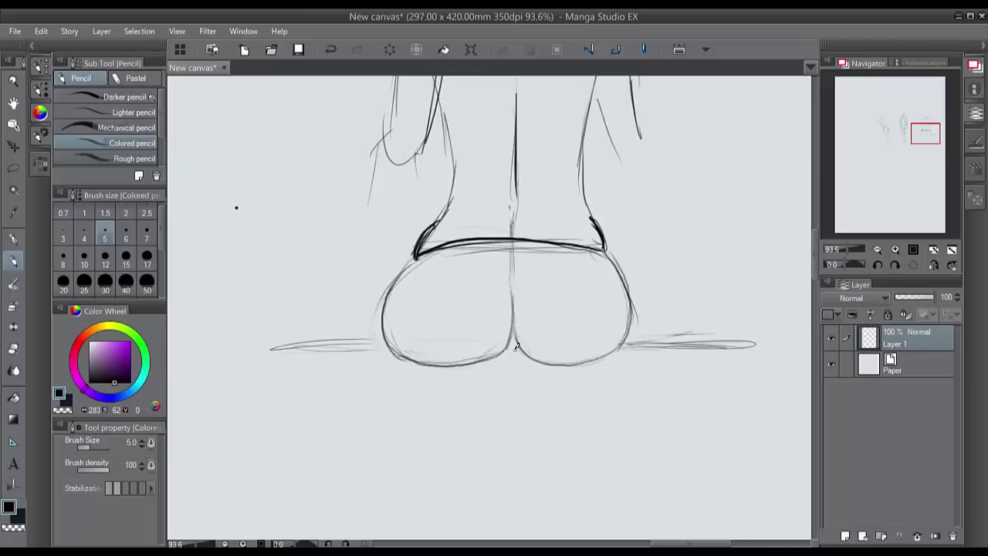
{"action": "left_click_drag", "start_coordinate": [389, 345], "coordinate": [254, 345]}
{"action": "left_click_drag", "start_coordinate": [385, 341], "coordinate": [254, 334]}
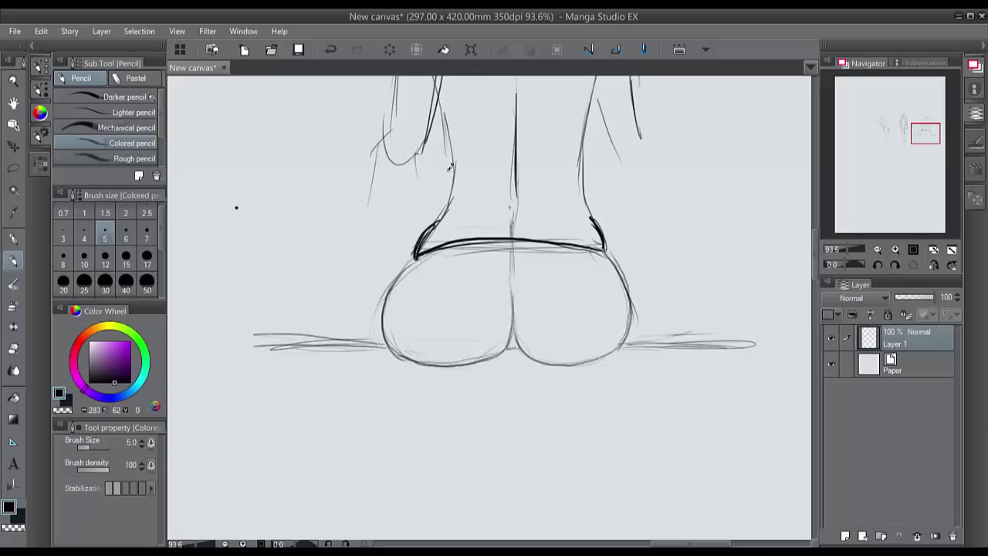
- Lighten the heavy waist marks, redraw smooth waist-to-hip curves, and clean up the waistband with a small bow at its left end
{"action": "left_click_drag", "start_coordinate": [444, 207], "coordinate": [417, 253]}
{"action": "left_click_drag", "start_coordinate": [588, 223], "coordinate": [601, 246]}
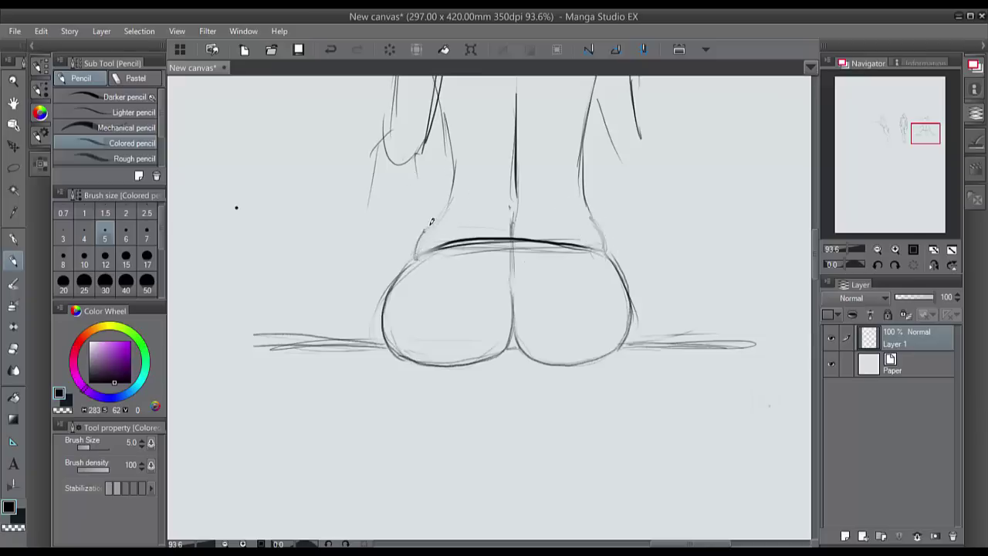
{"action": "left_click_drag", "start_coordinate": [417, 253], "coordinate": [452, 189]}
{"action": "mouse_move", "coordinate": [589, 214]}
{"action": "left_mouse_down"}
{"action": "mouse_move", "coordinate": [607, 247]}
{"action": "mouse_move", "coordinate": [589, 192]}
{"action": "mouse_move", "coordinate": [618, 262]}
{"action": "mouse_move", "coordinate": [607, 245]}
{"action": "mouse_move", "coordinate": [542, 242]}
{"action": "left_mouse_up"}
{"action": "mouse_move", "coordinate": [445, 243]}
{"action": "left_mouse_down"}
{"action": "mouse_move", "coordinate": [410, 258]}
{"action": "mouse_move", "coordinate": [386, 248]}
{"action": "mouse_move", "coordinate": [390, 267]}
{"action": "mouse_move", "coordinate": [468, 254]}
{"action": "mouse_move", "coordinate": [494, 276]}
{"action": "mouse_move", "coordinate": [509, 317]}
{"action": "left_mouse_up"}
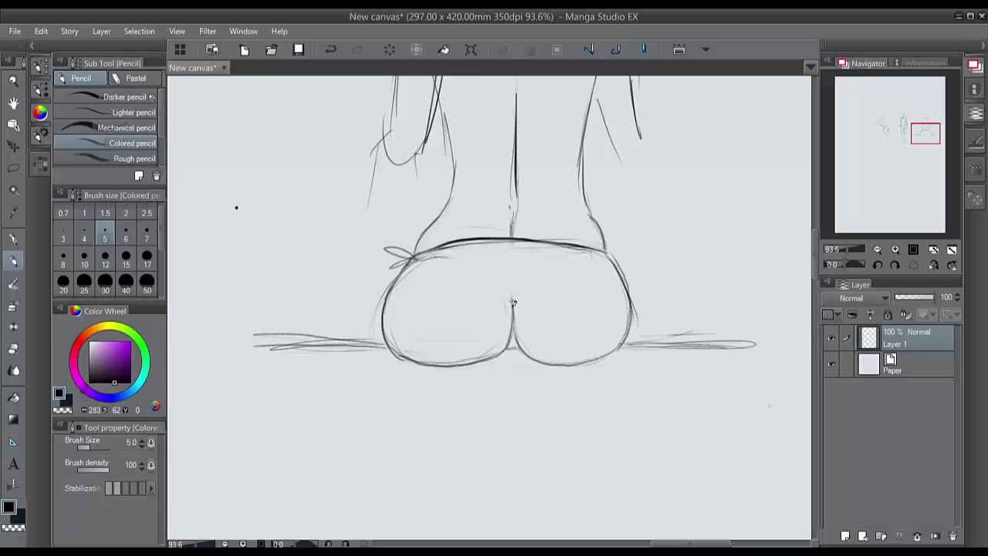
- Draw the seated figure's two curved bikini leg-opening lines from the hips inward to the cleft
{"action": "mouse_move", "coordinate": [507, 287]}
{"action": "left_mouse_down"}
{"action": "mouse_move", "coordinate": [489, 261]}
{"action": "mouse_move", "coordinate": [420, 252]}
{"action": "left_mouse_up"}
{"action": "left_click_drag", "start_coordinate": [516, 309], "coordinate": [525, 267]}
{"action": "mouse_move", "coordinate": [618, 263]}
{"action": "left_mouse_down"}
{"action": "mouse_move", "coordinate": [544, 255]}
{"action": "mouse_move", "coordinate": [519, 301]}
{"action": "mouse_move", "coordinate": [513, 294]}
{"action": "left_mouse_up"}
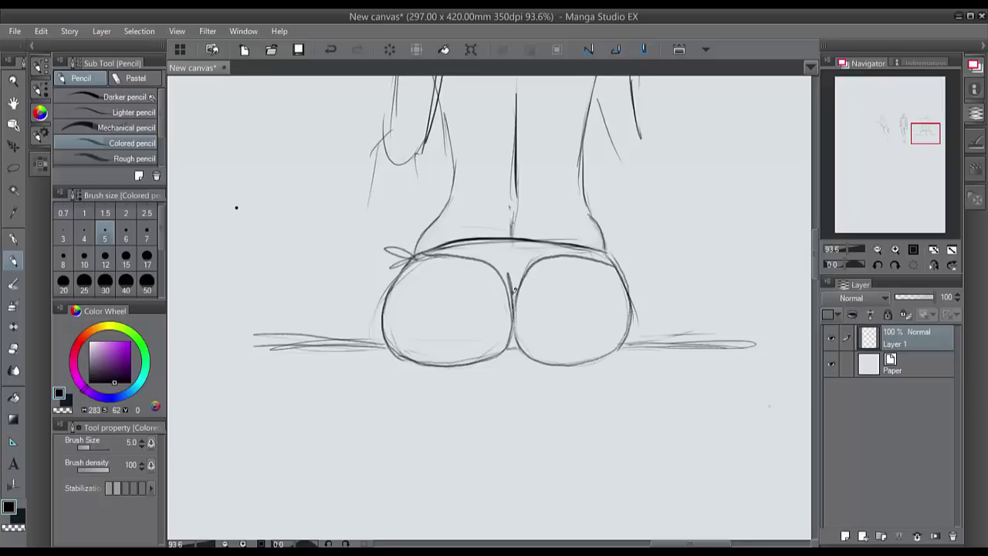
- Add converging strokes from the waistband into the top of the seated figure's cleft and darken its centre line
{"action": "left_click_drag", "start_coordinate": [512, 241], "coordinate": [514, 295]}
{"action": "left_click_drag", "start_coordinate": [521, 258], "coordinate": [512, 292]}
{"action": "left_click_drag", "start_coordinate": [484, 261], "coordinate": [513, 330]}
{"action": "key", "text": "ctrl+z"}
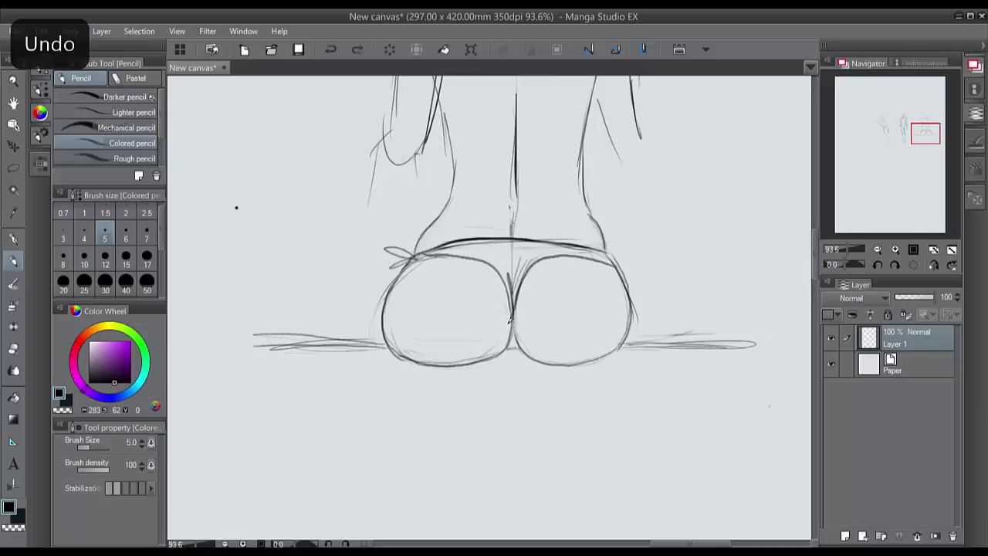
{"action": "left_click_drag", "start_coordinate": [511, 314], "coordinate": [513, 324]}
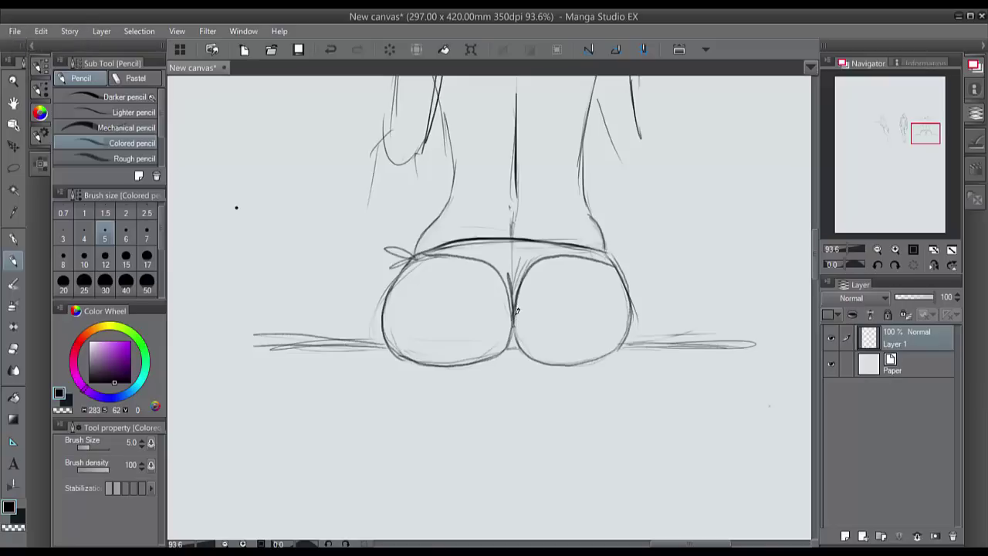
- Darken the lower cleft and fill the bikini bottom with diagonal hatching between the waistband and leg openings
{"action": "left_click_drag", "start_coordinate": [515, 308], "coordinate": [520, 349]}
{"action": "left_click_drag", "start_coordinate": [511, 308], "coordinate": [507, 343]}
{"action": "left_click_drag", "start_coordinate": [506, 301], "coordinate": [508, 342]}
{"action": "mouse_move", "coordinate": [519, 301]}
{"action": "left_mouse_down"}
{"action": "mouse_move", "coordinate": [519, 345]}
{"action": "mouse_move", "coordinate": [517, 249]}
{"action": "mouse_move", "coordinate": [479, 243]}
{"action": "left_mouse_up"}
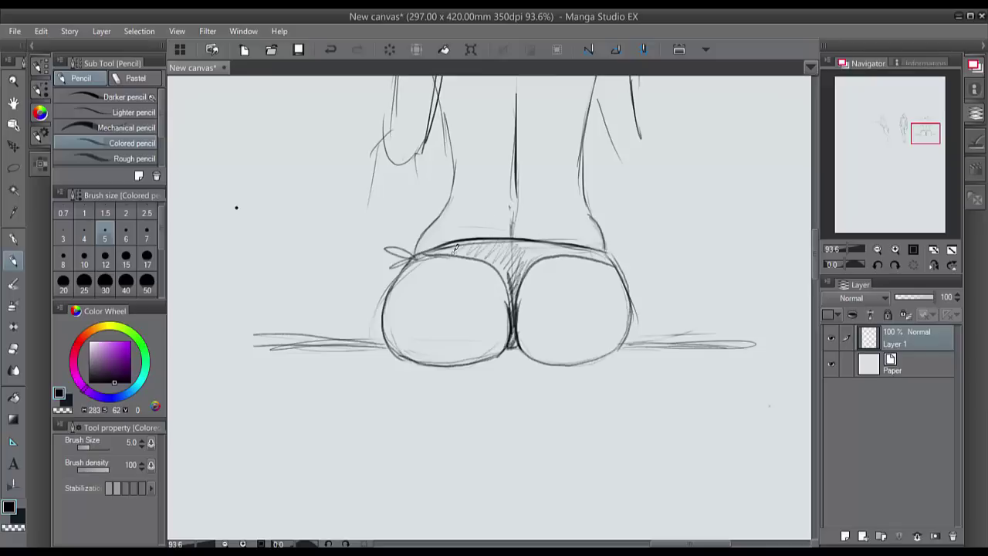
{"action": "mouse_move", "coordinate": [454, 246]}
{"action": "left_mouse_down"}
{"action": "mouse_move", "coordinate": [506, 240]}
{"action": "mouse_move", "coordinate": [496, 258]}
{"action": "mouse_move", "coordinate": [522, 248]}
{"action": "mouse_move", "coordinate": [513, 276]}
{"action": "mouse_move", "coordinate": [538, 247]}
{"action": "mouse_move", "coordinate": [547, 253]}
{"action": "left_mouse_up"}
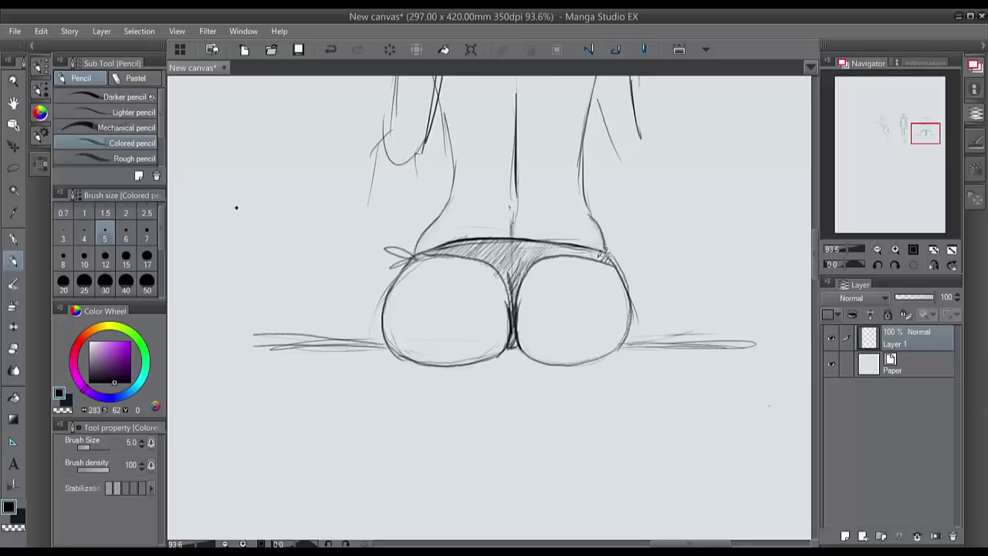
- Draw a small bow at the waistband's right end and strengthen the outer hip contours
{"action": "mouse_move", "coordinate": [623, 232]}
{"action": "left_mouse_down"}
{"action": "mouse_move", "coordinate": [608, 248]}
{"action": "mouse_move", "coordinate": [633, 252]}
{"action": "mouse_move", "coordinate": [611, 264]}
{"action": "left_mouse_up"}
{"action": "mouse_move", "coordinate": [589, 212]}
{"action": "left_mouse_down"}
{"action": "mouse_move", "coordinate": [632, 309]}
{"action": "mouse_move", "coordinate": [628, 322]}
{"action": "left_mouse_up"}
{"action": "mouse_move", "coordinate": [413, 256]}
{"action": "left_mouse_down"}
{"action": "mouse_move", "coordinate": [390, 287]}
{"action": "mouse_move", "coordinate": [401, 349]}
{"action": "left_mouse_up"}
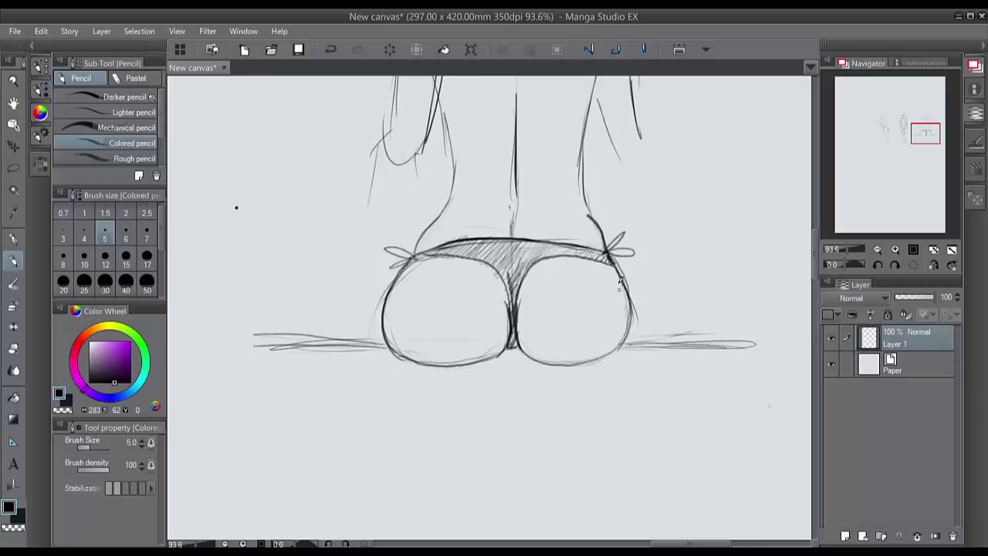
{"action": "mouse_move", "coordinate": [618, 264]}
{"action": "left_mouse_down"}
{"action": "mouse_move", "coordinate": [631, 305]}
{"action": "mouse_move", "coordinate": [624, 353]}
{"action": "left_mouse_up"}
- Outline a narrow highlight shape on the right side of the lower back and hatch shading along the spine
{"action": "left_click_drag", "start_coordinate": [556, 142], "coordinate": [566, 202]}
{"action": "left_click_drag", "start_coordinate": [512, 162], "coordinate": [517, 201]}
{"action": "mouse_move", "coordinate": [517, 104]}
{"action": "left_mouse_down"}
{"action": "mouse_move", "coordinate": [520, 199]}
{"action": "mouse_move", "coordinate": [526, 131]}
{"action": "left_mouse_up"}
{"action": "left_click_drag", "start_coordinate": [517, 166], "coordinate": [519, 135]}
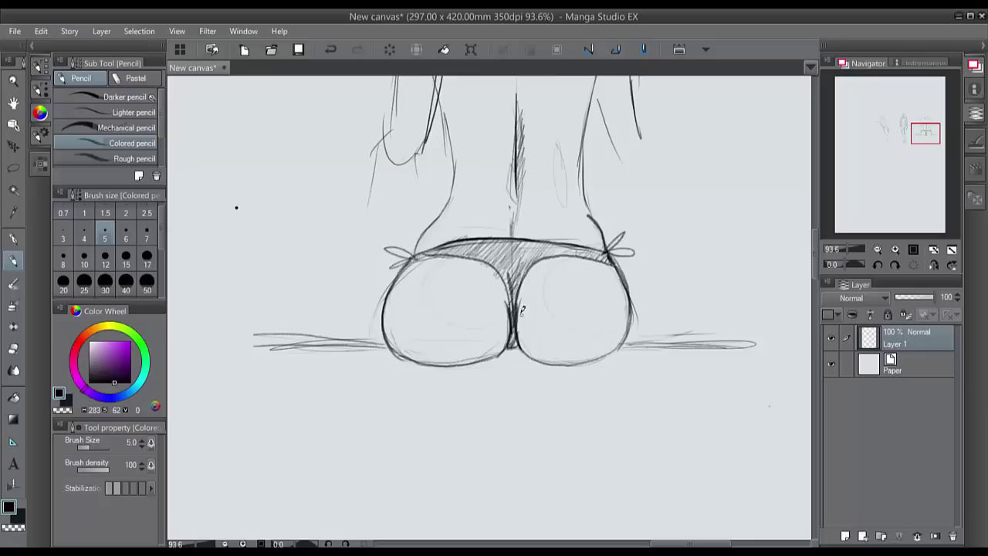
- Add a new layer beneath the line art and shade both buttocks with size 50 Transparent watercolor, leaving lighter highlights
{"action": "left_click", "coordinate": [13, 283]}
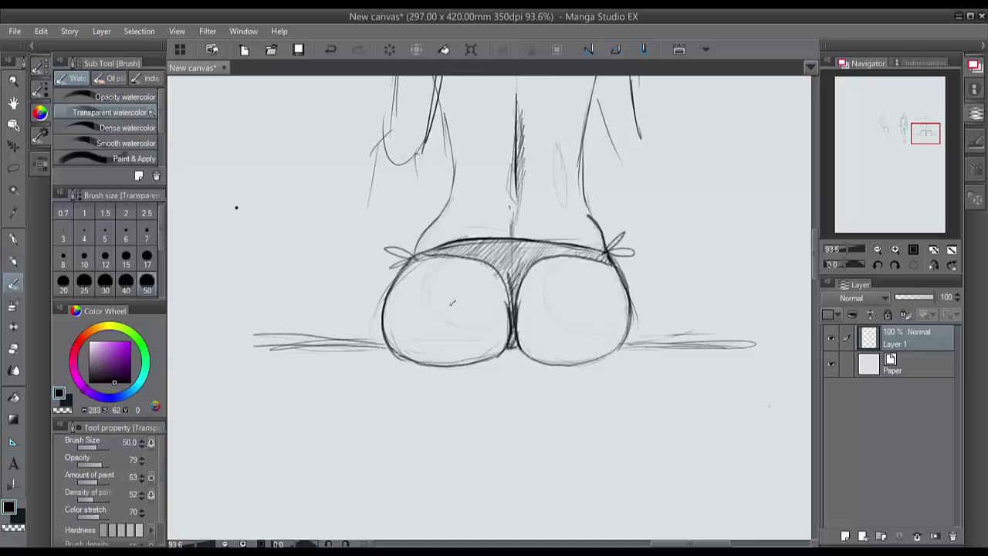
{"action": "left_click", "coordinate": [873, 366]}
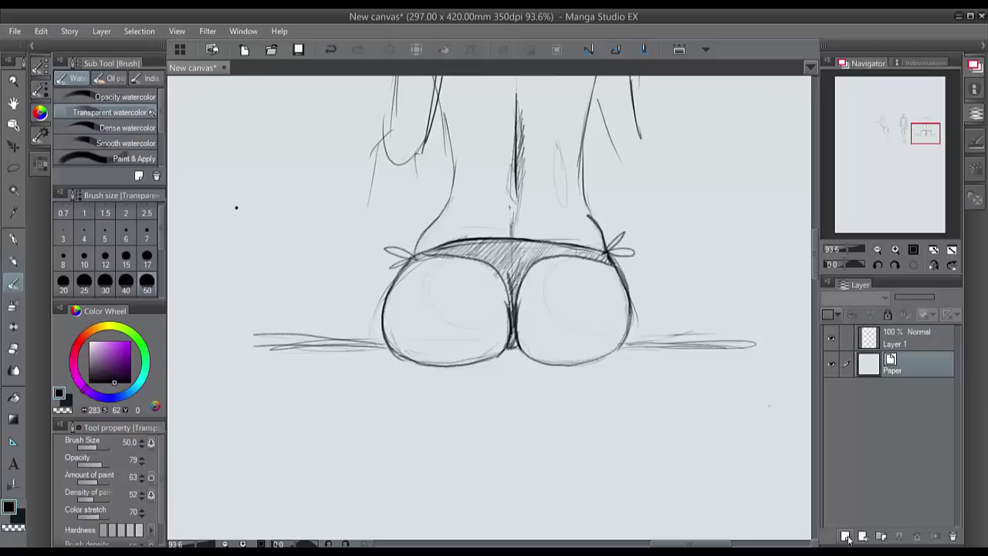
{"action": "left_click", "coordinate": [844, 535]}
{"action": "mouse_move", "coordinate": [412, 316]}
{"action": "left_mouse_down"}
{"action": "mouse_move", "coordinate": [418, 287]}
{"action": "mouse_move", "coordinate": [400, 311]}
{"action": "mouse_move", "coordinate": [401, 293]}
{"action": "mouse_move", "coordinate": [414, 337]}
{"action": "mouse_move", "coordinate": [403, 340]}
{"action": "mouse_move", "coordinate": [398, 289]}
{"action": "mouse_move", "coordinate": [419, 349]}
{"action": "mouse_move", "coordinate": [413, 305]}
{"action": "mouse_move", "coordinate": [425, 263]}
{"action": "mouse_move", "coordinate": [407, 295]}
{"action": "mouse_move", "coordinate": [419, 305]}
{"action": "mouse_move", "coordinate": [399, 314]}
{"action": "mouse_move", "coordinate": [466, 330]}
{"action": "mouse_move", "coordinate": [477, 293]}
{"action": "left_mouse_up"}
{"action": "mouse_move", "coordinate": [540, 262]}
{"action": "left_mouse_down"}
{"action": "mouse_move", "coordinate": [566, 305]}
{"action": "mouse_move", "coordinate": [575, 344]}
{"action": "mouse_move", "coordinate": [592, 332]}
{"action": "mouse_move", "coordinate": [608, 347]}
{"action": "mouse_move", "coordinate": [620, 341]}
{"action": "mouse_move", "coordinate": [532, 282]}
{"action": "mouse_move", "coordinate": [521, 300]}
{"action": "mouse_move", "coordinate": [535, 288]}
{"action": "mouse_move", "coordinate": [540, 351]}
{"action": "mouse_move", "coordinate": [526, 329]}
{"action": "mouse_move", "coordinate": [570, 350]}
{"action": "mouse_move", "coordinate": [532, 336]}
{"action": "mouse_move", "coordinate": [592, 346]}
{"action": "mouse_move", "coordinate": [528, 329]}
{"action": "mouse_move", "coordinate": [576, 354]}
{"action": "mouse_move", "coordinate": [531, 310]}
{"action": "mouse_move", "coordinate": [550, 351]}
{"action": "mouse_move", "coordinate": [538, 276]}
{"action": "mouse_move", "coordinate": [588, 344]}
{"action": "mouse_move", "coordinate": [549, 347]}
{"action": "mouse_move", "coordinate": [558, 317]}
{"action": "mouse_move", "coordinate": [610, 331]}
{"action": "mouse_move", "coordinate": [550, 280]}
{"action": "mouse_move", "coordinate": [610, 339]}
{"action": "left_mouse_up"}
{"action": "mouse_move", "coordinate": [401, 295]}
{"action": "left_mouse_down"}
{"action": "mouse_move", "coordinate": [427, 349]}
{"action": "mouse_move", "coordinate": [401, 336]}
{"action": "mouse_move", "coordinate": [421, 342]}
{"action": "mouse_move", "coordinate": [397, 308]}
{"action": "mouse_move", "coordinate": [416, 353]}
{"action": "mouse_move", "coordinate": [400, 338]}
{"action": "mouse_move", "coordinate": [399, 304]}
{"action": "mouse_move", "coordinate": [406, 346]}
{"action": "mouse_move", "coordinate": [424, 266]}
{"action": "mouse_move", "coordinate": [456, 321]}
{"action": "mouse_move", "coordinate": [497, 330]}
{"action": "mouse_move", "coordinate": [445, 325]}
{"action": "mouse_move", "coordinate": [464, 337]}
{"action": "mouse_move", "coordinate": [428, 278]}
{"action": "mouse_move", "coordinate": [487, 326]}
{"action": "mouse_move", "coordinate": [412, 317]}
{"action": "mouse_move", "coordinate": [409, 310]}
{"action": "mouse_move", "coordinate": [496, 339]}
{"action": "mouse_move", "coordinate": [411, 284]}
{"action": "mouse_move", "coordinate": [459, 335]}
{"action": "mouse_move", "coordinate": [444, 258]}
{"action": "mouse_move", "coordinate": [455, 287]}
{"action": "mouse_move", "coordinate": [447, 267]}
{"action": "mouse_move", "coordinate": [487, 266]}
{"action": "mouse_move", "coordinate": [504, 331]}
{"action": "mouse_move", "coordinate": [487, 274]}
{"action": "mouse_move", "coordinate": [491, 323]}
{"action": "left_mouse_up"}
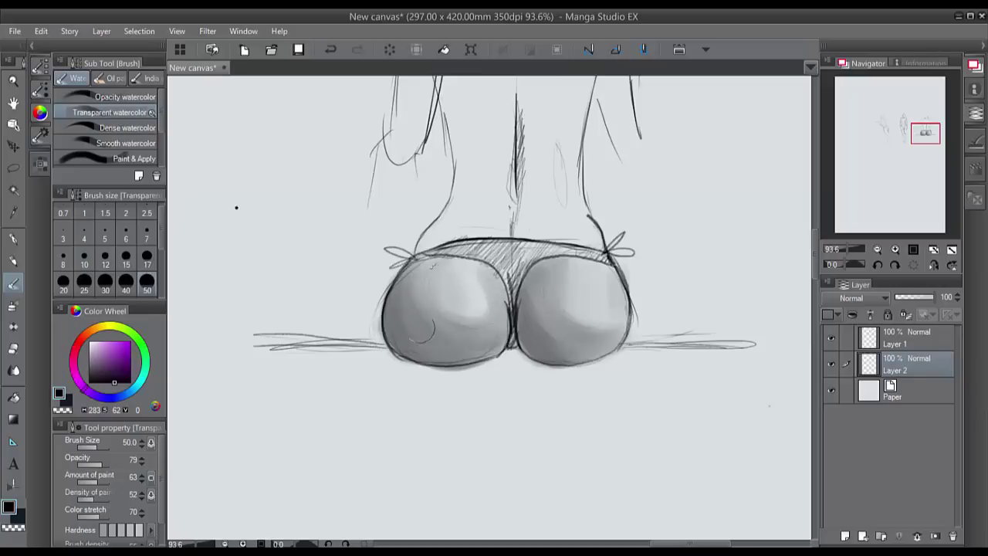
{"action": "mouse_move", "coordinate": [613, 283]}
{"action": "left_mouse_down"}
{"action": "mouse_move", "coordinate": [557, 270]}
{"action": "mouse_move", "coordinate": [572, 331]}
{"action": "mouse_move", "coordinate": [542, 344]}
{"action": "mouse_move", "coordinate": [537, 280]}
{"action": "mouse_move", "coordinate": [582, 354]}
{"action": "mouse_move", "coordinate": [552, 355]}
{"action": "mouse_move", "coordinate": [607, 334]}
{"action": "mouse_move", "coordinate": [535, 287]}
{"action": "mouse_move", "coordinate": [539, 319]}
{"action": "mouse_move", "coordinate": [595, 314]}
{"action": "mouse_move", "coordinate": [594, 329]}
{"action": "mouse_move", "coordinate": [561, 346]}
{"action": "mouse_move", "coordinate": [402, 340]}
{"action": "mouse_move", "coordinate": [455, 359]}
{"action": "mouse_move", "coordinate": [464, 341]}
{"action": "mouse_move", "coordinate": [456, 351]}
{"action": "mouse_move", "coordinate": [424, 347]}
{"action": "left_mouse_up"}
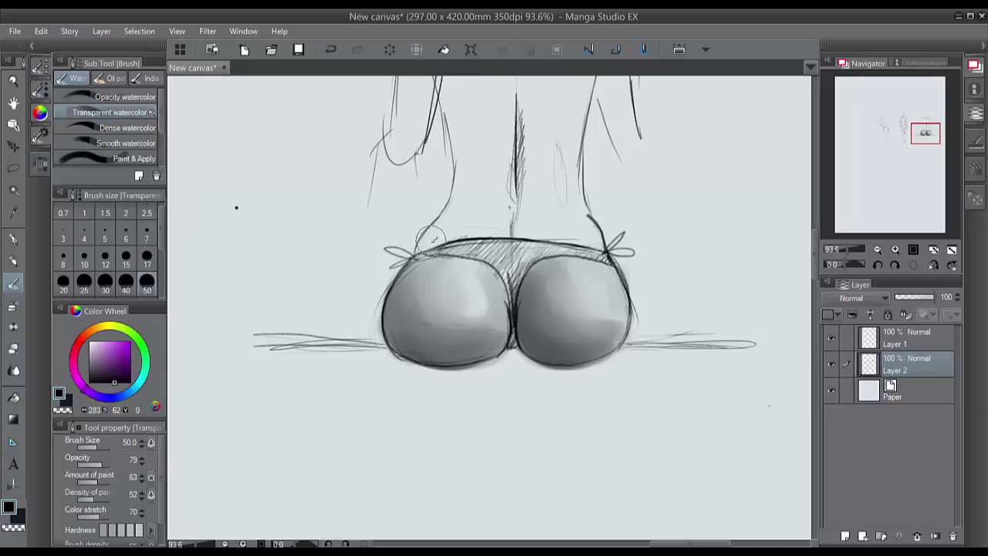
- Shade the left waist, the spine groove and the right side of the back in soft grey
{"action": "mouse_move", "coordinate": [430, 252]}
{"action": "left_mouse_down"}
{"action": "mouse_move", "coordinate": [451, 220]}
{"action": "mouse_move", "coordinate": [465, 158]}
{"action": "mouse_move", "coordinate": [446, 230]}
{"action": "mouse_move", "coordinate": [423, 254]}
{"action": "mouse_move", "coordinate": [455, 209]}
{"action": "left_mouse_up"}
{"action": "left_click_drag", "start_coordinate": [520, 183], "coordinate": [522, 119]}
{"action": "mouse_move", "coordinate": [469, 192]}
{"action": "left_mouse_down"}
{"action": "mouse_move", "coordinate": [473, 139]}
{"action": "mouse_move", "coordinate": [459, 233]}
{"action": "mouse_move", "coordinate": [486, 220]}
{"action": "mouse_move", "coordinate": [475, 235]}
{"action": "mouse_move", "coordinate": [450, 230]}
{"action": "mouse_move", "coordinate": [463, 144]}
{"action": "mouse_move", "coordinate": [453, 236]}
{"action": "left_mouse_up"}
{"action": "mouse_move", "coordinate": [534, 201]}
{"action": "left_mouse_down"}
{"action": "mouse_move", "coordinate": [536, 108]}
{"action": "mouse_move", "coordinate": [571, 232]}
{"action": "mouse_move", "coordinate": [595, 238]}
{"action": "mouse_move", "coordinate": [580, 95]}
{"action": "left_mouse_up"}
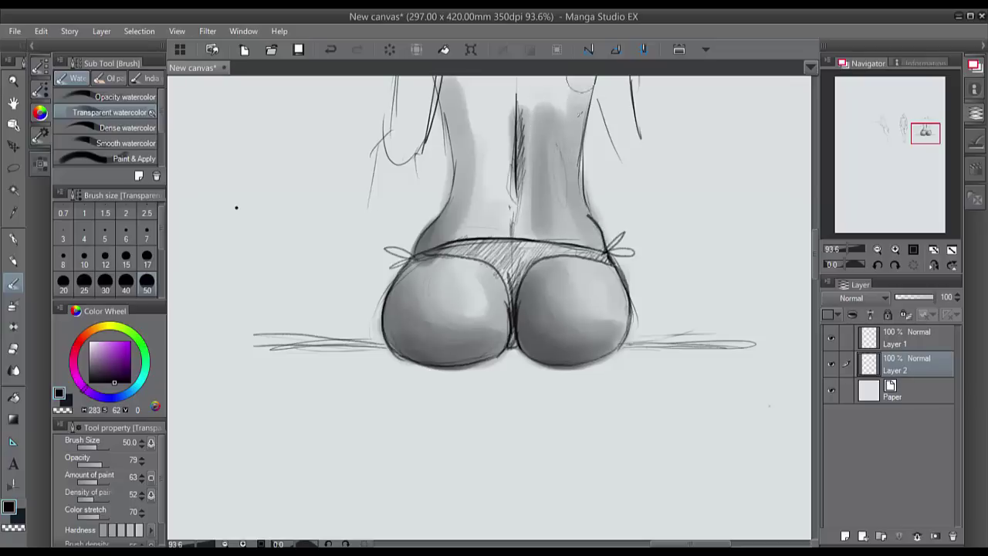
{"action": "left_click_drag", "start_coordinate": [543, 133], "coordinate": [539, 225]}
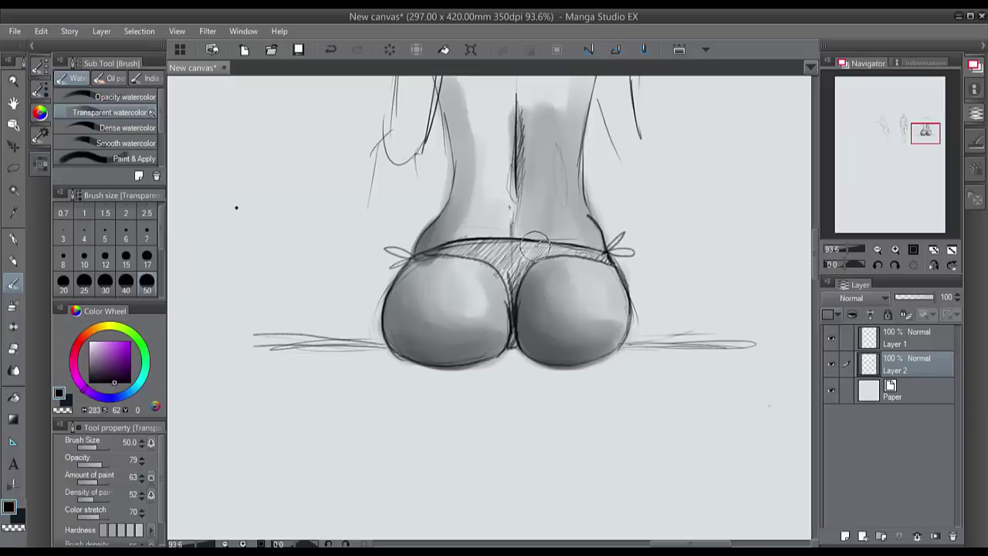
{"action": "left_click", "coordinate": [125, 254]}
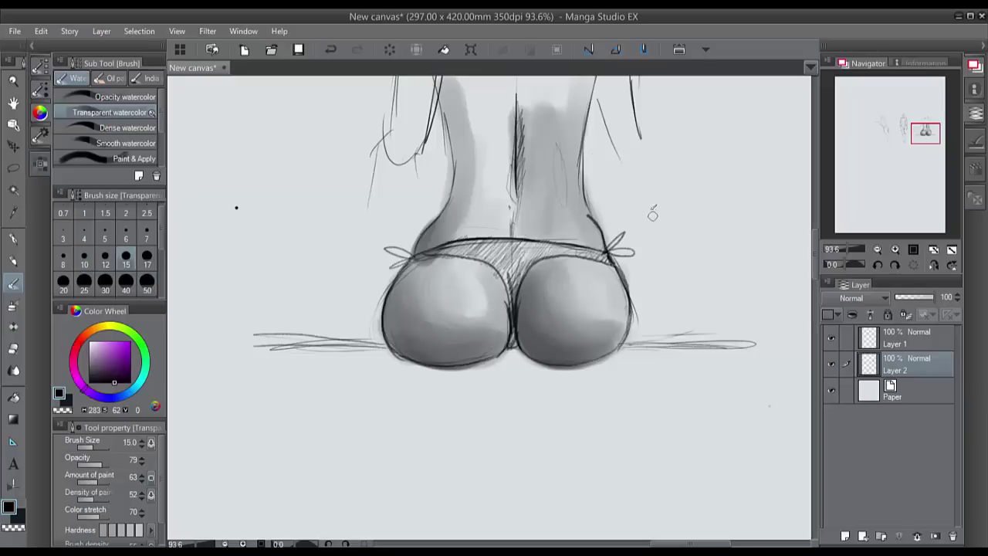
{"action": "key", "text": "ctrl+z"}
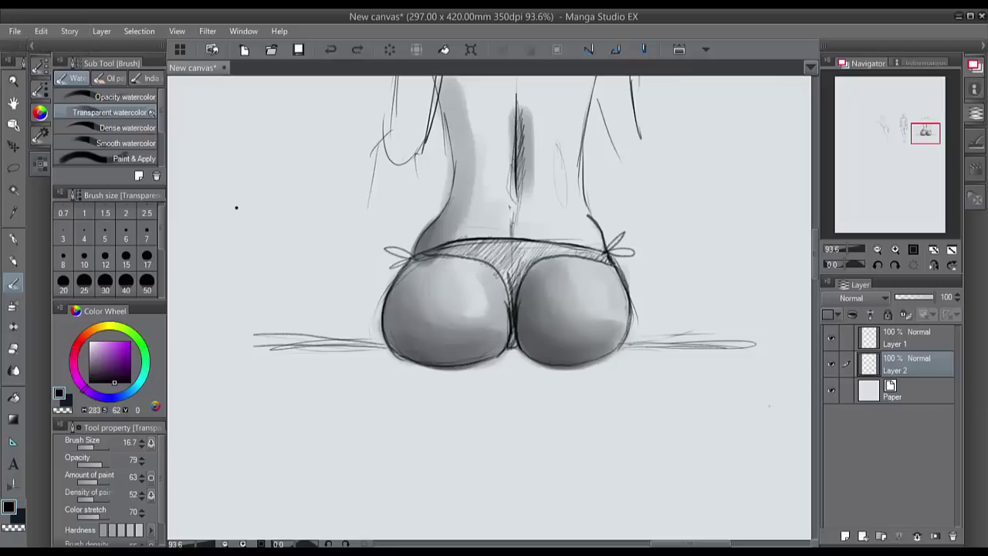
{"action": "left_click", "coordinate": [42, 31]}
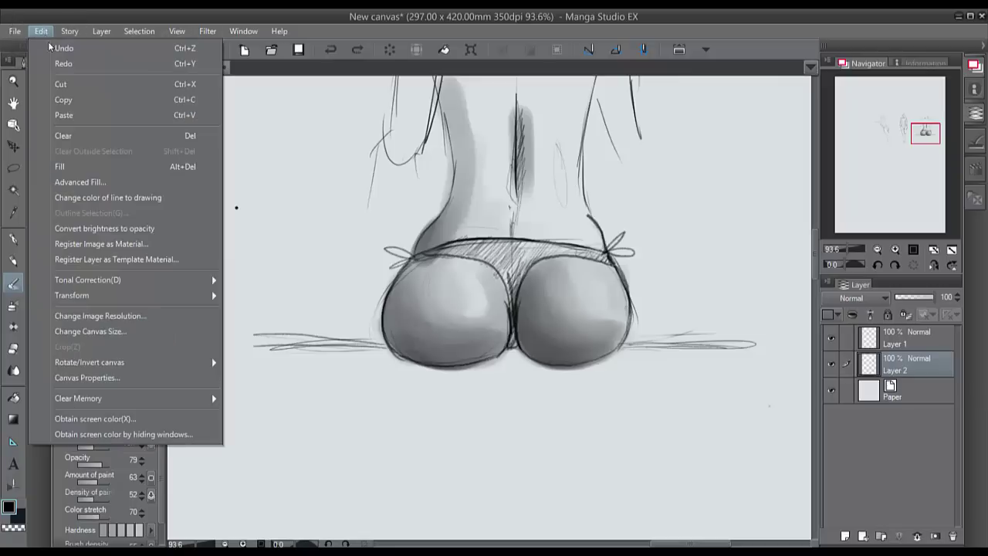
{"action": "left_click", "coordinate": [59, 63]}
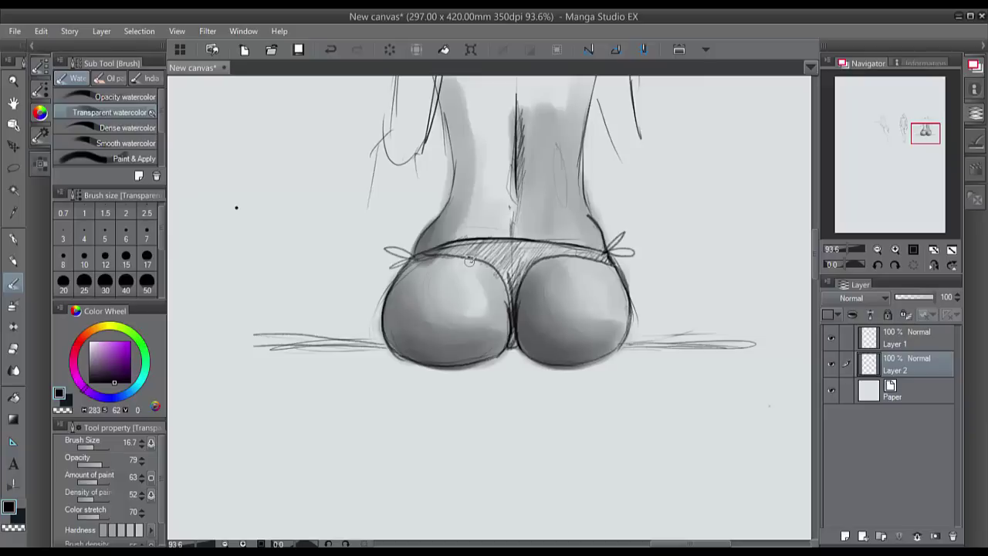
- Paint highlights in the canvas colour on the right back and buttock, and dark grey cast shadows beneath both buttocks
{"action": "left_click", "coordinate": [655, 199], "text": "alt"}
{"action": "mouse_move", "coordinate": [563, 165]}
{"action": "left_mouse_down"}
{"action": "mouse_move", "coordinate": [555, 154]}
{"action": "mouse_move", "coordinate": [564, 200]}
{"action": "left_mouse_up"}
{"action": "left_click_drag", "start_coordinate": [572, 274], "coordinate": [585, 282]}
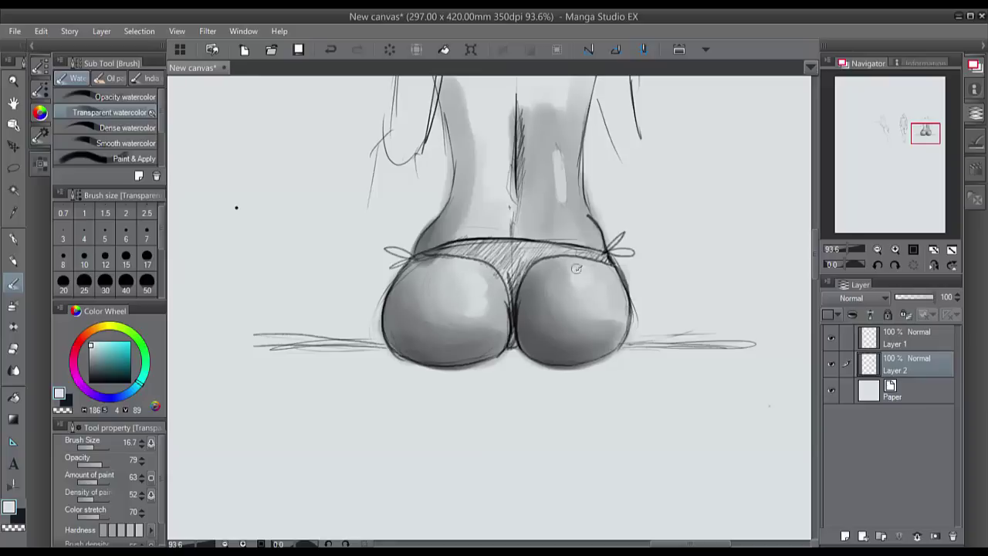
{"action": "mouse_move", "coordinate": [582, 279]}
{"action": "left_mouse_down"}
{"action": "mouse_move", "coordinate": [601, 291]}
{"action": "mouse_move", "coordinate": [611, 273]}
{"action": "mouse_move", "coordinate": [567, 258]}
{"action": "mouse_move", "coordinate": [516, 291]}
{"action": "left_mouse_up"}
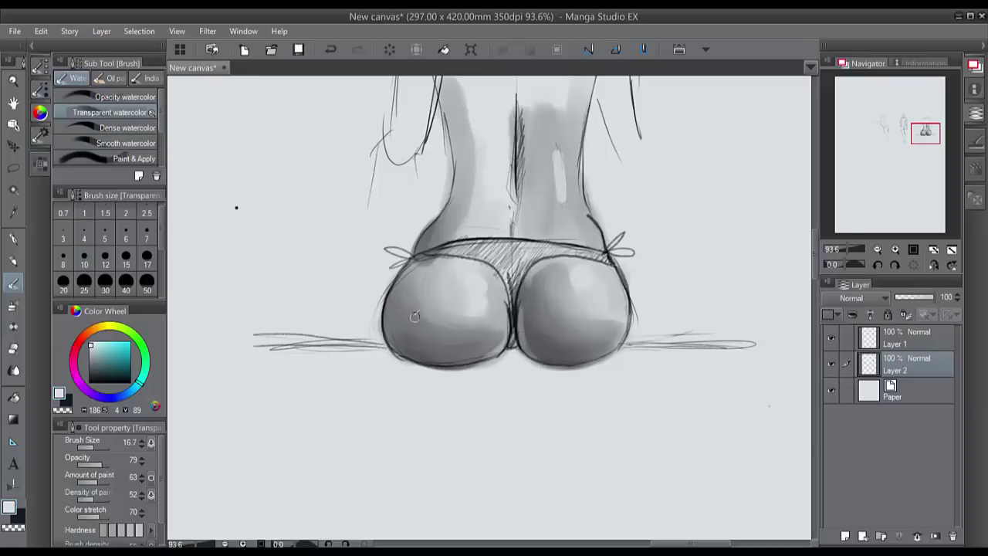
{"action": "left_click", "coordinate": [91, 371]}
{"action": "mouse_move", "coordinate": [515, 352]}
{"action": "left_mouse_down"}
{"action": "mouse_move", "coordinate": [428, 372]}
{"action": "mouse_move", "coordinate": [451, 366]}
{"action": "mouse_move", "coordinate": [399, 359]}
{"action": "mouse_move", "coordinate": [480, 360]}
{"action": "mouse_move", "coordinate": [430, 374]}
{"action": "mouse_move", "coordinate": [436, 362]}
{"action": "mouse_move", "coordinate": [395, 358]}
{"action": "mouse_move", "coordinate": [420, 330]}
{"action": "mouse_move", "coordinate": [381, 344]}
{"action": "mouse_move", "coordinate": [417, 370]}
{"action": "mouse_move", "coordinate": [375, 363]}
{"action": "mouse_move", "coordinate": [405, 367]}
{"action": "mouse_move", "coordinate": [382, 361]}
{"action": "mouse_move", "coordinate": [379, 351]}
{"action": "mouse_move", "coordinate": [393, 361]}
{"action": "mouse_move", "coordinate": [387, 351]}
{"action": "mouse_move", "coordinate": [368, 355]}
{"action": "mouse_move", "coordinate": [384, 364]}
{"action": "mouse_move", "coordinate": [378, 367]}
{"action": "mouse_move", "coordinate": [490, 365]}
{"action": "mouse_move", "coordinate": [399, 382]}
{"action": "mouse_move", "coordinate": [434, 383]}
{"action": "mouse_move", "coordinate": [413, 362]}
{"action": "mouse_move", "coordinate": [447, 375]}
{"action": "mouse_move", "coordinate": [421, 383]}
{"action": "mouse_move", "coordinate": [369, 359]}
{"action": "mouse_move", "coordinate": [491, 373]}
{"action": "mouse_move", "coordinate": [513, 367]}
{"action": "mouse_move", "coordinate": [496, 362]}
{"action": "mouse_move", "coordinate": [534, 361]}
{"action": "mouse_move", "coordinate": [516, 353]}
{"action": "mouse_move", "coordinate": [577, 378]}
{"action": "mouse_move", "coordinate": [586, 370]}
{"action": "mouse_move", "coordinate": [536, 370]}
{"action": "mouse_move", "coordinate": [584, 365]}
{"action": "mouse_move", "coordinate": [540, 368]}
{"action": "mouse_move", "coordinate": [578, 368]}
{"action": "mouse_move", "coordinate": [561, 368]}
{"action": "mouse_move", "coordinate": [571, 378]}
{"action": "mouse_move", "coordinate": [553, 386]}
{"action": "mouse_move", "coordinate": [513, 362]}
{"action": "mouse_move", "coordinate": [516, 378]}
{"action": "mouse_move", "coordinate": [541, 385]}
{"action": "mouse_move", "coordinate": [513, 358]}
{"action": "mouse_move", "coordinate": [529, 380]}
{"action": "mouse_move", "coordinate": [583, 372]}
{"action": "mouse_move", "coordinate": [614, 349]}
{"action": "mouse_move", "coordinate": [588, 361]}
{"action": "mouse_move", "coordinate": [526, 359]}
{"action": "mouse_move", "coordinate": [571, 362]}
{"action": "mouse_move", "coordinate": [547, 385]}
{"action": "left_mouse_up"}
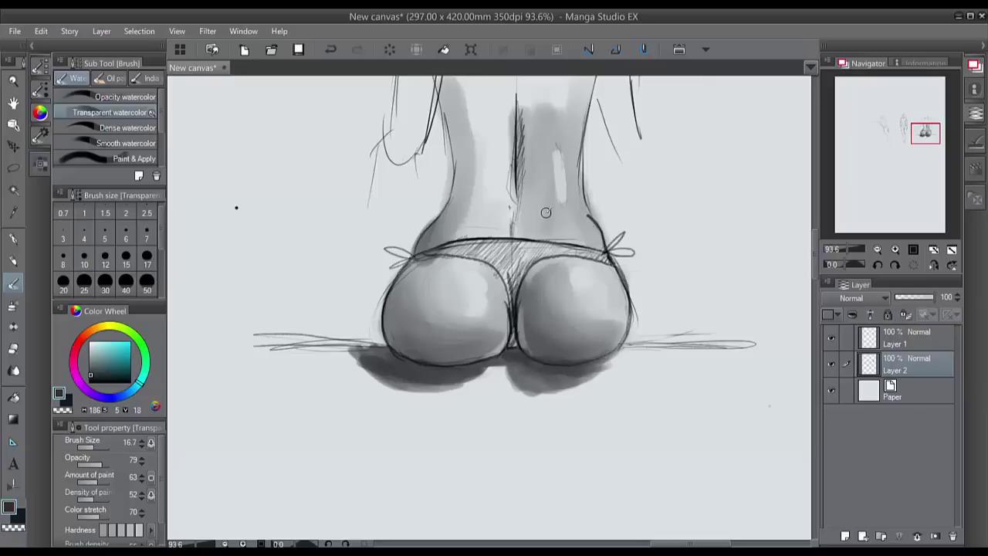
- Sketch wider outer contours on both sides of the seated hips with the size 5 Colored pencil
{"action": "key", "text": "ctrl+minus"}
{"action": "key", "text": "ctrl+minus"}
{"action": "left_click_drag", "start_coordinate": [444, 175], "coordinate": [549, 210]}
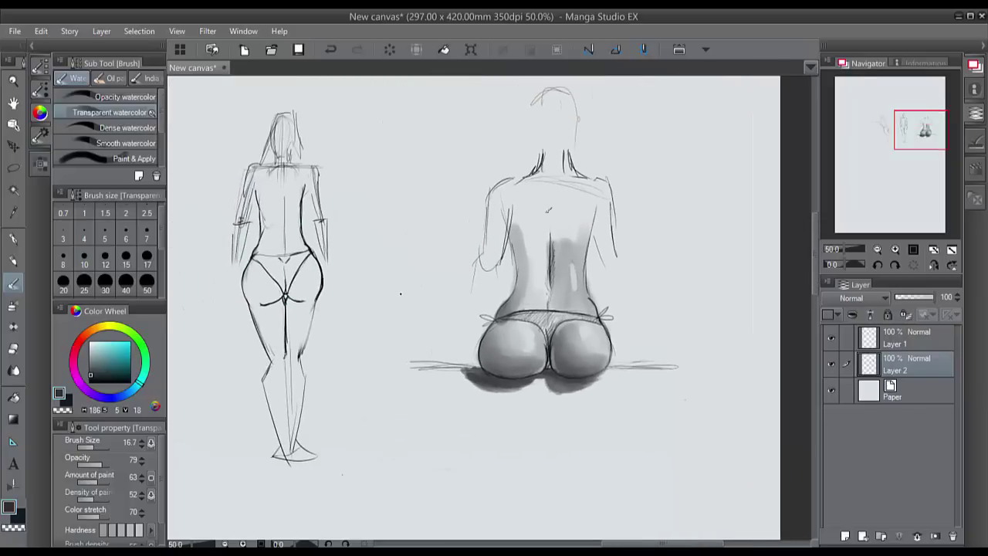
{"action": "scroll", "coordinate": [548, 209], "scroll_direction": "down", "scroll_amount": 1}
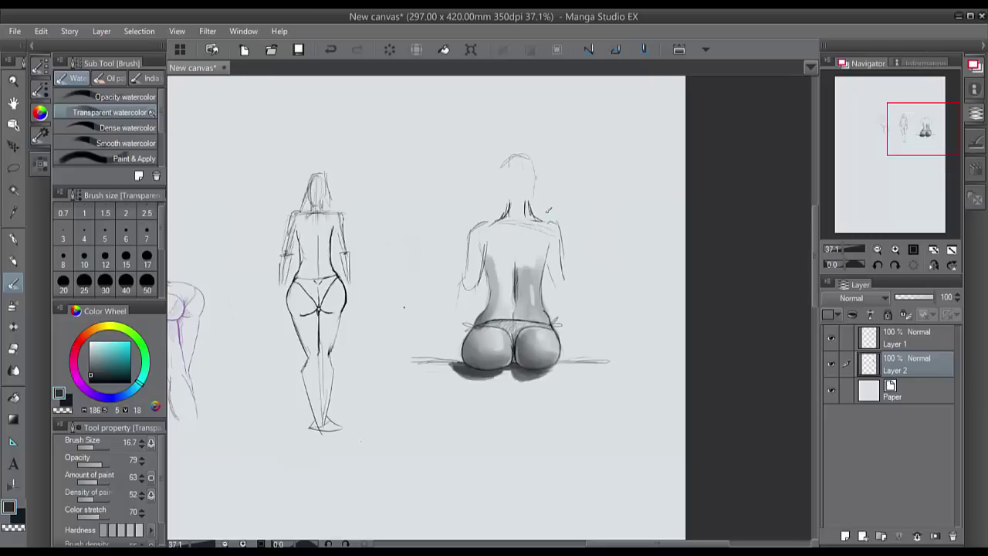
{"action": "scroll", "coordinate": [547, 209], "scroll_direction": "up", "scroll_amount": 1}
{"action": "scroll", "coordinate": [548, 209], "scroll_direction": "up", "scroll_amount": 2}
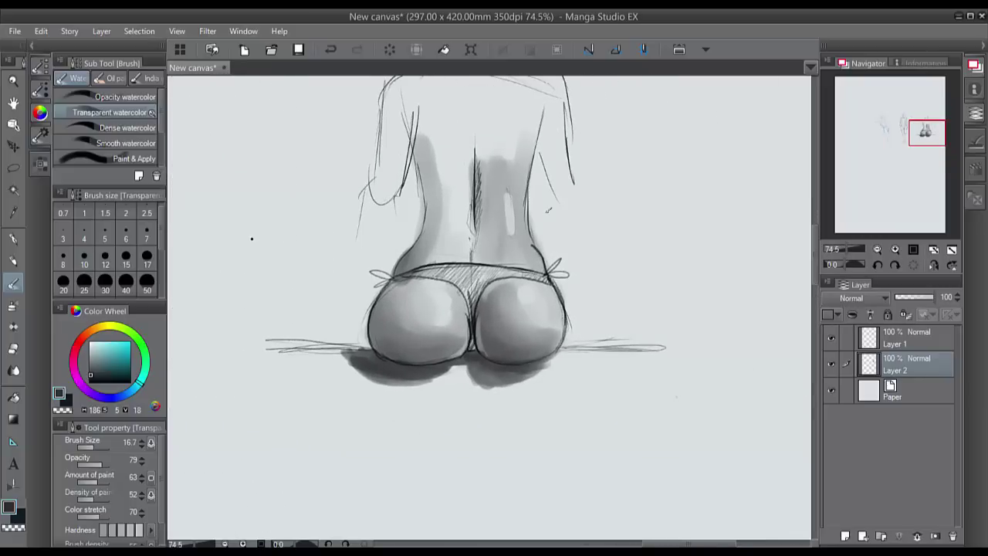
{"action": "key", "text": "p"}
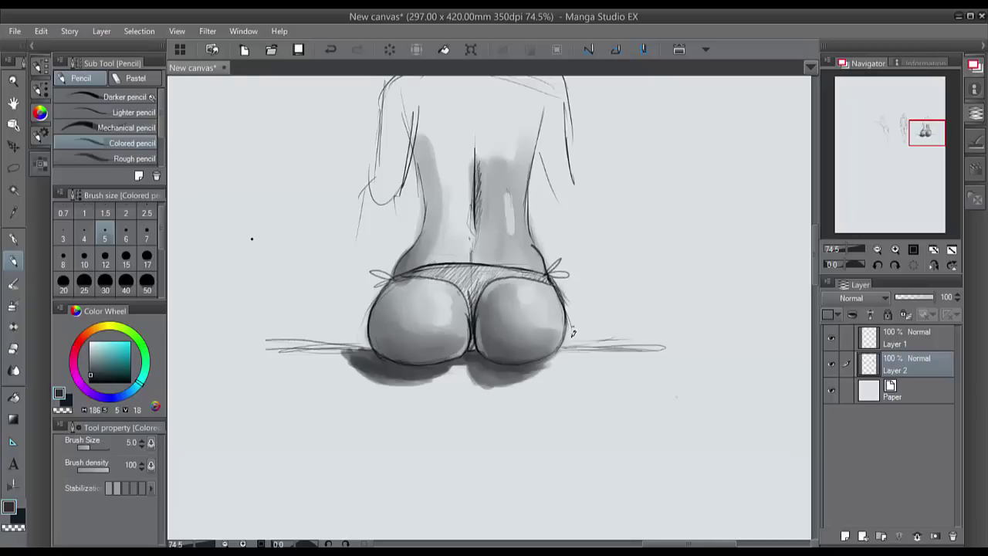
{"action": "left_click_drag", "start_coordinate": [561, 287], "coordinate": [575, 338]}
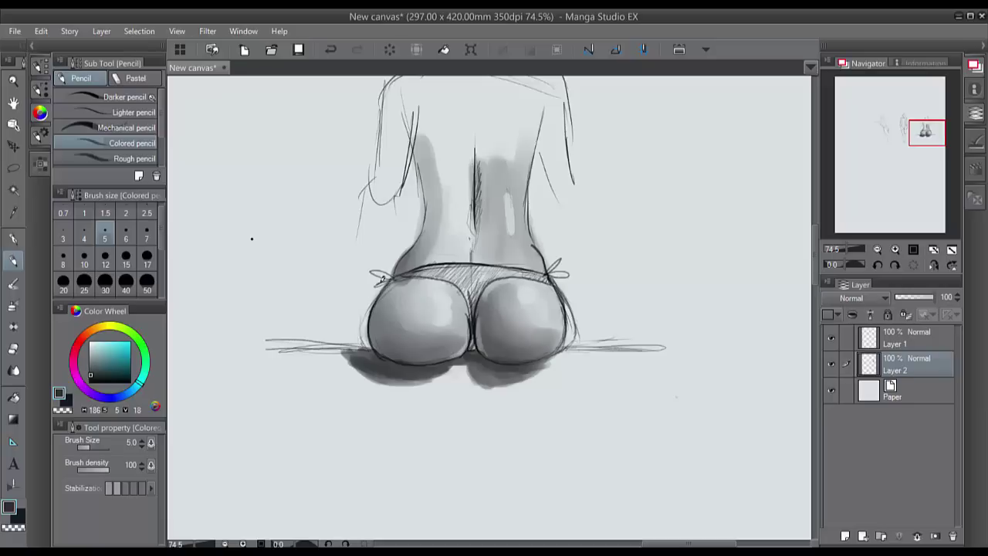
{"action": "left_click_drag", "start_coordinate": [366, 304], "coordinate": [362, 343]}
{"action": "left_click_drag", "start_coordinate": [367, 290], "coordinate": [375, 347]}
- Merge the line art layer into the shading layer and lighten the right buttock's old outer edge with the Soft eraser
{"action": "left_click", "coordinate": [13, 349]}
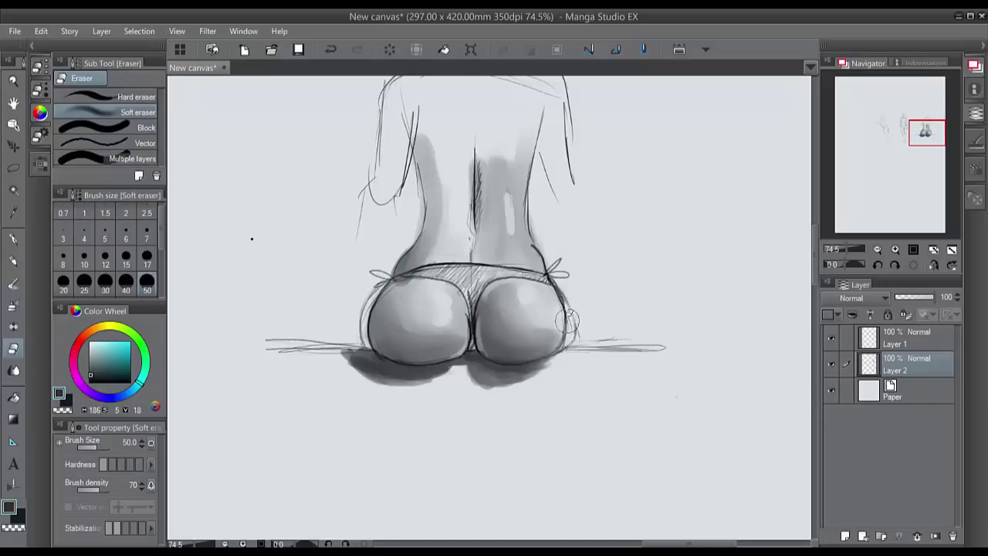
{"action": "left_click", "coordinate": [895, 337]}
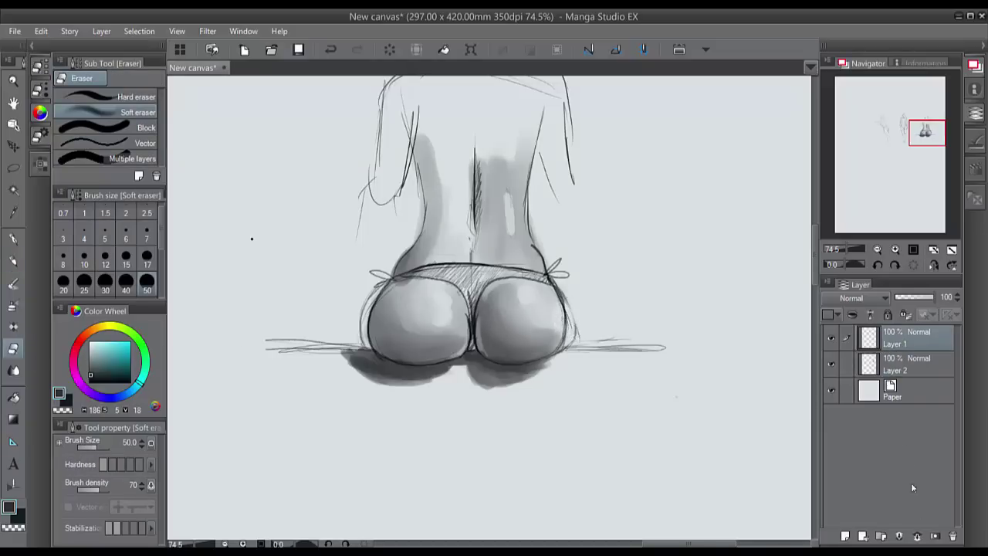
{"action": "left_click", "coordinate": [917, 538]}
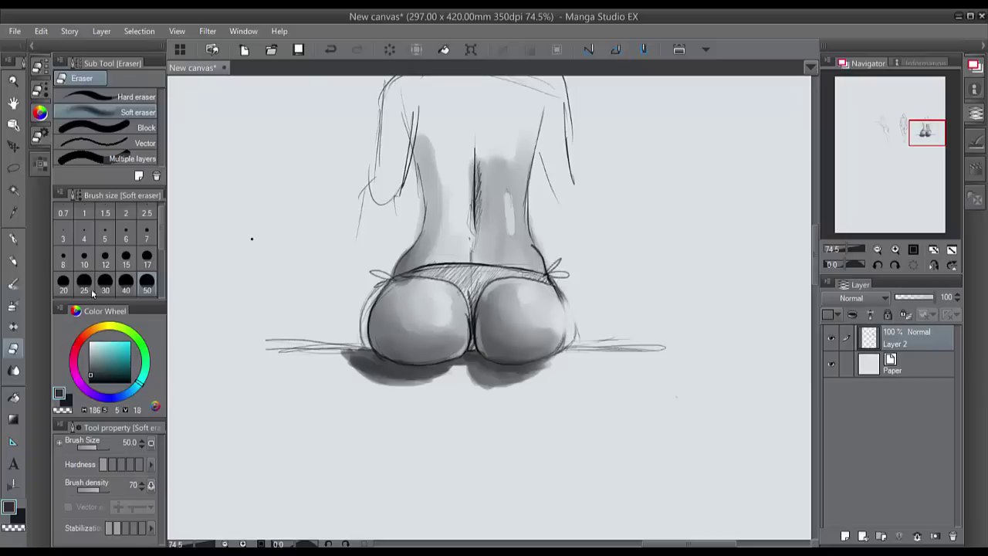
- Redraw the fuller right buttock contour in pencil and blend its shading outward with size 15 Transparent watercolor
{"action": "left_click", "coordinate": [14, 262]}
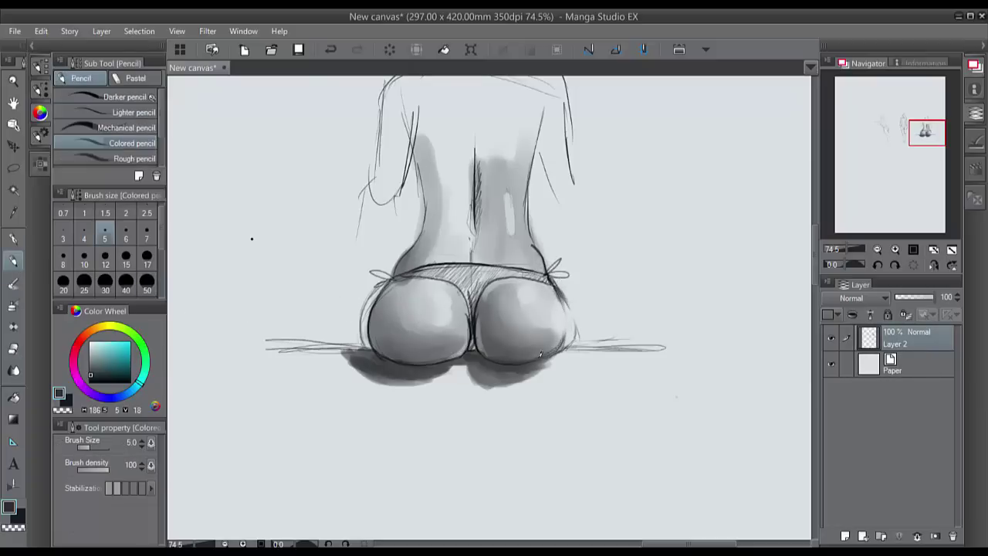
{"action": "left_click_drag", "start_coordinate": [570, 300], "coordinate": [575, 337]}
{"action": "key", "text": "b"}
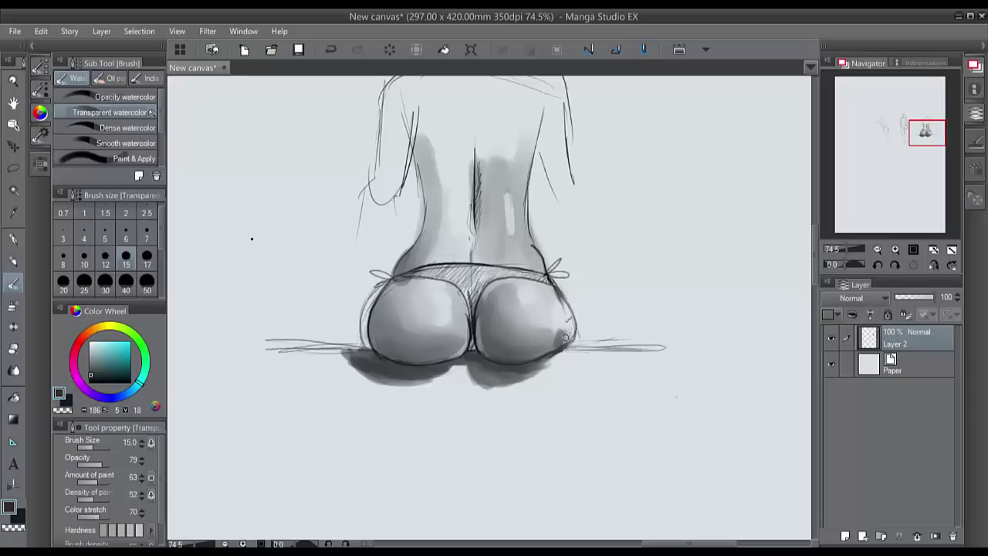
{"action": "left_click_drag", "start_coordinate": [564, 310], "coordinate": [546, 284]}
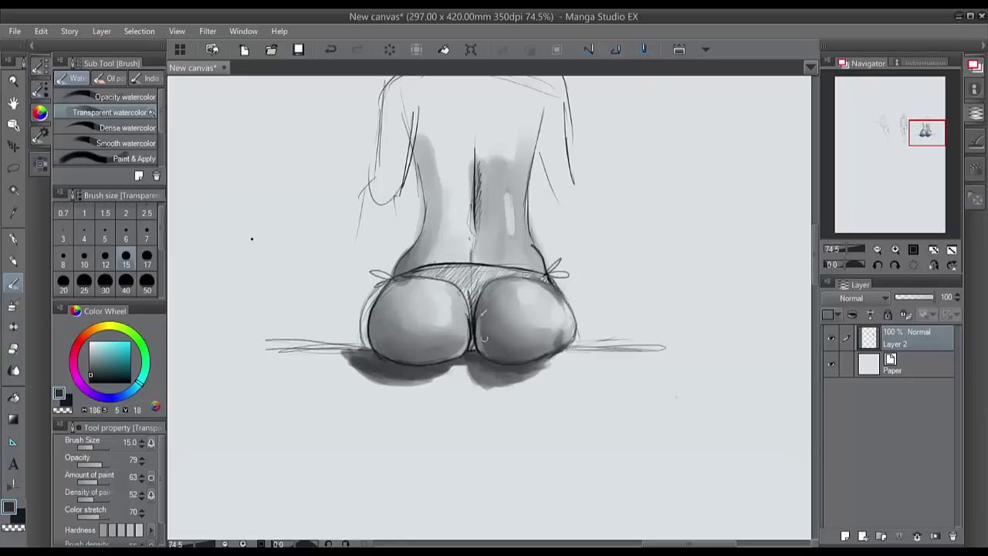
- Draw large loose ellipses around the seated figure and the standing back-view figure
{"action": "scroll", "coordinate": [553, 351], "scroll_direction": "down", "scroll_amount": 5}
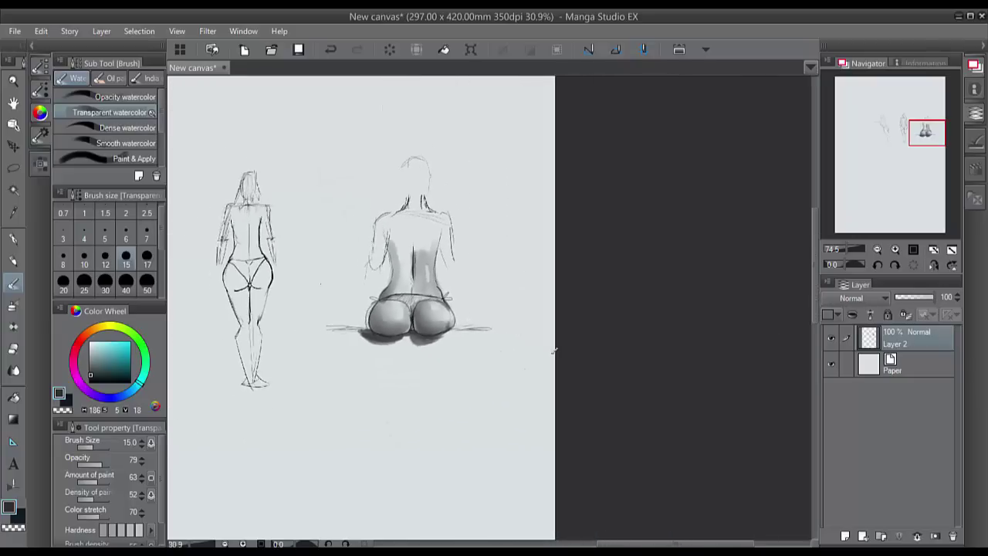
{"action": "scroll", "coordinate": [554, 351], "scroll_direction": "left", "scroll_amount": 2}
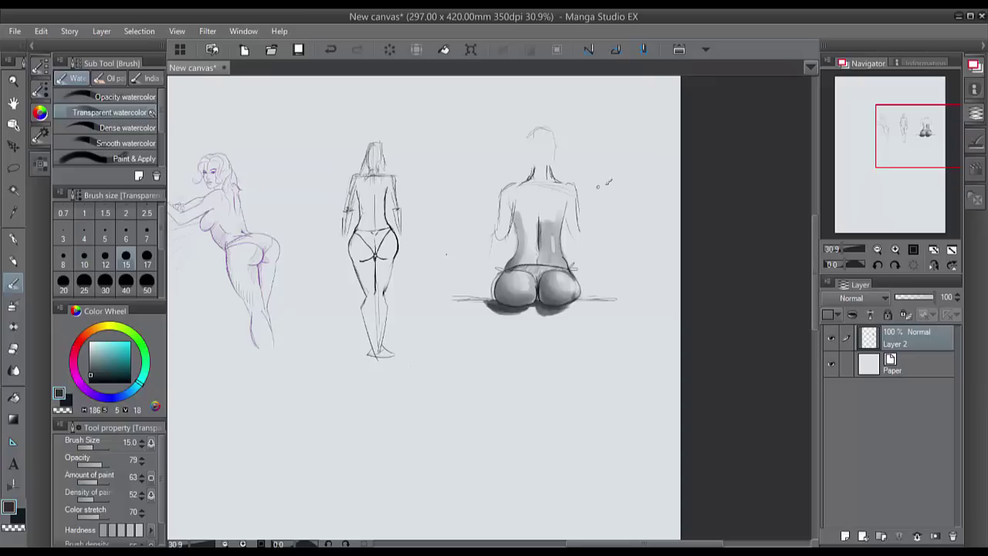
{"action": "left_click_drag", "start_coordinate": [602, 329], "coordinate": [601, 224]}
{"action": "mouse_move", "coordinate": [374, 121]}
{"action": "left_mouse_down"}
{"action": "mouse_move", "coordinate": [322, 241]}
{"action": "mouse_move", "coordinate": [416, 370]}
{"action": "left_mouse_up"}
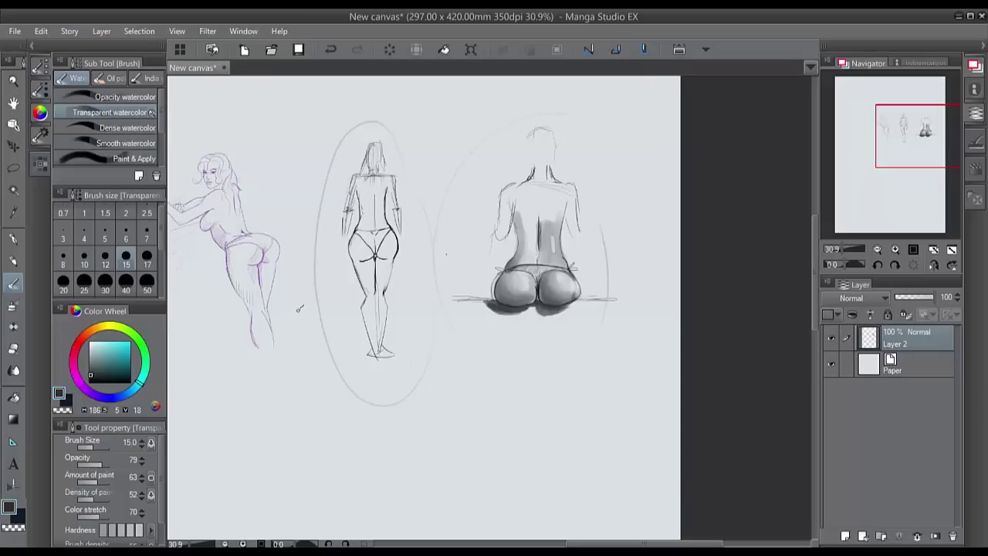
- Sketch a curved spine and a slanted shoulder line below the existing figures with the size 5 Colored pencil
{"action": "scroll", "coordinate": [300, 309], "scroll_direction": "down", "scroll_amount": 5}
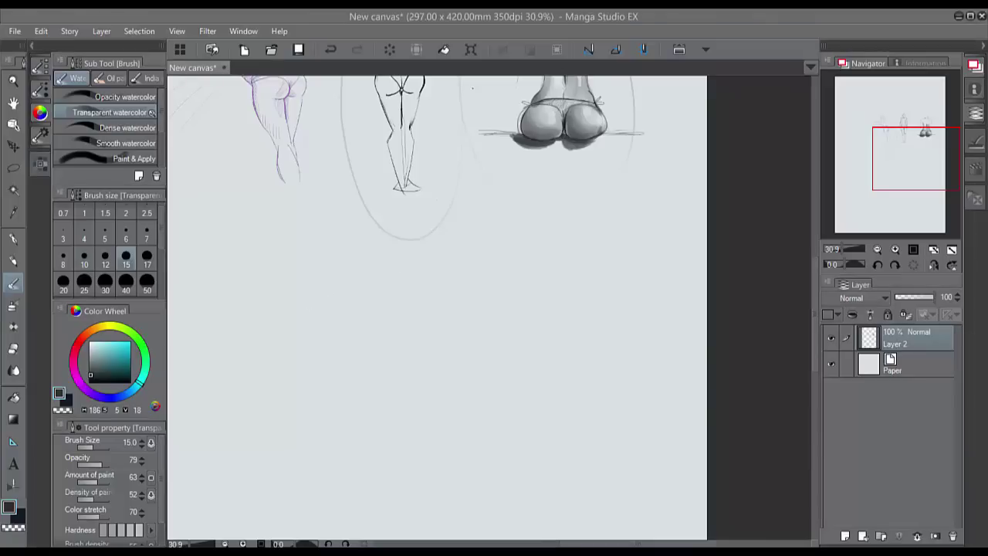
{"action": "left_click", "coordinate": [14, 262]}
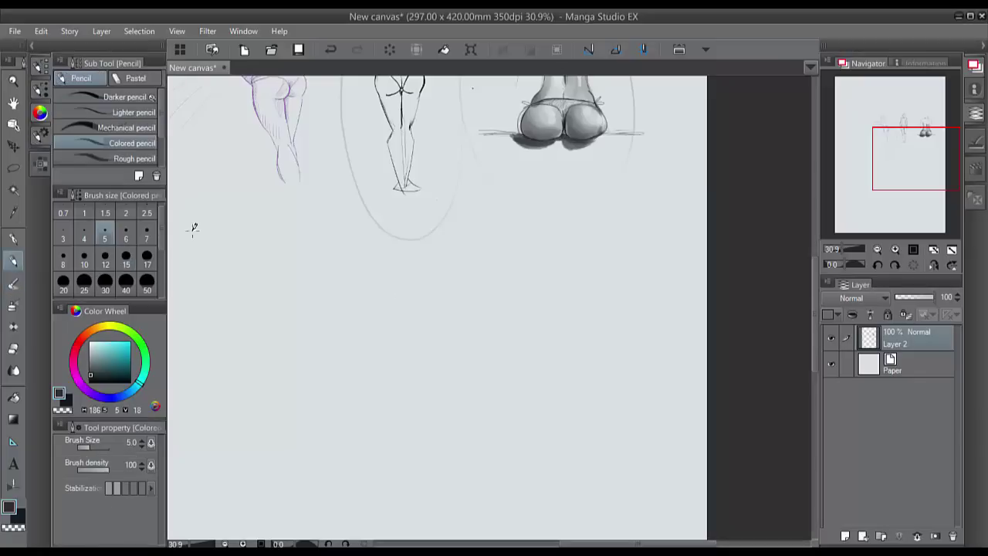
{"action": "scroll", "coordinate": [431, 272], "scroll_direction": "up", "scroll_amount": 3}
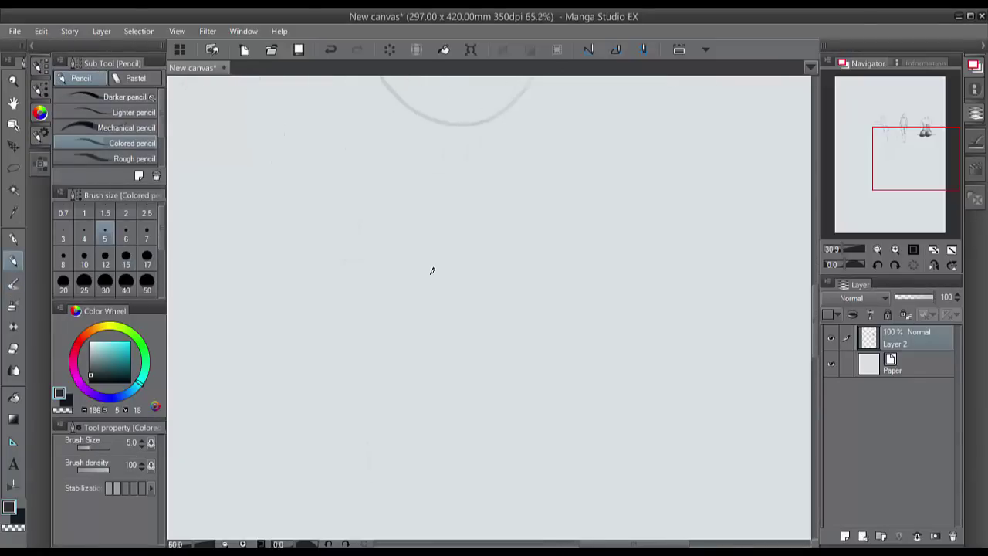
{"action": "scroll", "coordinate": [432, 270], "scroll_direction": "down", "scroll_amount": 1}
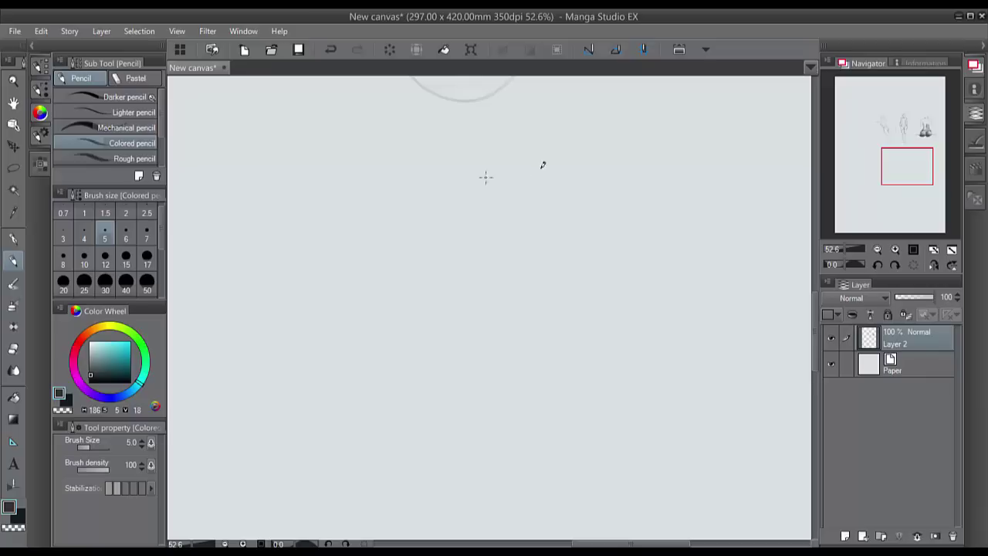
{"action": "left_click_drag", "start_coordinate": [527, 174], "coordinate": [529, 202]}
{"action": "left_click_drag", "start_coordinate": [520, 167], "coordinate": [530, 302]}
{"action": "left_click_drag", "start_coordinate": [530, 216], "coordinate": [530, 297]}
{"action": "mouse_move", "coordinate": [520, 166]}
{"action": "left_mouse_down"}
{"action": "mouse_move", "coordinate": [530, 228]}
{"action": "mouse_move", "coordinate": [532, 214]}
{"action": "left_mouse_up"}
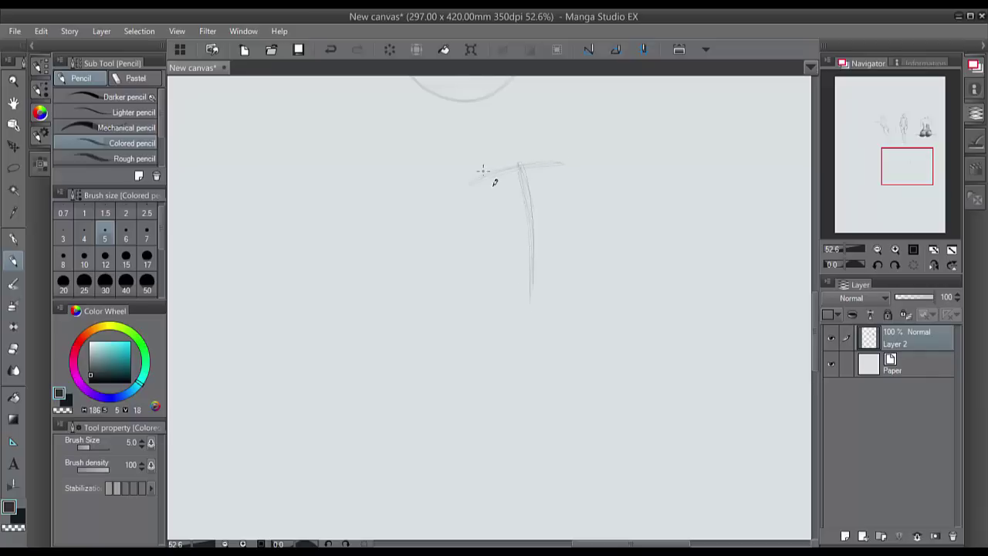
{"action": "mouse_move", "coordinate": [463, 185]}
{"action": "left_mouse_down"}
{"action": "mouse_move", "coordinate": [487, 163]}
{"action": "mouse_move", "coordinate": [488, 196]}
{"action": "mouse_move", "coordinate": [480, 164]}
{"action": "left_mouse_up"}
{"action": "mouse_move", "coordinate": [553, 162]}
{"action": "left_mouse_down"}
{"action": "mouse_move", "coordinate": [527, 173]}
{"action": "mouse_move", "coordinate": [559, 159]}
{"action": "mouse_move", "coordinate": [561, 185]}
{"action": "mouse_move", "coordinate": [551, 155]}
{"action": "mouse_move", "coordinate": [561, 208]}
{"action": "left_mouse_up"}
{"action": "mouse_move", "coordinate": [501, 162]}
{"action": "left_mouse_down"}
{"action": "mouse_move", "coordinate": [514, 187]}
{"action": "mouse_move", "coordinate": [511, 225]}
{"action": "left_mouse_up"}
{"action": "left_click_drag", "start_coordinate": [553, 158], "coordinate": [561, 204]}
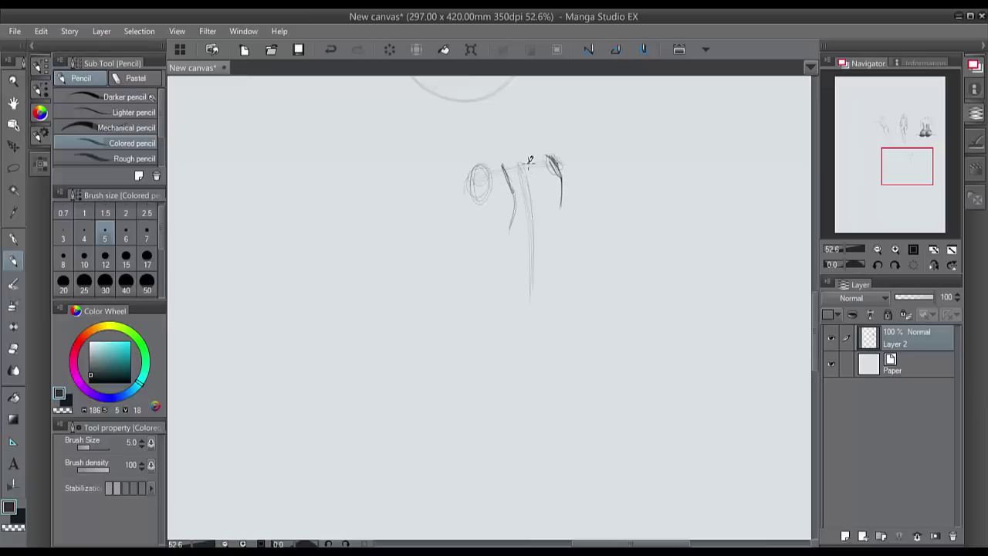
{"action": "left_click_drag", "start_coordinate": [525, 164], "coordinate": [528, 230]}
{"action": "mouse_move", "coordinate": [480, 165]}
{"action": "left_mouse_down"}
{"action": "mouse_move", "coordinate": [476, 198]}
{"action": "mouse_move", "coordinate": [472, 186]}
{"action": "left_mouse_up"}
{"action": "mouse_move", "coordinate": [491, 181]}
{"action": "left_mouse_down"}
{"action": "mouse_move", "coordinate": [493, 233]}
{"action": "mouse_move", "coordinate": [473, 210]}
{"action": "mouse_move", "coordinate": [477, 251]}
{"action": "mouse_move", "coordinate": [492, 231]}
{"action": "mouse_move", "coordinate": [473, 247]}
{"action": "left_mouse_up"}
{"action": "left_click_drag", "start_coordinate": [492, 207], "coordinate": [487, 256]}
{"action": "left_click_drag", "start_coordinate": [488, 169], "coordinate": [472, 203]}
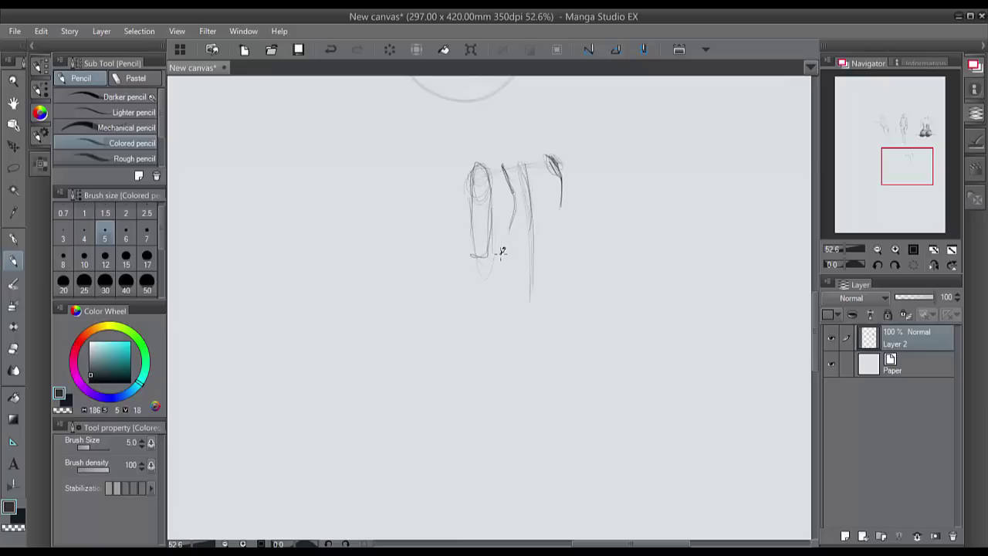
{"action": "left_click_drag", "start_coordinate": [486, 261], "coordinate": [436, 266]}
{"action": "mouse_move", "coordinate": [481, 241]}
{"action": "left_mouse_down"}
{"action": "mouse_move", "coordinate": [405, 255]}
{"action": "mouse_move", "coordinate": [404, 265]}
{"action": "left_mouse_up"}
{"action": "mouse_move", "coordinate": [466, 242]}
{"action": "left_mouse_down"}
{"action": "mouse_move", "coordinate": [408, 251]}
{"action": "mouse_move", "coordinate": [400, 262]}
{"action": "mouse_move", "coordinate": [414, 252]}
{"action": "mouse_move", "coordinate": [379, 252]}
{"action": "mouse_move", "coordinate": [394, 246]}
{"action": "mouse_move", "coordinate": [401, 268]}
{"action": "mouse_move", "coordinate": [356, 258]}
{"action": "left_mouse_up"}
{"action": "left_click_drag", "start_coordinate": [356, 258], "coordinate": [376, 260]}
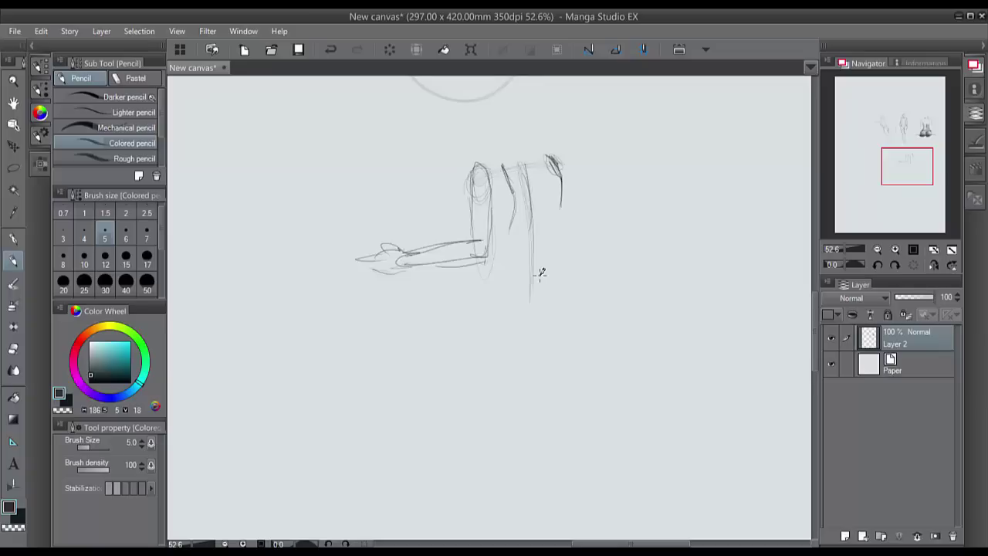
{"action": "mouse_move", "coordinate": [477, 169]}
{"action": "left_mouse_down"}
{"action": "mouse_move", "coordinate": [472, 267]}
{"action": "mouse_move", "coordinate": [489, 249]}
{"action": "mouse_move", "coordinate": [501, 179]}
{"action": "mouse_move", "coordinate": [443, 221]}
{"action": "mouse_move", "coordinate": [395, 235]}
{"action": "mouse_move", "coordinate": [345, 279]}
{"action": "mouse_move", "coordinate": [459, 215]}
{"action": "mouse_move", "coordinate": [417, 285]}
{"action": "mouse_move", "coordinate": [464, 291]}
{"action": "mouse_move", "coordinate": [504, 167]}
{"action": "mouse_move", "coordinate": [496, 232]}
{"action": "mouse_move", "coordinate": [508, 270]}
{"action": "mouse_move", "coordinate": [517, 230]}
{"action": "mouse_move", "coordinate": [530, 239]}
{"action": "mouse_move", "coordinate": [557, 188]}
{"action": "mouse_move", "coordinate": [489, 210]}
{"action": "mouse_move", "coordinate": [440, 193]}
{"action": "left_mouse_up"}
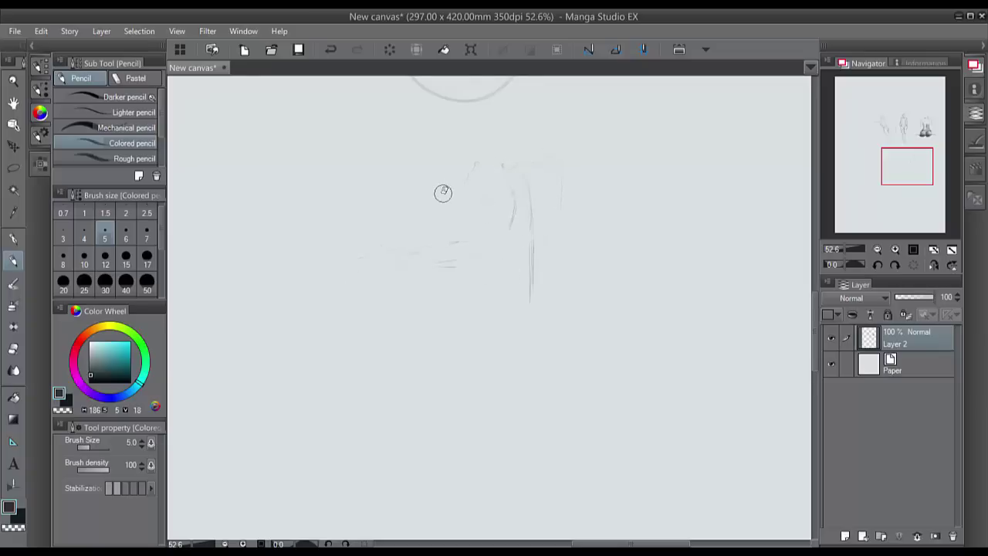
- Rough in an upright rib cage oval and a large hip circle along the spine, joined by curved waist contours
{"action": "mouse_move", "coordinate": [508, 168]}
{"action": "left_mouse_down"}
{"action": "mouse_move", "coordinate": [555, 167]}
{"action": "mouse_move", "coordinate": [509, 169]}
{"action": "mouse_move", "coordinate": [553, 157]}
{"action": "mouse_move", "coordinate": [538, 163]}
{"action": "mouse_move", "coordinate": [536, 229]}
{"action": "mouse_move", "coordinate": [508, 200]}
{"action": "mouse_move", "coordinate": [526, 159]}
{"action": "mouse_move", "coordinate": [557, 181]}
{"action": "mouse_move", "coordinate": [564, 230]}
{"action": "left_mouse_up"}
{"action": "mouse_move", "coordinate": [517, 325]}
{"action": "left_mouse_down"}
{"action": "mouse_move", "coordinate": [526, 263]}
{"action": "mouse_move", "coordinate": [580, 283]}
{"action": "mouse_move", "coordinate": [539, 346]}
{"action": "mouse_move", "coordinate": [487, 311]}
{"action": "left_mouse_up"}
{"action": "mouse_move", "coordinate": [514, 240]}
{"action": "left_mouse_down"}
{"action": "mouse_move", "coordinate": [518, 258]}
{"action": "mouse_move", "coordinate": [499, 276]}
{"action": "mouse_move", "coordinate": [513, 256]}
{"action": "mouse_move", "coordinate": [572, 272]}
{"action": "mouse_move", "coordinate": [560, 227]}
{"action": "left_mouse_up"}
{"action": "left_click_drag", "start_coordinate": [502, 274], "coordinate": [507, 218]}
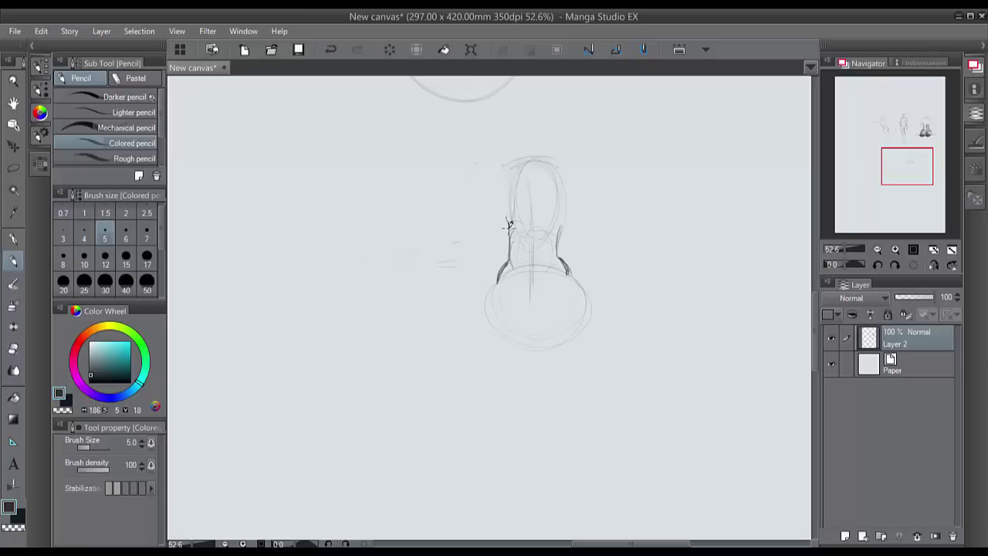
- Draw the breast in profile and the near arm bent at the elbow with a pointing hand
{"action": "left_click_drag", "start_coordinate": [510, 224], "coordinate": [492, 227]}
{"action": "mouse_move", "coordinate": [502, 181]}
{"action": "left_mouse_down"}
{"action": "mouse_move", "coordinate": [486, 202]}
{"action": "mouse_move", "coordinate": [490, 222]}
{"action": "mouse_move", "coordinate": [507, 221]}
{"action": "left_mouse_up"}
{"action": "mouse_move", "coordinate": [500, 187]}
{"action": "left_mouse_down"}
{"action": "mouse_move", "coordinate": [507, 177]}
{"action": "mouse_move", "coordinate": [520, 184]}
{"action": "left_mouse_up"}
{"action": "mouse_move", "coordinate": [532, 157]}
{"action": "left_mouse_down"}
{"action": "mouse_move", "coordinate": [518, 161]}
{"action": "mouse_move", "coordinate": [517, 186]}
{"action": "left_mouse_up"}
{"action": "mouse_move", "coordinate": [534, 153]}
{"action": "left_mouse_down"}
{"action": "mouse_move", "coordinate": [519, 183]}
{"action": "mouse_move", "coordinate": [522, 231]}
{"action": "left_mouse_up"}
{"action": "mouse_move", "coordinate": [534, 174]}
{"action": "left_mouse_down"}
{"action": "mouse_move", "coordinate": [543, 240]}
{"action": "mouse_move", "coordinate": [520, 234]}
{"action": "mouse_move", "coordinate": [479, 251]}
{"action": "left_mouse_up"}
{"action": "mouse_move", "coordinate": [533, 233]}
{"action": "left_mouse_down"}
{"action": "mouse_move", "coordinate": [501, 238]}
{"action": "mouse_move", "coordinate": [514, 249]}
{"action": "mouse_move", "coordinate": [448, 242]}
{"action": "mouse_move", "coordinate": [471, 244]}
{"action": "left_mouse_up"}
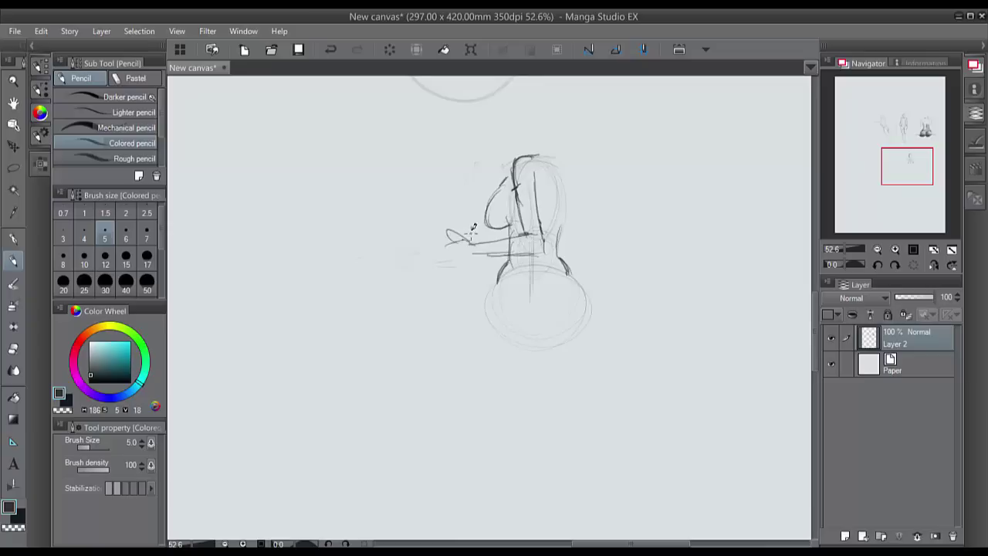
{"action": "key", "text": "ctrl+z"}
{"action": "mouse_move", "coordinate": [468, 243]}
{"action": "left_mouse_down"}
{"action": "mouse_move", "coordinate": [450, 225]}
{"action": "mouse_move", "coordinate": [475, 251]}
{"action": "mouse_move", "coordinate": [444, 253]}
{"action": "left_mouse_up"}
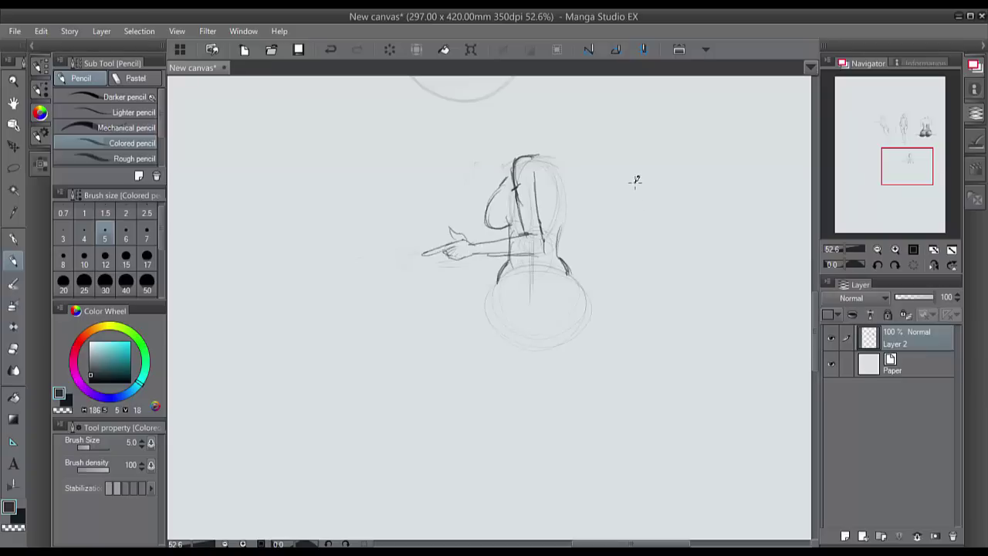
- Sketch the head oval, neck and shoulder blade, extend the back contour, and add the far arm hanging down
{"action": "left_click_drag", "start_coordinate": [504, 183], "coordinate": [526, 155]}
{"action": "left_click", "coordinate": [504, 112]}
{"action": "left_click_drag", "start_coordinate": [504, 124], "coordinate": [506, 151]}
{"action": "mouse_move", "coordinate": [543, 125]}
{"action": "left_mouse_down"}
{"action": "mouse_move", "coordinate": [557, 158]}
{"action": "mouse_move", "coordinate": [551, 150]}
{"action": "mouse_move", "coordinate": [547, 209]}
{"action": "left_mouse_up"}
{"action": "left_click_drag", "start_coordinate": [553, 166], "coordinate": [557, 190]}
{"action": "left_click_drag", "start_coordinate": [531, 293], "coordinate": [555, 156]}
{"action": "mouse_move", "coordinate": [560, 244]}
{"action": "left_mouse_down"}
{"action": "mouse_move", "coordinate": [560, 165]}
{"action": "mouse_move", "coordinate": [570, 179]}
{"action": "mouse_move", "coordinate": [561, 159]}
{"action": "mouse_move", "coordinate": [583, 223]}
{"action": "left_mouse_up"}
{"action": "left_click_drag", "start_coordinate": [572, 189], "coordinate": [601, 293]}
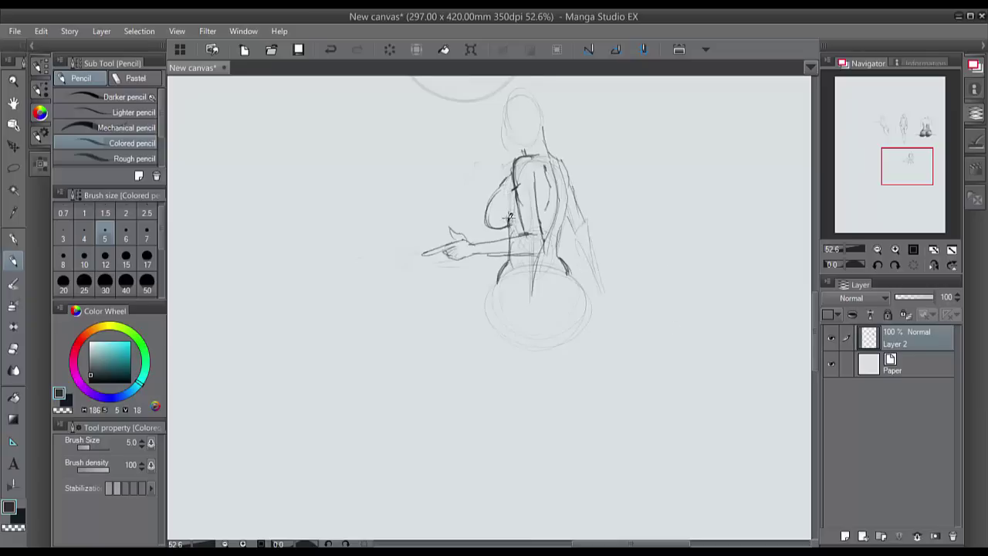
- Hatch the breast with shading and darken the front torso, bent elbow and right waist contours
{"action": "mouse_move", "coordinate": [509, 226]}
{"action": "left_mouse_down"}
{"action": "mouse_move", "coordinate": [486, 224]}
{"action": "mouse_move", "coordinate": [499, 183]}
{"action": "left_mouse_up"}
{"action": "mouse_move", "coordinate": [492, 202]}
{"action": "left_mouse_down"}
{"action": "mouse_move", "coordinate": [505, 224]}
{"action": "mouse_move", "coordinate": [514, 208]}
{"action": "left_mouse_up"}
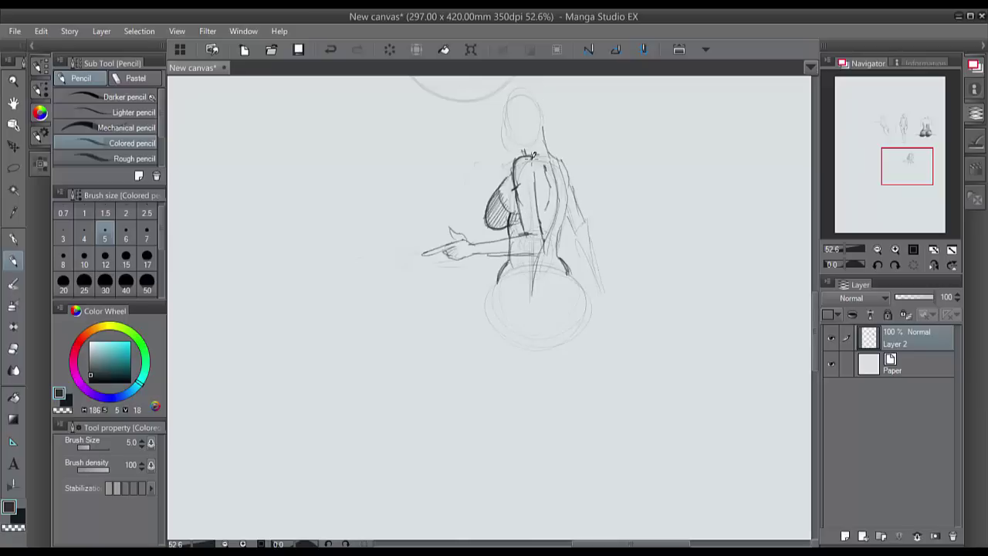
{"action": "mouse_move", "coordinate": [543, 226]}
{"action": "left_mouse_down"}
{"action": "mouse_move", "coordinate": [540, 255]}
{"action": "mouse_move", "coordinate": [483, 251]}
{"action": "left_mouse_up"}
{"action": "left_click_drag", "start_coordinate": [565, 259], "coordinate": [571, 273]}
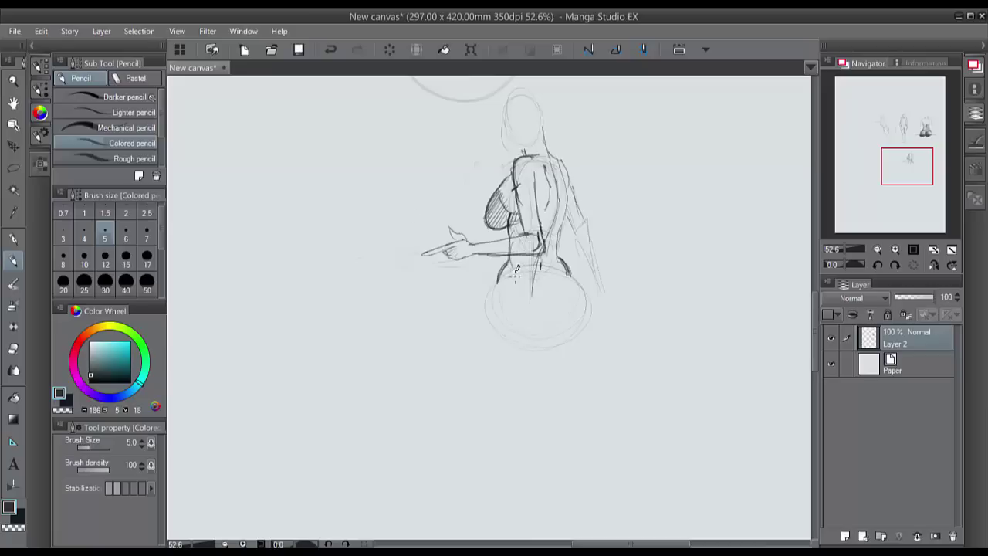
- Divide the hip circle into two rounded buttocks and darken their outlines and the central cleft
{"action": "left_click_drag", "start_coordinate": [511, 271], "coordinate": [498, 280]}
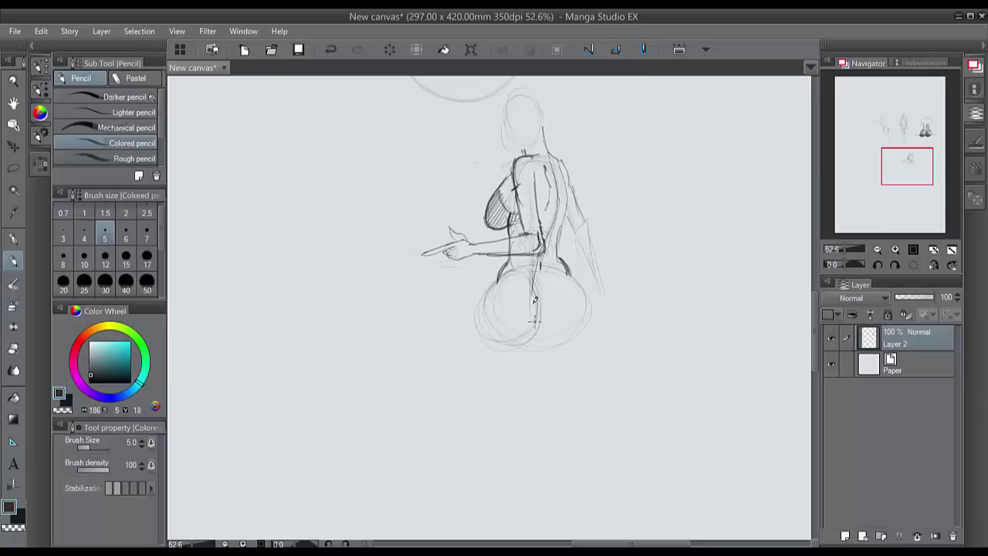
{"action": "mouse_move", "coordinate": [539, 310]}
{"action": "left_mouse_down"}
{"action": "mouse_move", "coordinate": [484, 319]}
{"action": "mouse_move", "coordinate": [502, 279]}
{"action": "left_mouse_up"}
{"action": "left_click_drag", "start_coordinate": [503, 278], "coordinate": [480, 316]}
{"action": "mouse_move", "coordinate": [504, 277]}
{"action": "left_mouse_down"}
{"action": "mouse_move", "coordinate": [491, 289]}
{"action": "mouse_move", "coordinate": [539, 328]}
{"action": "left_mouse_up"}
{"action": "mouse_move", "coordinate": [544, 284]}
{"action": "left_mouse_down"}
{"action": "mouse_move", "coordinate": [540, 324]}
{"action": "mouse_move", "coordinate": [479, 332]}
{"action": "mouse_move", "coordinate": [494, 283]}
{"action": "mouse_move", "coordinate": [537, 305]}
{"action": "mouse_move", "coordinate": [549, 336]}
{"action": "mouse_move", "coordinate": [572, 331]}
{"action": "mouse_move", "coordinate": [568, 270]}
{"action": "mouse_move", "coordinate": [574, 339]}
{"action": "mouse_move", "coordinate": [586, 292]}
{"action": "mouse_move", "coordinate": [589, 311]}
{"action": "mouse_move", "coordinate": [540, 343]}
{"action": "mouse_move", "coordinate": [572, 271]}
{"action": "mouse_move", "coordinate": [542, 346]}
{"action": "left_mouse_up"}
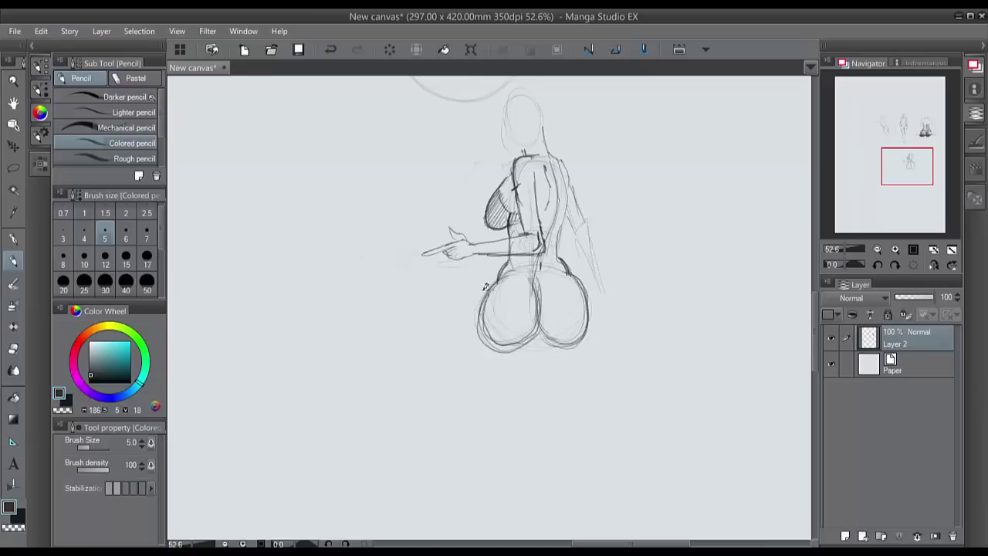
- Sketch the left leg folded in a squat with thigh, knee and calf, and erase its first foot
{"action": "mouse_move", "coordinate": [485, 292]}
{"action": "left_mouse_down"}
{"action": "mouse_move", "coordinate": [415, 283]}
{"action": "mouse_move", "coordinate": [375, 304]}
{"action": "mouse_move", "coordinate": [368, 294]}
{"action": "mouse_move", "coordinate": [375, 333]}
{"action": "mouse_move", "coordinate": [403, 316]}
{"action": "left_mouse_up"}
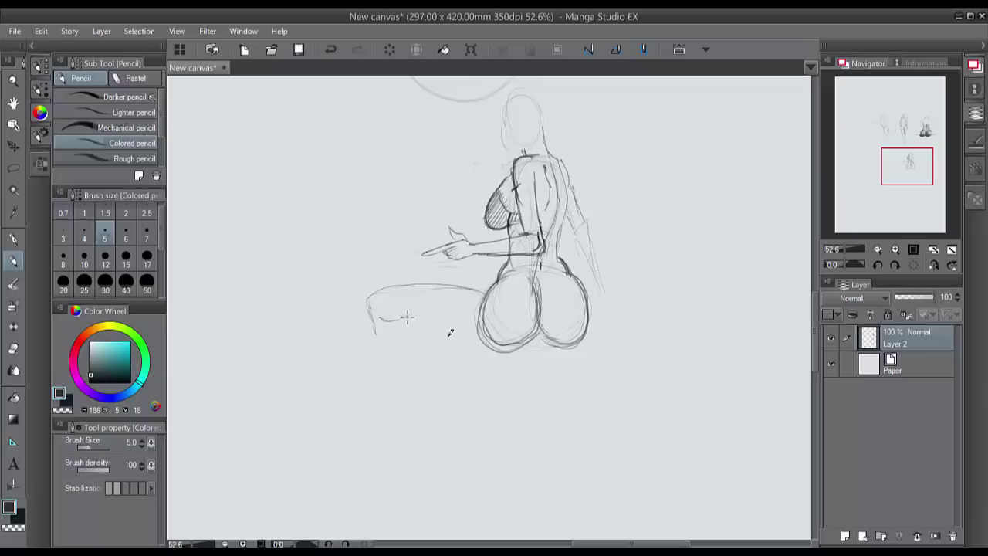
{"action": "mouse_move", "coordinate": [498, 341]}
{"action": "left_mouse_down"}
{"action": "mouse_move", "coordinate": [459, 325]}
{"action": "mouse_move", "coordinate": [534, 330]}
{"action": "mouse_move", "coordinate": [512, 347]}
{"action": "mouse_move", "coordinate": [402, 310]}
{"action": "mouse_move", "coordinate": [420, 322]}
{"action": "mouse_move", "coordinate": [403, 333]}
{"action": "mouse_move", "coordinate": [376, 311]}
{"action": "mouse_move", "coordinate": [399, 345]}
{"action": "mouse_move", "coordinate": [458, 360]}
{"action": "mouse_move", "coordinate": [439, 338]}
{"action": "mouse_move", "coordinate": [456, 345]}
{"action": "mouse_move", "coordinate": [449, 335]}
{"action": "mouse_move", "coordinate": [475, 349]}
{"action": "mouse_move", "coordinate": [484, 373]}
{"action": "mouse_move", "coordinate": [438, 353]}
{"action": "mouse_move", "coordinate": [470, 369]}
{"action": "mouse_move", "coordinate": [479, 363]}
{"action": "mouse_move", "coordinate": [457, 368]}
{"action": "mouse_move", "coordinate": [472, 393]}
{"action": "mouse_move", "coordinate": [483, 355]}
{"action": "mouse_move", "coordinate": [515, 370]}
{"action": "left_mouse_up"}
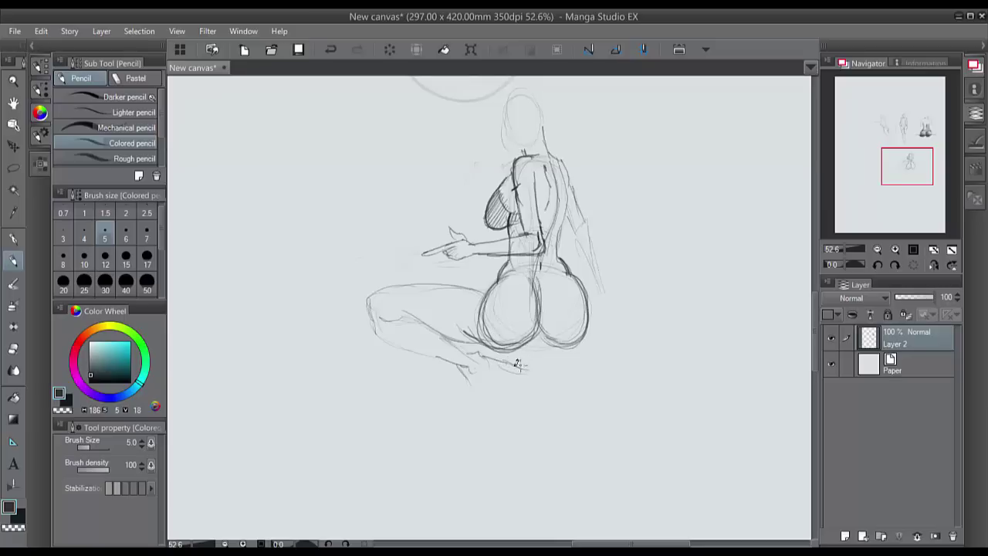
{"action": "mouse_move", "coordinate": [467, 355]}
{"action": "left_mouse_down"}
{"action": "mouse_move", "coordinate": [530, 367]}
{"action": "mouse_move", "coordinate": [502, 372]}
{"action": "mouse_move", "coordinate": [494, 362]}
{"action": "mouse_move", "coordinate": [491, 402]}
{"action": "mouse_move", "coordinate": [466, 379]}
{"action": "mouse_move", "coordinate": [472, 413]}
{"action": "mouse_move", "coordinate": [499, 394]}
{"action": "mouse_move", "coordinate": [479, 417]}
{"action": "mouse_move", "coordinate": [472, 383]}
{"action": "mouse_move", "coordinate": [467, 411]}
{"action": "mouse_move", "coordinate": [484, 408]}
{"action": "mouse_move", "coordinate": [475, 396]}
{"action": "mouse_move", "coordinate": [481, 412]}
{"action": "mouse_move", "coordinate": [495, 386]}
{"action": "mouse_move", "coordinate": [488, 398]}
{"action": "mouse_move", "coordinate": [490, 369]}
{"action": "mouse_move", "coordinate": [497, 383]}
{"action": "mouse_move", "coordinate": [491, 370]}
{"action": "mouse_move", "coordinate": [503, 367]}
{"action": "mouse_move", "coordinate": [483, 361]}
{"action": "mouse_move", "coordinate": [499, 387]}
{"action": "mouse_move", "coordinate": [502, 371]}
{"action": "mouse_move", "coordinate": [495, 413]}
{"action": "mouse_move", "coordinate": [494, 403]}
{"action": "mouse_move", "coordinate": [466, 421]}
{"action": "left_mouse_up"}
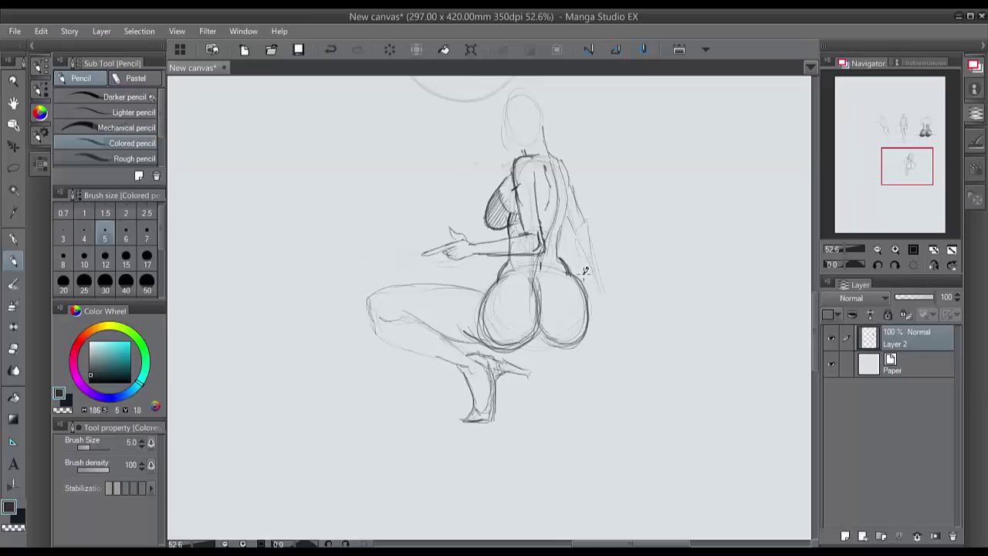
{"action": "mouse_move", "coordinate": [524, 372]}
{"action": "left_mouse_down"}
{"action": "mouse_move", "coordinate": [480, 363]}
{"action": "mouse_move", "coordinate": [475, 387]}
{"action": "mouse_move", "coordinate": [472, 370]}
{"action": "mouse_move", "coordinate": [492, 414]}
{"action": "mouse_move", "coordinate": [531, 370]}
{"action": "mouse_move", "coordinate": [456, 393]}
{"action": "left_mouse_up"}
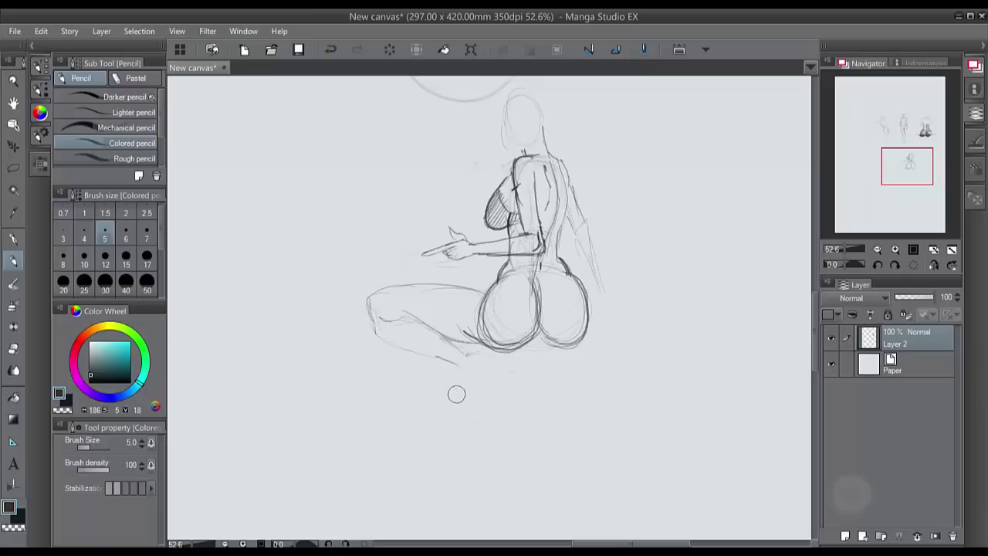
- Extend the left calf to the ankle and draw a foot in a high-heeled shoe with a hatched sole
{"action": "mouse_move", "coordinate": [460, 342]}
{"action": "left_mouse_down"}
{"action": "mouse_move", "coordinate": [489, 373]}
{"action": "mouse_move", "coordinate": [460, 362]}
{"action": "mouse_move", "coordinate": [487, 372]}
{"action": "mouse_move", "coordinate": [483, 362]}
{"action": "mouse_move", "coordinate": [465, 363]}
{"action": "mouse_move", "coordinate": [468, 371]}
{"action": "mouse_move", "coordinate": [426, 355]}
{"action": "mouse_move", "coordinate": [470, 373]}
{"action": "left_mouse_up"}
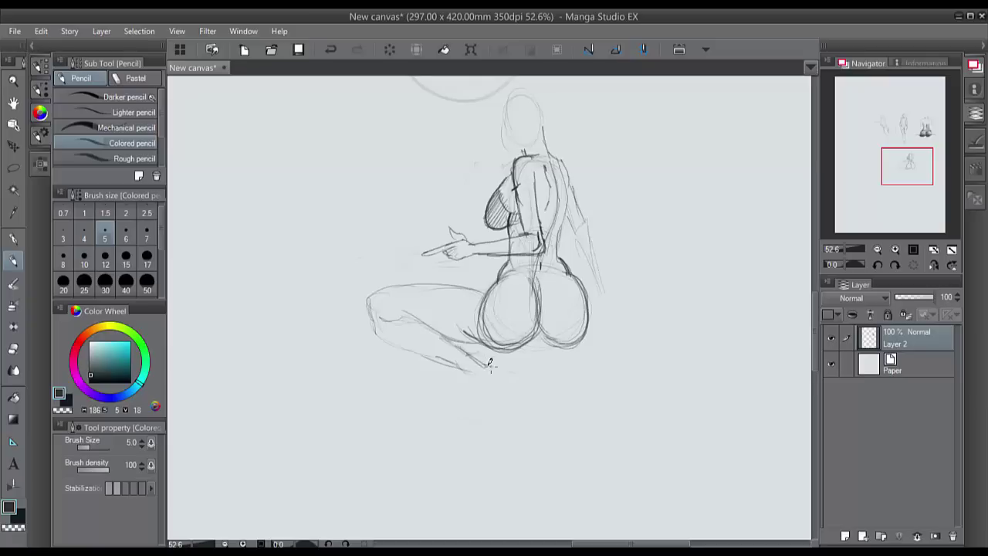
{"action": "mouse_move", "coordinate": [467, 374]}
{"action": "left_mouse_down"}
{"action": "mouse_move", "coordinate": [496, 362]}
{"action": "mouse_move", "coordinate": [486, 365]}
{"action": "mouse_move", "coordinate": [515, 379]}
{"action": "mouse_move", "coordinate": [501, 370]}
{"action": "mouse_move", "coordinate": [509, 388]}
{"action": "mouse_move", "coordinate": [487, 387]}
{"action": "mouse_move", "coordinate": [513, 383]}
{"action": "mouse_move", "coordinate": [504, 372]}
{"action": "mouse_move", "coordinate": [507, 397]}
{"action": "mouse_move", "coordinate": [483, 389]}
{"action": "mouse_move", "coordinate": [509, 378]}
{"action": "mouse_move", "coordinate": [504, 371]}
{"action": "mouse_move", "coordinate": [527, 404]}
{"action": "mouse_move", "coordinate": [509, 399]}
{"action": "mouse_move", "coordinate": [526, 396]}
{"action": "mouse_move", "coordinate": [533, 408]}
{"action": "mouse_move", "coordinate": [523, 408]}
{"action": "mouse_move", "coordinate": [538, 412]}
{"action": "mouse_move", "coordinate": [491, 387]}
{"action": "mouse_move", "coordinate": [515, 406]}
{"action": "mouse_move", "coordinate": [498, 416]}
{"action": "mouse_move", "coordinate": [480, 401]}
{"action": "mouse_move", "coordinate": [465, 425]}
{"action": "mouse_move", "coordinate": [503, 408]}
{"action": "mouse_move", "coordinate": [498, 429]}
{"action": "mouse_move", "coordinate": [474, 426]}
{"action": "mouse_move", "coordinate": [500, 428]}
{"action": "mouse_move", "coordinate": [464, 430]}
{"action": "left_mouse_up"}
{"action": "left_click_drag", "start_coordinate": [479, 396], "coordinate": [475, 411]}
{"action": "mouse_move", "coordinate": [467, 372]}
{"action": "left_mouse_down"}
{"action": "mouse_move", "coordinate": [473, 408]}
{"action": "mouse_move", "coordinate": [517, 409]}
{"action": "mouse_move", "coordinate": [483, 390]}
{"action": "mouse_move", "coordinate": [500, 364]}
{"action": "mouse_move", "coordinate": [475, 381]}
{"action": "mouse_move", "coordinate": [497, 386]}
{"action": "mouse_move", "coordinate": [478, 421]}
{"action": "mouse_move", "coordinate": [501, 406]}
{"action": "mouse_move", "coordinate": [478, 392]}
{"action": "left_mouse_up"}
{"action": "left_click_drag", "start_coordinate": [538, 415], "coordinate": [515, 396]}
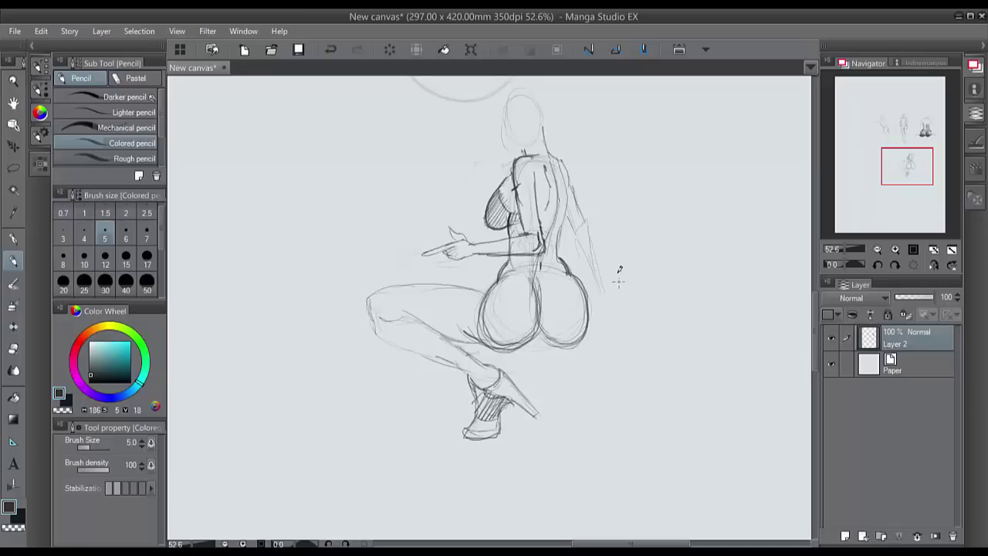
{"action": "left_click_drag", "start_coordinate": [506, 431], "coordinate": [465, 439]}
- Draw the right leg's bent thigh, knee and calf, and reinforce the right buttock's lower contour
{"action": "mouse_move", "coordinate": [652, 287]}
{"action": "left_mouse_down"}
{"action": "mouse_move", "coordinate": [604, 291]}
{"action": "mouse_move", "coordinate": [666, 296]}
{"action": "mouse_move", "coordinate": [644, 287]}
{"action": "mouse_move", "coordinate": [653, 287]}
{"action": "mouse_move", "coordinate": [667, 307]}
{"action": "mouse_move", "coordinate": [646, 341]}
{"action": "mouse_move", "coordinate": [665, 297]}
{"action": "mouse_move", "coordinate": [648, 339]}
{"action": "mouse_move", "coordinate": [629, 347]}
{"action": "mouse_move", "coordinate": [651, 327]}
{"action": "mouse_move", "coordinate": [585, 363]}
{"action": "left_mouse_up"}
{"action": "left_click_drag", "start_coordinate": [638, 345], "coordinate": [581, 366]}
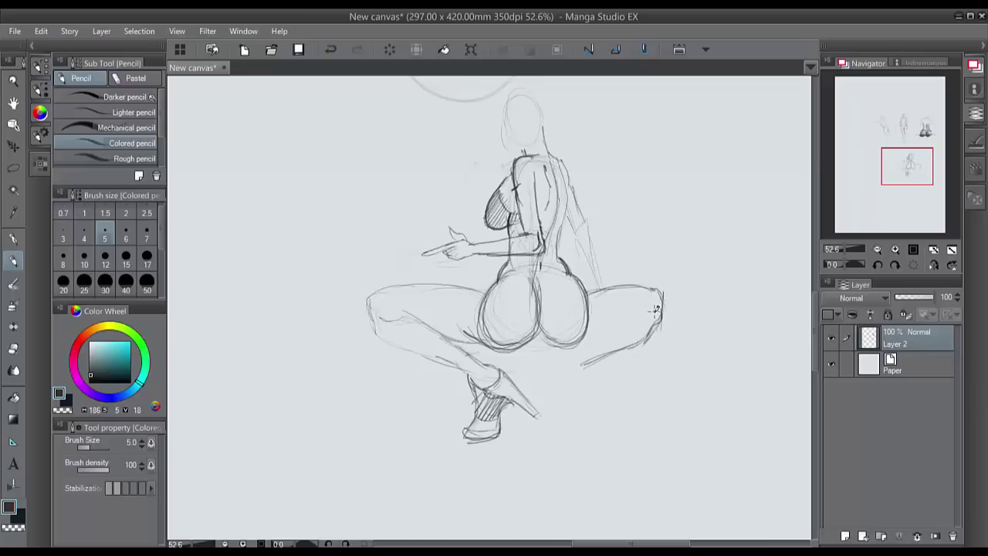
{"action": "left_click_drag", "start_coordinate": [647, 310], "coordinate": [627, 317]}
{"action": "mouse_move", "coordinate": [587, 311]}
{"action": "left_mouse_down"}
{"action": "mouse_move", "coordinate": [576, 341]}
{"action": "mouse_move", "coordinate": [541, 330]}
{"action": "mouse_move", "coordinate": [587, 332]}
{"action": "mouse_move", "coordinate": [541, 332]}
{"action": "left_mouse_up"}
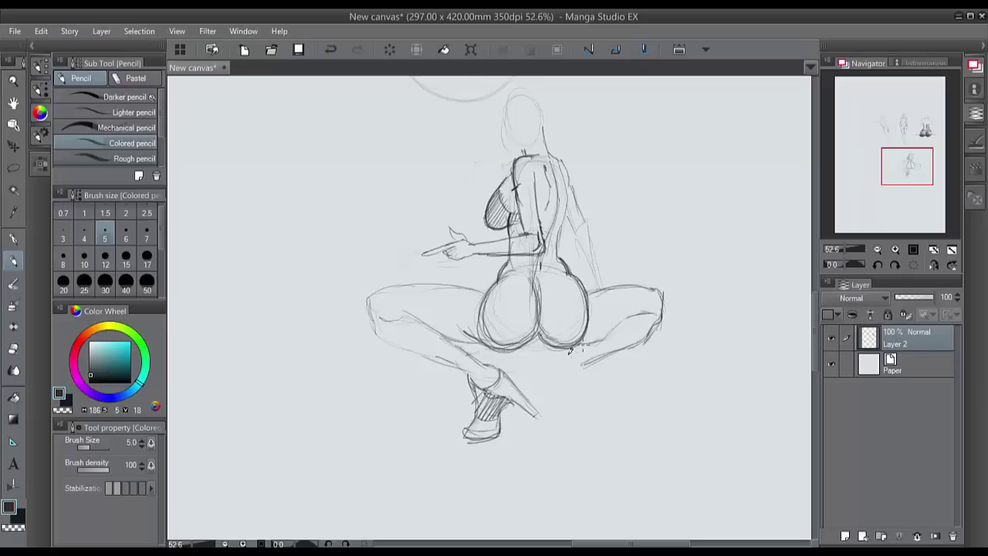
- Draw the right ankle and foot below the calf with a flat toe edge
{"action": "left_click_drag", "start_coordinate": [595, 362], "coordinate": [602, 403]}
{"action": "mouse_move", "coordinate": [561, 361]}
{"action": "left_mouse_down"}
{"action": "mouse_move", "coordinate": [603, 400]}
{"action": "mouse_move", "coordinate": [581, 405]}
{"action": "mouse_move", "coordinate": [566, 389]}
{"action": "mouse_move", "coordinate": [569, 418]}
{"action": "left_mouse_up"}
{"action": "left_click_drag", "start_coordinate": [595, 359], "coordinate": [601, 407]}
{"action": "left_click_drag", "start_coordinate": [556, 364], "coordinate": [570, 416]}
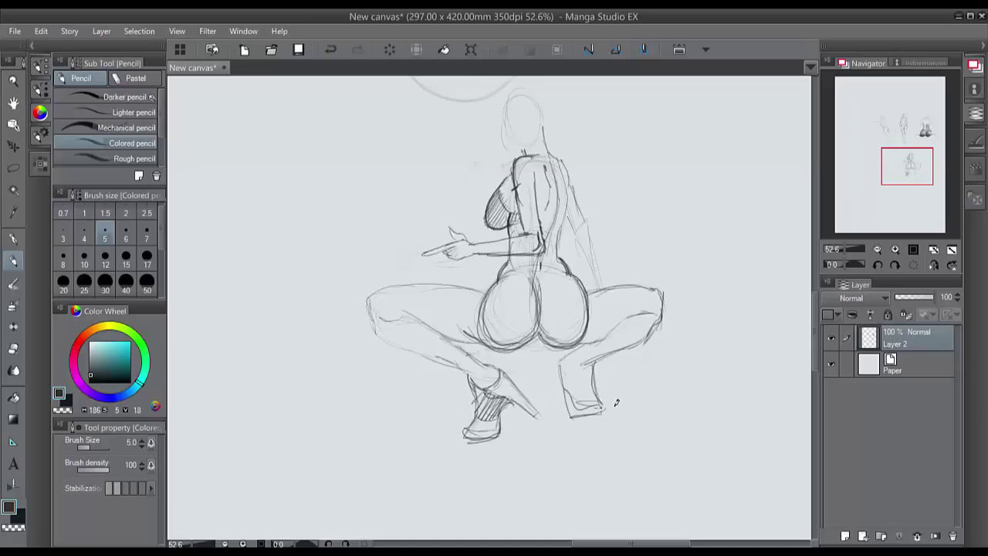
{"action": "mouse_move", "coordinate": [563, 373]}
{"action": "left_mouse_down"}
{"action": "mouse_move", "coordinate": [574, 416]}
{"action": "mouse_move", "coordinate": [596, 392]}
{"action": "left_mouse_up"}
{"action": "mouse_move", "coordinate": [513, 378]}
{"action": "left_mouse_down"}
{"action": "mouse_move", "coordinate": [482, 377]}
{"action": "mouse_move", "coordinate": [518, 391]}
{"action": "mouse_move", "coordinate": [474, 373]}
{"action": "mouse_move", "coordinate": [499, 385]}
{"action": "left_mouse_up"}
{"action": "left_click_drag", "start_coordinate": [488, 441], "coordinate": [499, 367]}
{"action": "key", "text": "ctrl+z"}
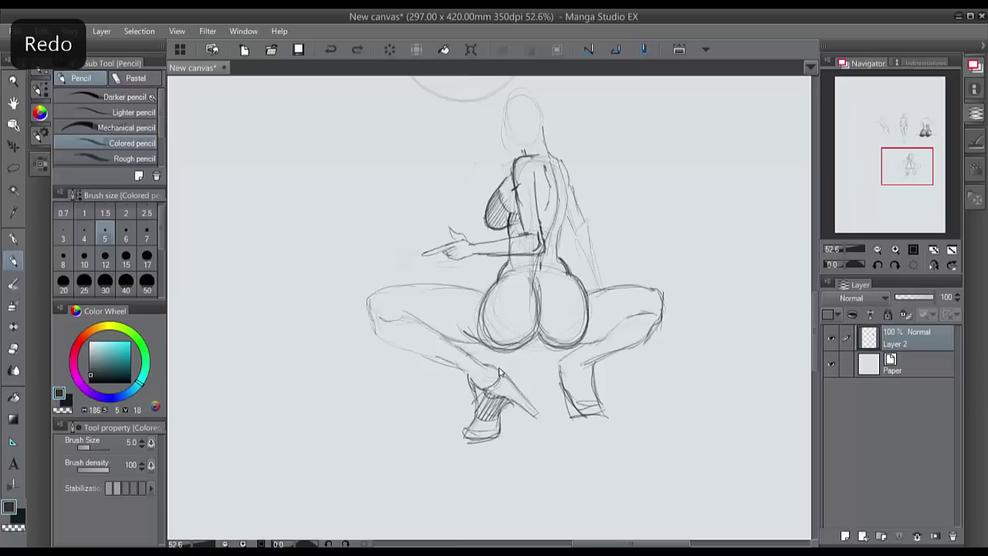
- Lasso the left foot and heel, move them slightly up and to the left, and deselect
{"action": "left_click", "coordinate": [13, 167]}
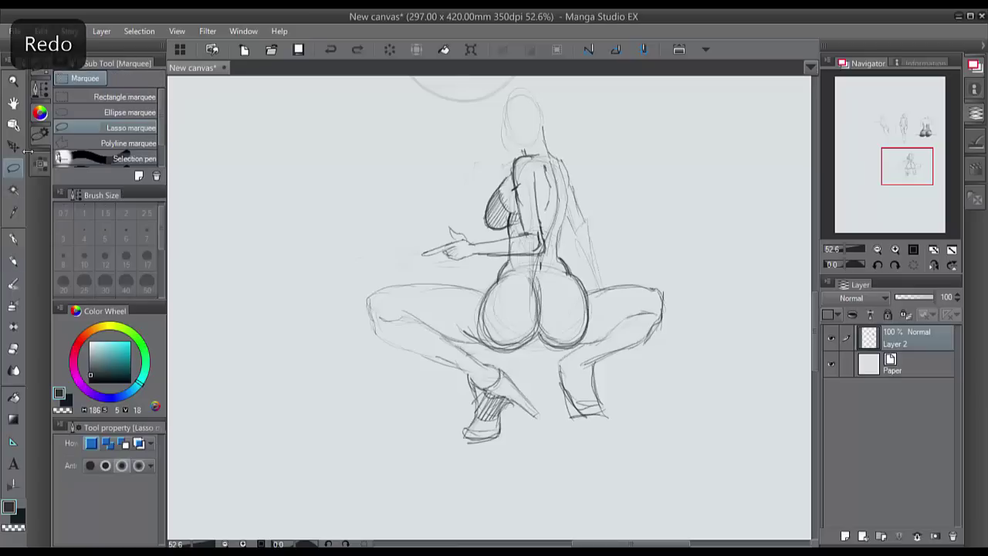
{"action": "mouse_move", "coordinate": [486, 353]}
{"action": "left_mouse_down"}
{"action": "mouse_move", "coordinate": [469, 454]}
{"action": "mouse_move", "coordinate": [516, 352]}
{"action": "mouse_move", "coordinate": [498, 357]}
{"action": "mouse_move", "coordinate": [492, 374]}
{"action": "left_mouse_up"}
{"action": "key", "text": "ctrl+t"}
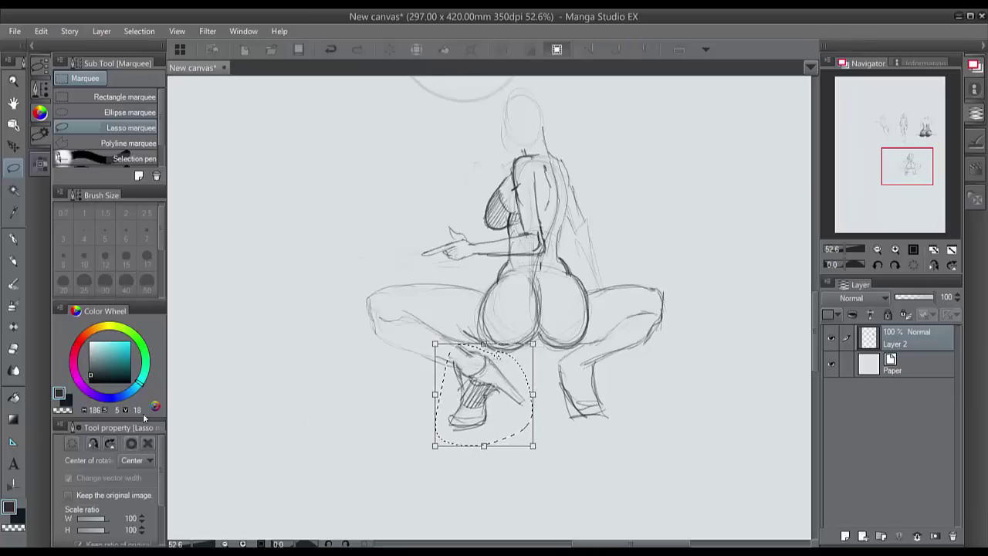
{"action": "key", "text": "Return"}
{"action": "left_click", "coordinate": [413, 443]}
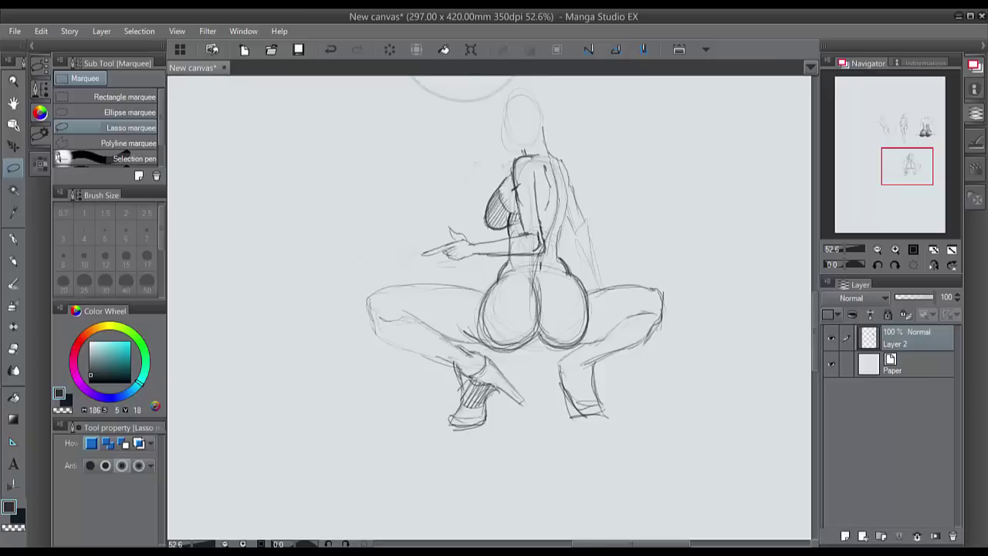
- Lighten the dark buttock and hip outlines of the squatting figure to faint guide lines with the eraser
{"action": "scroll", "coordinate": [470, 311], "scroll_direction": "up", "scroll_amount": 5}
{"action": "left_click_drag", "start_coordinate": [556, 270], "coordinate": [485, 276]}
{"action": "mouse_move", "coordinate": [522, 242]}
{"action": "left_mouse_down"}
{"action": "mouse_move", "coordinate": [516, 255]}
{"action": "mouse_move", "coordinate": [525, 208]}
{"action": "mouse_move", "coordinate": [417, 293]}
{"action": "mouse_move", "coordinate": [440, 362]}
{"action": "mouse_move", "coordinate": [517, 286]}
{"action": "mouse_move", "coordinate": [478, 372]}
{"action": "left_mouse_up"}
{"action": "mouse_move", "coordinate": [564, 286]}
{"action": "left_mouse_down"}
{"action": "mouse_move", "coordinate": [582, 332]}
{"action": "mouse_move", "coordinate": [556, 370]}
{"action": "mouse_move", "coordinate": [574, 262]}
{"action": "mouse_move", "coordinate": [589, 328]}
{"action": "mouse_move", "coordinate": [509, 323]}
{"action": "mouse_move", "coordinate": [532, 324]}
{"action": "left_mouse_up"}
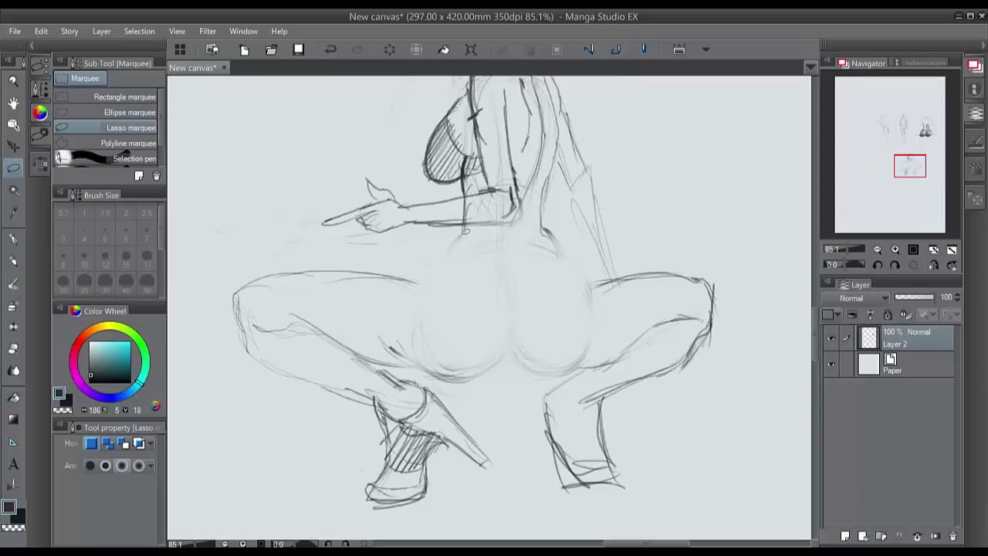
{"action": "left_click_drag", "start_coordinate": [460, 235], "coordinate": [446, 257]}
{"action": "left_click", "coordinate": [370, 273]}
- Redraw the waist-to-hip contours and the curved upper edges of both buttocks meeting at the cleft in Colored pencil
{"action": "left_click", "coordinate": [17, 259]}
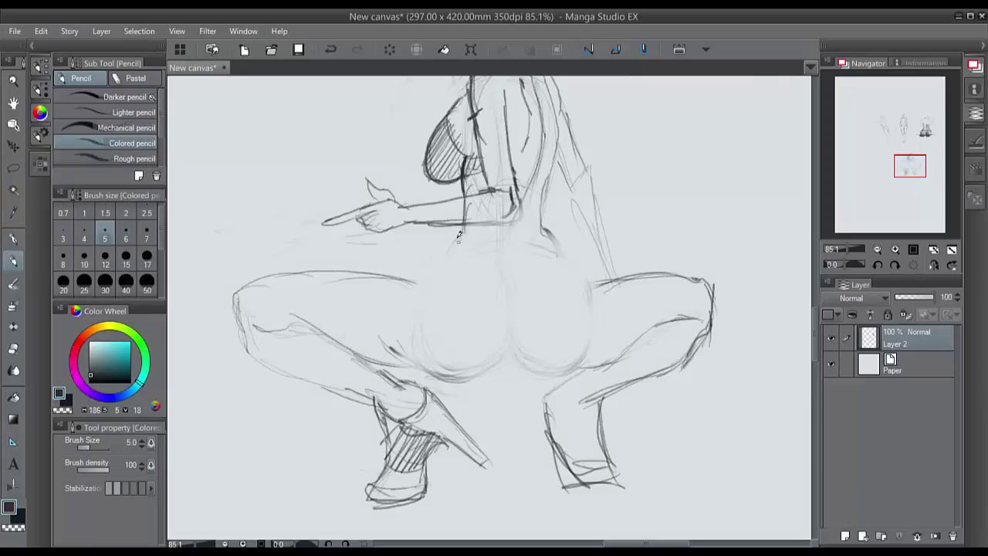
{"action": "mouse_move", "coordinate": [547, 231]}
{"action": "left_mouse_down"}
{"action": "mouse_move", "coordinate": [566, 257]}
{"action": "mouse_move", "coordinate": [548, 190]}
{"action": "mouse_move", "coordinate": [557, 144]}
{"action": "mouse_move", "coordinate": [547, 231]}
{"action": "mouse_move", "coordinate": [560, 243]}
{"action": "left_mouse_up"}
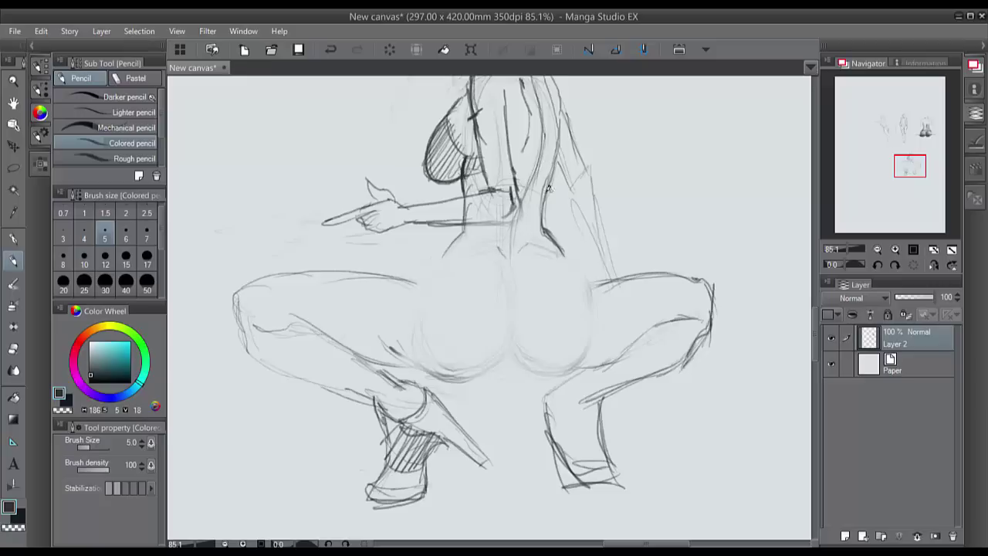
{"action": "left_click_drag", "start_coordinate": [463, 234], "coordinate": [450, 242]}
{"action": "mouse_move", "coordinate": [554, 252]}
{"action": "left_mouse_down"}
{"action": "mouse_move", "coordinate": [532, 264]}
{"action": "mouse_move", "coordinate": [514, 304]}
{"action": "left_mouse_up"}
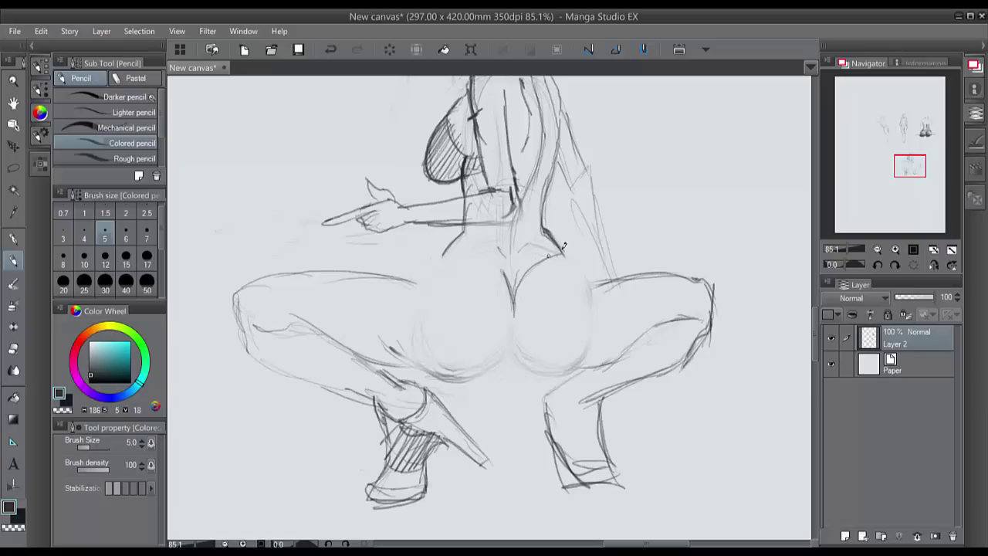
{"action": "mouse_move", "coordinate": [444, 249]}
{"action": "left_mouse_down"}
{"action": "mouse_move", "coordinate": [483, 262]}
{"action": "mouse_move", "coordinate": [515, 304]}
{"action": "left_mouse_up"}
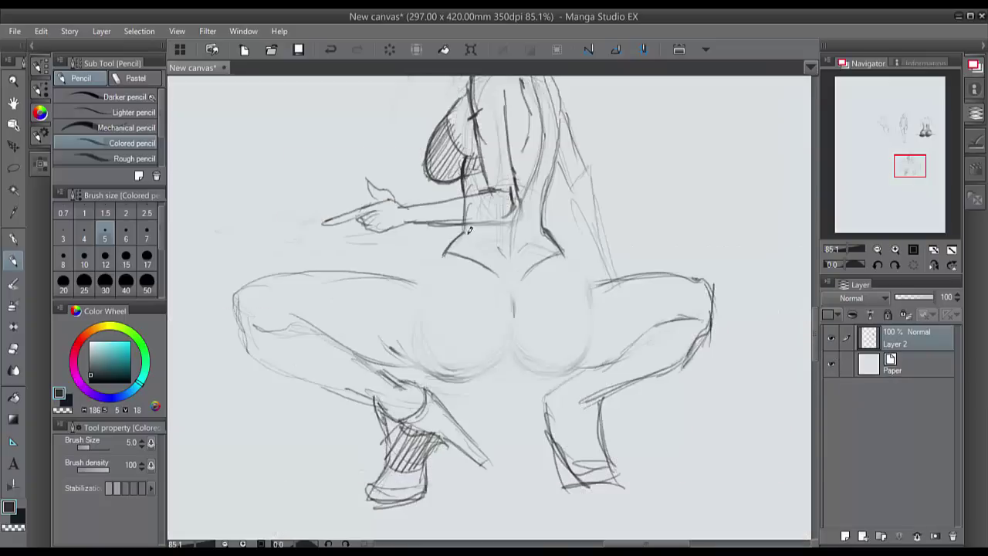
{"action": "left_click_drag", "start_coordinate": [466, 227], "coordinate": [509, 292]}
{"action": "left_click_drag", "start_coordinate": [541, 227], "coordinate": [513, 301]}
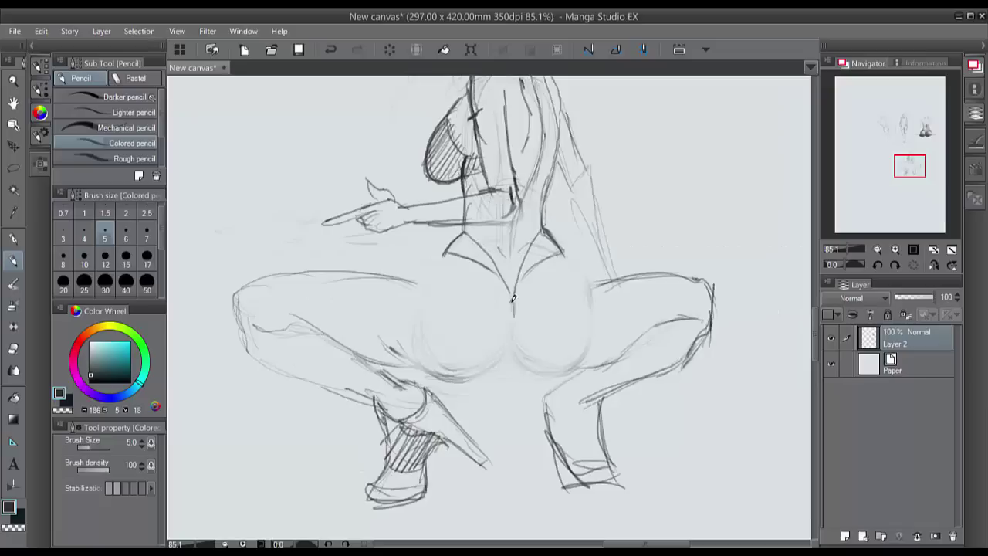
{"action": "key", "text": "ctrl+z"}
{"action": "key", "text": "ctrl+z"}
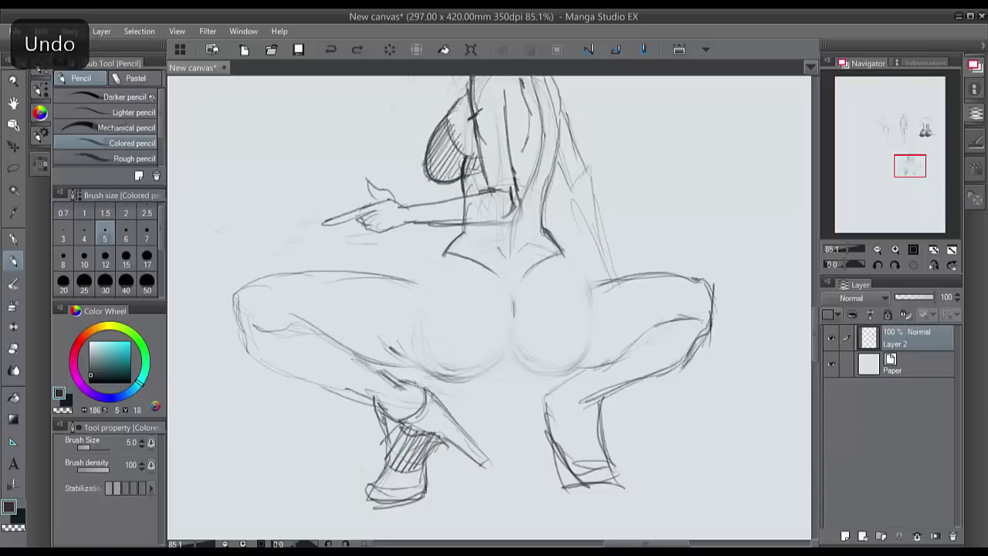
- Darken the hip corners and extend the upper curves of both buttocks into a V meeting at the cleft
{"action": "left_click_drag", "start_coordinate": [464, 231], "coordinate": [451, 247]}
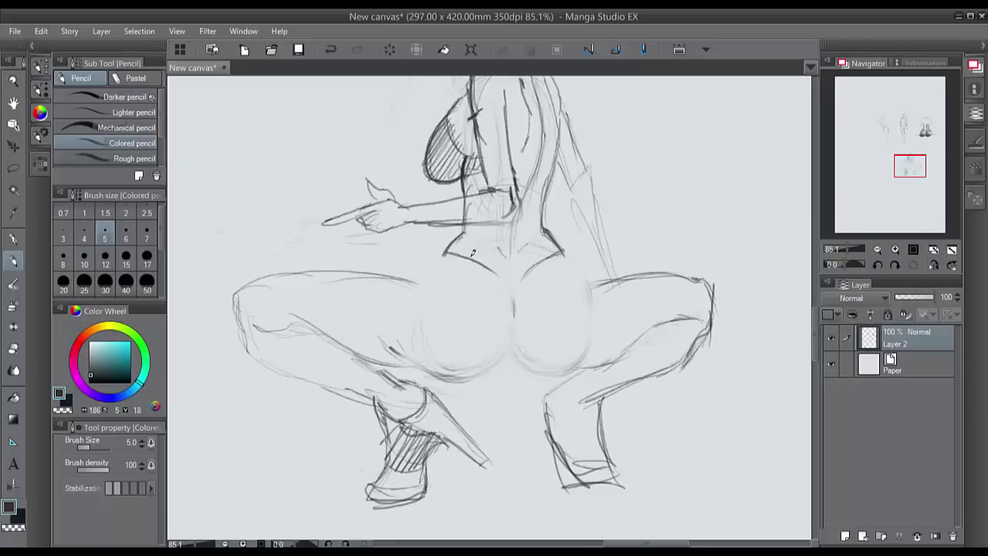
{"action": "mouse_move", "coordinate": [450, 248]}
{"action": "left_mouse_down"}
{"action": "mouse_move", "coordinate": [501, 277]}
{"action": "mouse_move", "coordinate": [516, 311]}
{"action": "left_mouse_up"}
{"action": "left_click_drag", "start_coordinate": [563, 247], "coordinate": [513, 313]}
{"action": "left_click_drag", "start_coordinate": [561, 249], "coordinate": [510, 312]}
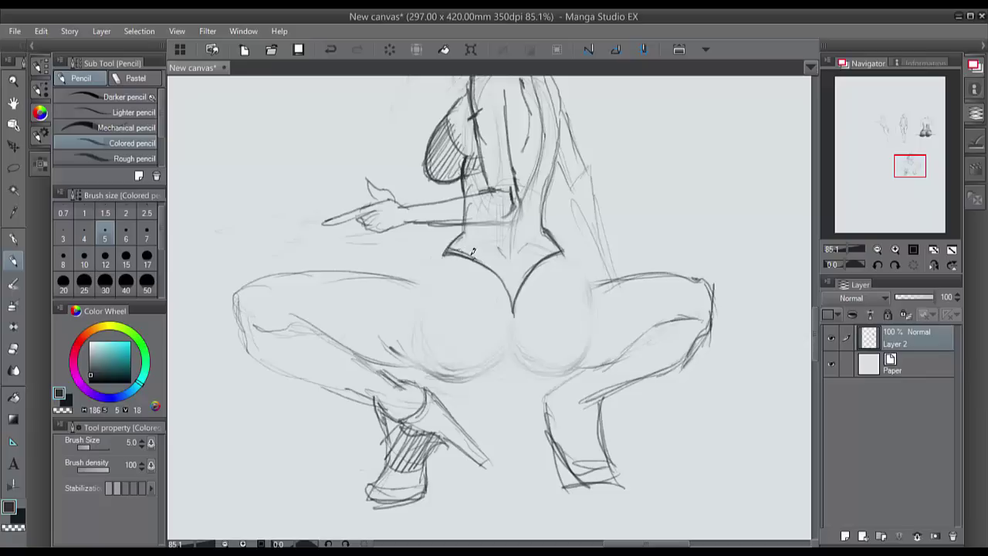
{"action": "left_click_drag", "start_coordinate": [495, 269], "coordinate": [513, 305]}
{"action": "mouse_move", "coordinate": [562, 248]}
{"action": "left_mouse_down"}
{"action": "mouse_move", "coordinate": [515, 291]}
{"action": "mouse_move", "coordinate": [522, 275]}
{"action": "mouse_move", "coordinate": [515, 295]}
{"action": "left_mouse_up"}
{"action": "mouse_move", "coordinate": [564, 244]}
{"action": "left_mouse_down"}
{"action": "mouse_move", "coordinate": [534, 270]}
{"action": "mouse_move", "coordinate": [515, 310]}
{"action": "left_mouse_up"}
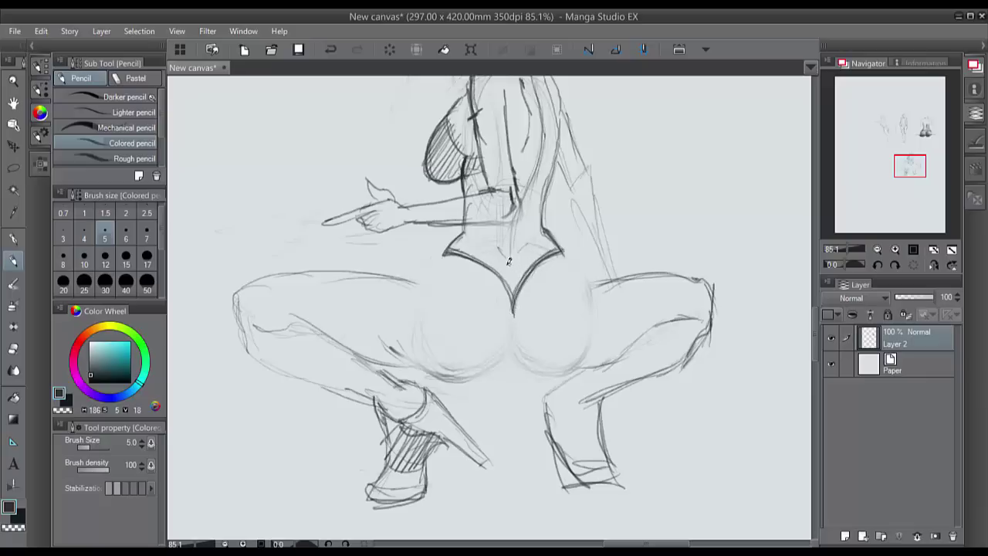
- Draw the left buttock's inner and lower curve in dark line and darken the underside of the left thigh
{"action": "mouse_move", "coordinate": [512, 293]}
{"action": "left_mouse_down"}
{"action": "mouse_move", "coordinate": [516, 336]}
{"action": "mouse_move", "coordinate": [497, 364]}
{"action": "mouse_move", "coordinate": [454, 377]}
{"action": "mouse_move", "coordinate": [426, 361]}
{"action": "mouse_move", "coordinate": [459, 378]}
{"action": "mouse_move", "coordinate": [506, 353]}
{"action": "mouse_move", "coordinate": [516, 330]}
{"action": "mouse_move", "coordinate": [495, 362]}
{"action": "mouse_move", "coordinate": [429, 364]}
{"action": "left_mouse_up"}
{"action": "left_click_drag", "start_coordinate": [353, 242], "coordinate": [369, 257]}
{"action": "mouse_move", "coordinate": [448, 348]}
{"action": "left_mouse_down"}
{"action": "mouse_move", "coordinate": [473, 381]}
{"action": "mouse_move", "coordinate": [510, 358]}
{"action": "left_mouse_up"}
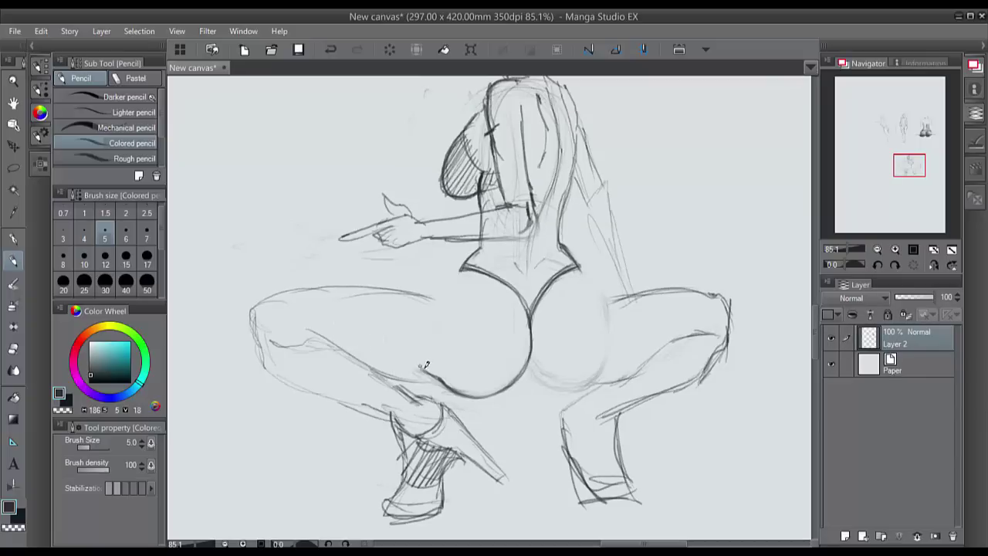
{"action": "mouse_move", "coordinate": [294, 329]}
{"action": "left_mouse_down"}
{"action": "mouse_move", "coordinate": [409, 380]}
{"action": "mouse_move", "coordinate": [448, 379]}
{"action": "mouse_move", "coordinate": [409, 376]}
{"action": "left_mouse_up"}
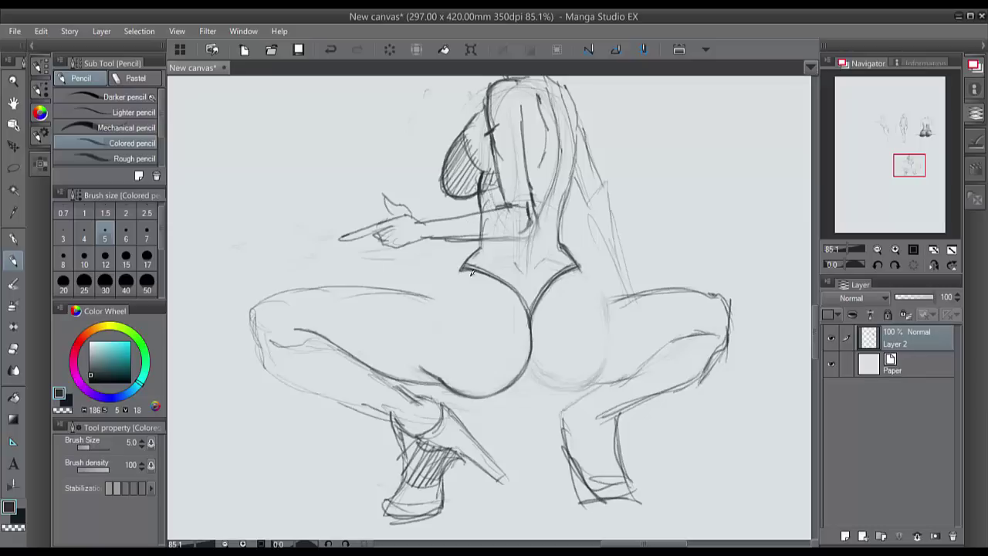
- Draw the outer curves of both buttocks from the hip corners down past the tops of the thighs
{"action": "mouse_move", "coordinate": [460, 270]}
{"action": "left_mouse_down"}
{"action": "mouse_move", "coordinate": [440, 283]}
{"action": "mouse_move", "coordinate": [427, 331]}
{"action": "left_mouse_up"}
{"action": "left_click_drag", "start_coordinate": [450, 277], "coordinate": [430, 322]}
{"action": "mouse_move", "coordinate": [460, 269]}
{"action": "left_mouse_down"}
{"action": "mouse_move", "coordinate": [446, 279]}
{"action": "mouse_move", "coordinate": [429, 324]}
{"action": "left_mouse_up"}
{"action": "mouse_move", "coordinate": [561, 246]}
{"action": "left_mouse_down"}
{"action": "mouse_move", "coordinate": [602, 283]}
{"action": "mouse_move", "coordinate": [611, 323]}
{"action": "mouse_move", "coordinate": [605, 283]}
{"action": "mouse_move", "coordinate": [584, 267]}
{"action": "mouse_move", "coordinate": [615, 318]}
{"action": "left_mouse_up"}
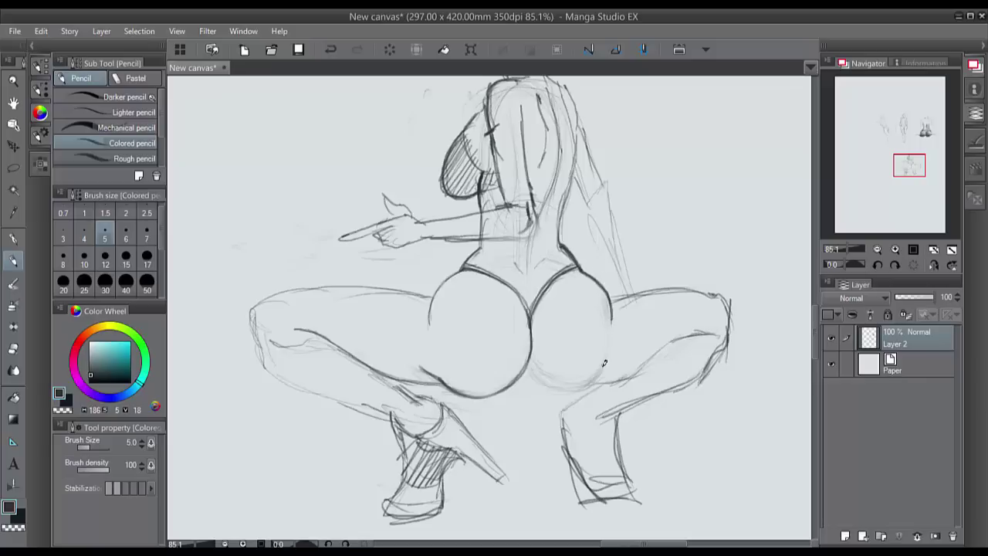
- Draw the right buttock's lower curve, fill the small triangle atop the cleft with hatching, and reinforce both lower edges
{"action": "mouse_move", "coordinate": [606, 363]}
{"action": "left_mouse_down"}
{"action": "mouse_move", "coordinate": [577, 385]}
{"action": "mouse_move", "coordinate": [540, 378]}
{"action": "left_mouse_up"}
{"action": "mouse_move", "coordinate": [608, 362]}
{"action": "left_mouse_down"}
{"action": "mouse_move", "coordinate": [557, 384]}
{"action": "mouse_move", "coordinate": [526, 372]}
{"action": "left_mouse_up"}
{"action": "mouse_move", "coordinate": [591, 376]}
{"action": "left_mouse_down"}
{"action": "mouse_move", "coordinate": [548, 385]}
{"action": "mouse_move", "coordinate": [526, 371]}
{"action": "left_mouse_up"}
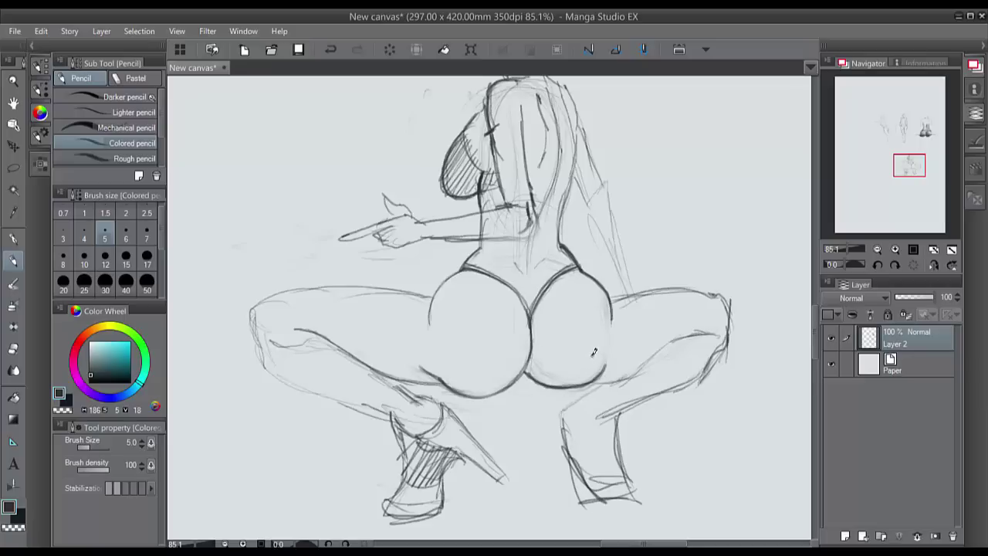
{"action": "mouse_move", "coordinate": [536, 300]}
{"action": "left_mouse_down"}
{"action": "mouse_move", "coordinate": [514, 286]}
{"action": "mouse_move", "coordinate": [539, 302]}
{"action": "left_mouse_up"}
{"action": "mouse_move", "coordinate": [529, 349]}
{"action": "left_mouse_down"}
{"action": "mouse_move", "coordinate": [512, 382]}
{"action": "mouse_move", "coordinate": [460, 392]}
{"action": "left_mouse_up"}
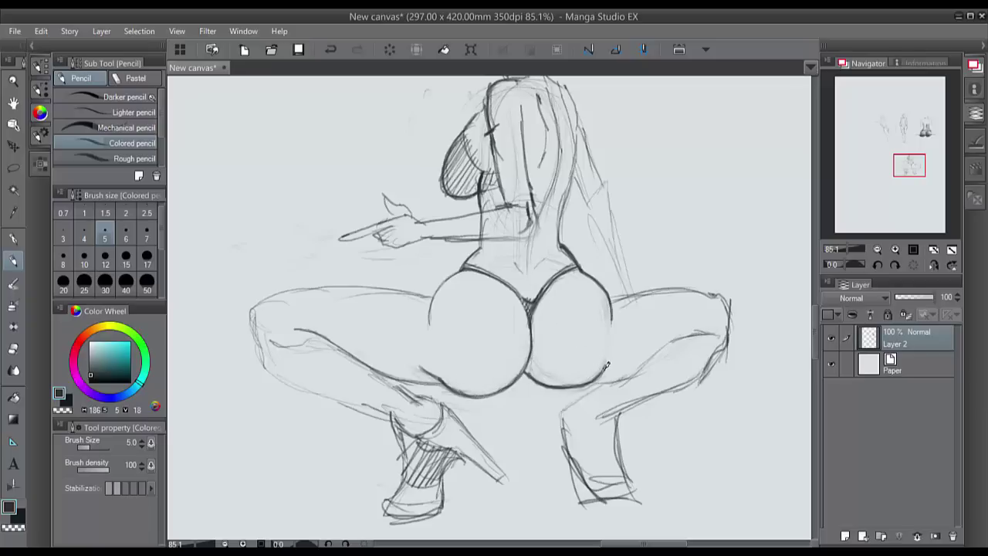
{"action": "left_click_drag", "start_coordinate": [605, 368], "coordinate": [557, 391]}
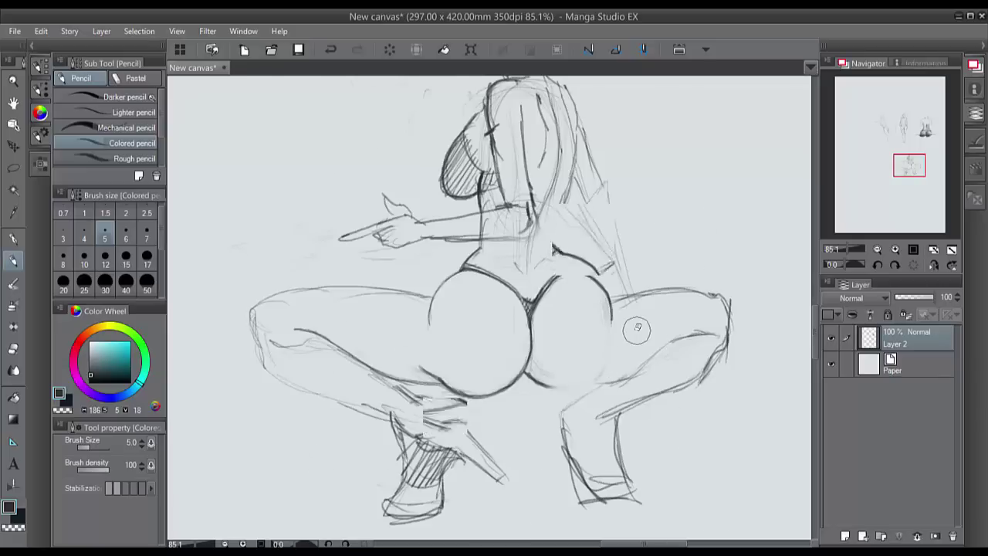
- Rotate the canvas to -90° and darken the right thigh's upper and lower contours along with the adjoining buttock edge
{"action": "key", "text": "minus"}
{"action": "key", "text": "minus"}
{"action": "key", "text": "minus"}
{"action": "key", "text": "minus"}
{"action": "key", "text": "minus"}
{"action": "key", "text": "minus"}
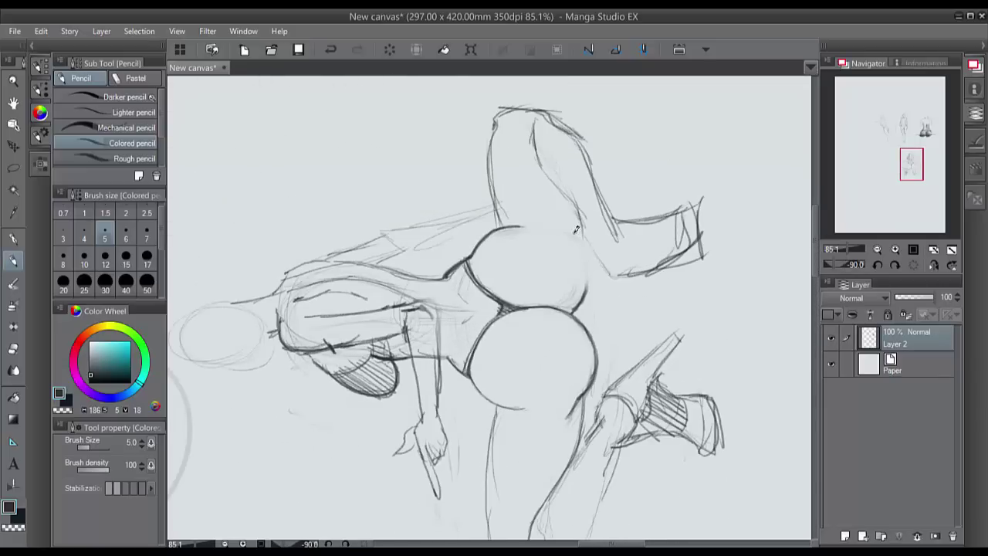
{"action": "mouse_move", "coordinate": [586, 260]}
{"action": "left_mouse_down"}
{"action": "mouse_move", "coordinate": [572, 228]}
{"action": "mouse_move", "coordinate": [585, 293]}
{"action": "left_mouse_up"}
{"action": "left_click_drag", "start_coordinate": [534, 121], "coordinate": [545, 166]}
{"action": "left_click_drag", "start_coordinate": [580, 239], "coordinate": [534, 129]}
{"action": "mouse_move", "coordinate": [544, 168]}
{"action": "left_mouse_down"}
{"action": "mouse_move", "coordinate": [581, 211]}
{"action": "mouse_move", "coordinate": [583, 239]}
{"action": "left_mouse_up"}
{"action": "left_click_drag", "start_coordinate": [493, 196], "coordinate": [493, 127]}
{"action": "left_click_drag", "start_coordinate": [499, 224], "coordinate": [491, 135]}
{"action": "mouse_move", "coordinate": [491, 183]}
{"action": "left_mouse_down"}
{"action": "mouse_move", "coordinate": [499, 226]}
{"action": "mouse_move", "coordinate": [492, 199]}
{"action": "left_mouse_up"}
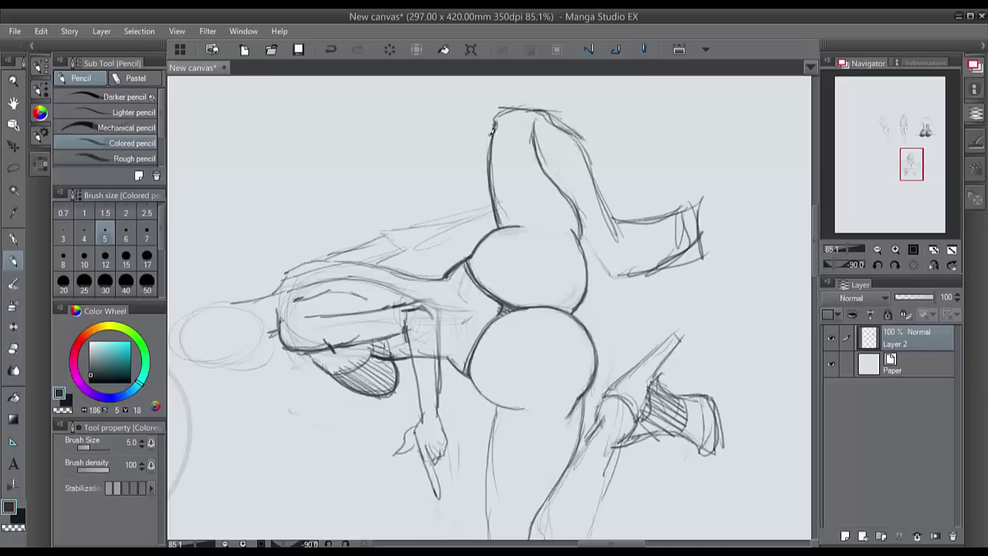
- Return the canvas to upright and darken the contours of the pointing arm's forearm, elbow and upper arm
{"action": "key", "text": "asciicircum"}
{"action": "key", "text": "asciicircum"}
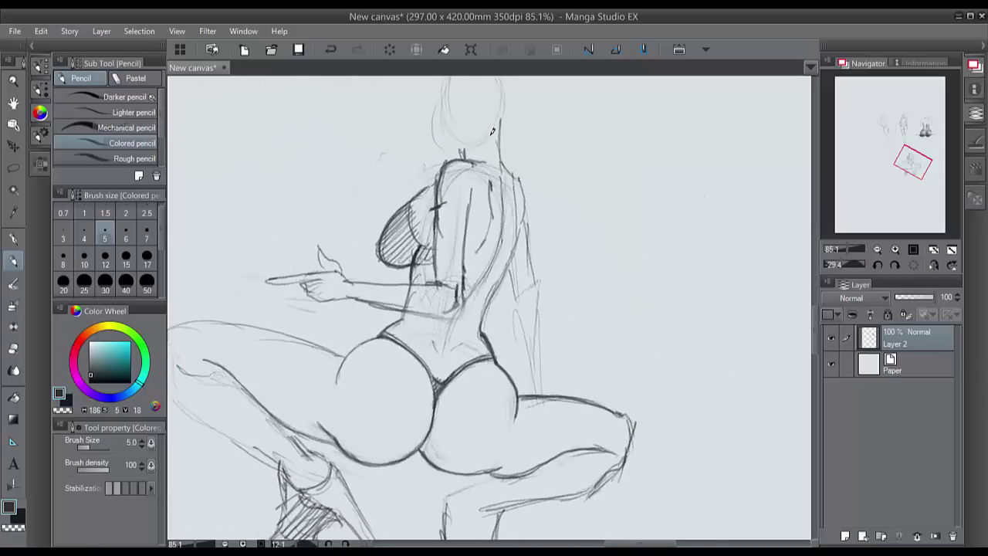
{"action": "scroll", "coordinate": [492, 131], "scroll_direction": "down", "scroll_amount": 3}
{"action": "left_click_drag", "start_coordinate": [492, 132], "coordinate": [461, 182]}
{"action": "mouse_move", "coordinate": [456, 134]}
{"action": "left_mouse_down"}
{"action": "mouse_move", "coordinate": [471, 231]}
{"action": "mouse_move", "coordinate": [463, 220]}
{"action": "mouse_move", "coordinate": [464, 240]}
{"action": "mouse_move", "coordinate": [411, 247]}
{"action": "left_mouse_up"}
{"action": "mouse_move", "coordinate": [435, 204]}
{"action": "left_mouse_down"}
{"action": "mouse_move", "coordinate": [384, 225]}
{"action": "mouse_move", "coordinate": [374, 238]}
{"action": "mouse_move", "coordinate": [367, 222]}
{"action": "mouse_move", "coordinate": [399, 223]}
{"action": "mouse_move", "coordinate": [317, 202]}
{"action": "left_mouse_up"}
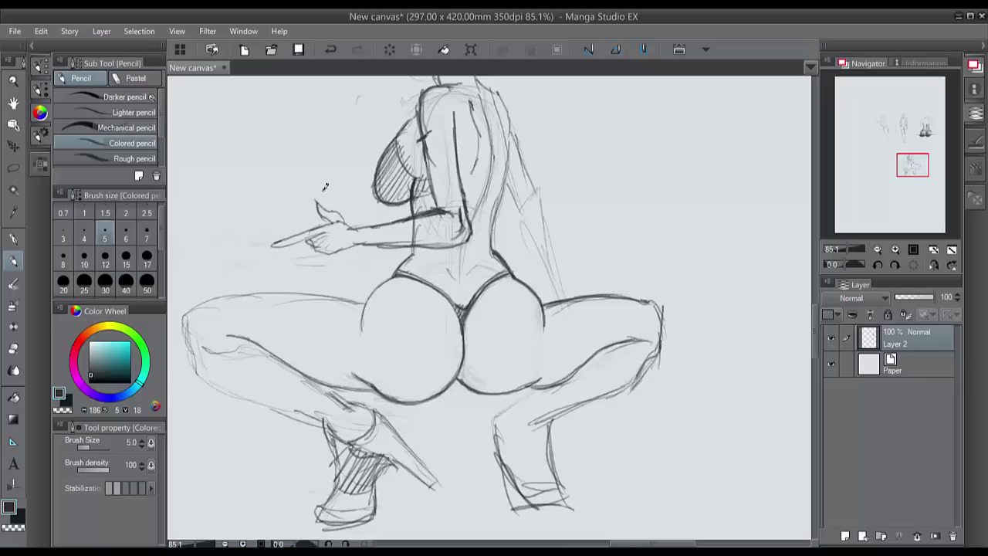
{"action": "left_click_drag", "start_coordinate": [426, 142], "coordinate": [437, 184]}
- Examine the squatting figure's line work at different canvas rotations and zoom levels
{"action": "left_click", "coordinate": [894, 265]}
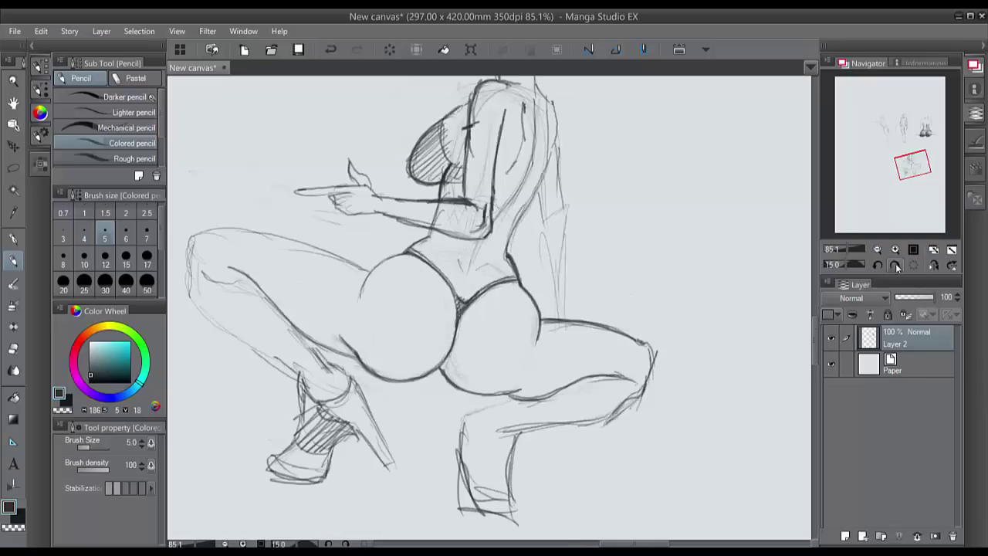
{"action": "left_click", "coordinate": [895, 266]}
{"action": "left_click", "coordinate": [894, 265]}
{"action": "left_click", "coordinate": [877, 266]}
{"action": "left_click", "coordinate": [877, 266]}
{"action": "left_click", "coordinate": [895, 265]}
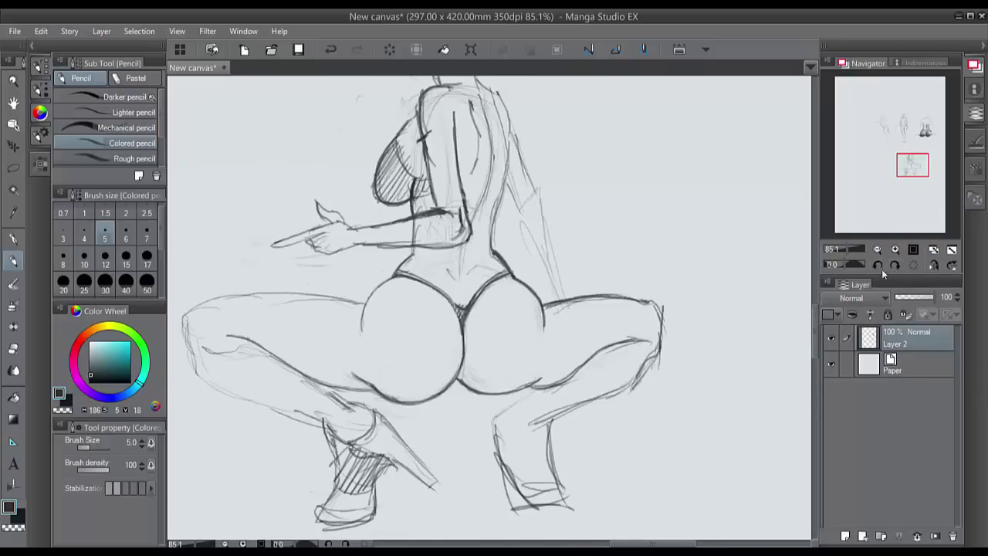
{"action": "left_click", "coordinate": [878, 265]}
{"action": "left_click", "coordinate": [878, 266]}
{"action": "left_click", "coordinate": [914, 266]}
{"action": "key", "text": "ctrl+minus"}
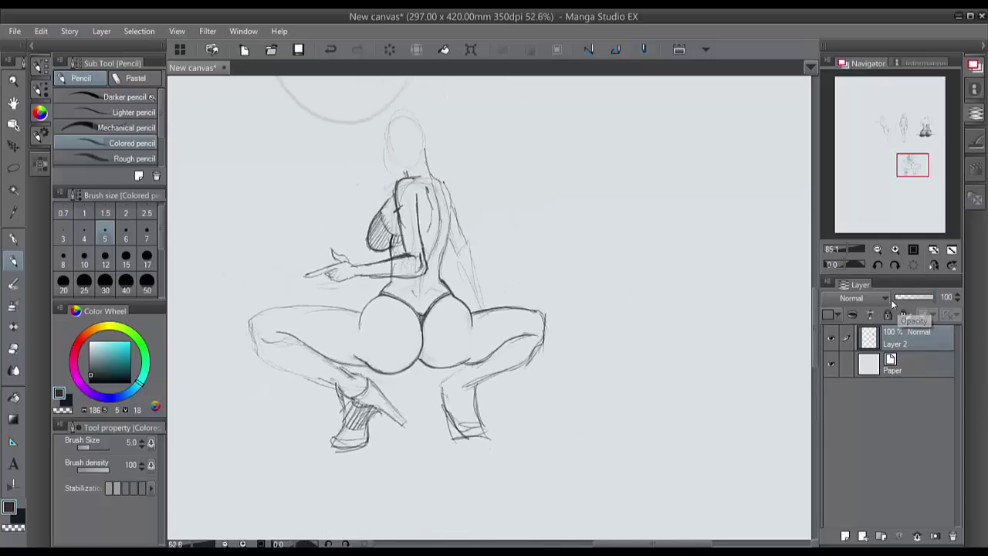
{"action": "key", "text": "ctrl+space"}
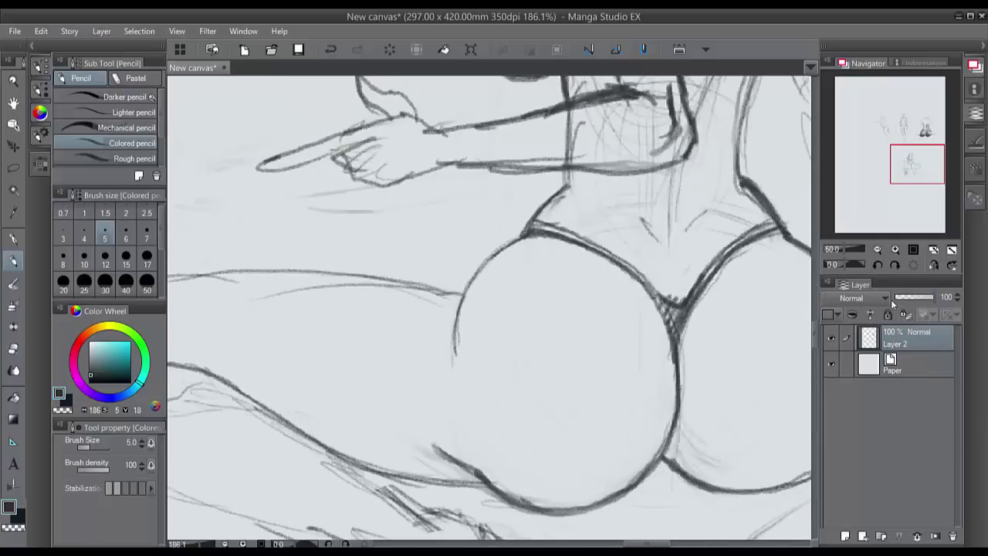
{"action": "key", "text": "space"}
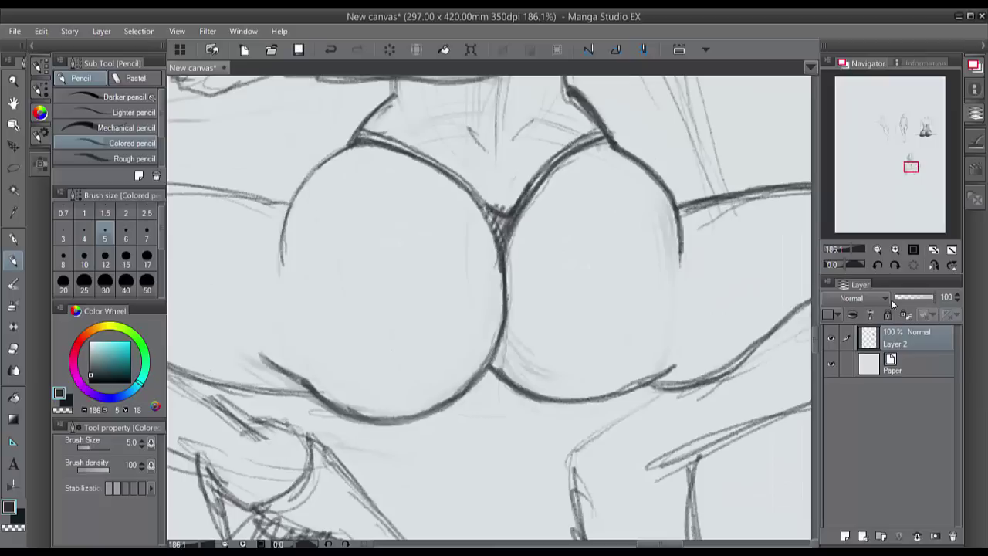
{"action": "key", "text": "ctrl+minus"}
{"action": "key", "text": "ctrl+minus"}
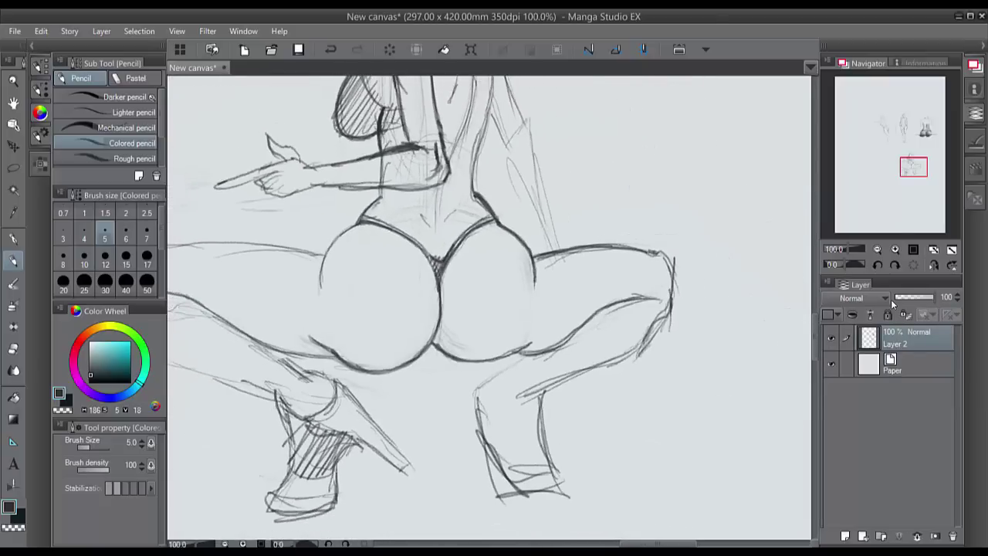
- Shade the left thigh and the lower left buttock in grey with the Transparent watercolor brush at size 50
{"action": "key", "text": "space"}
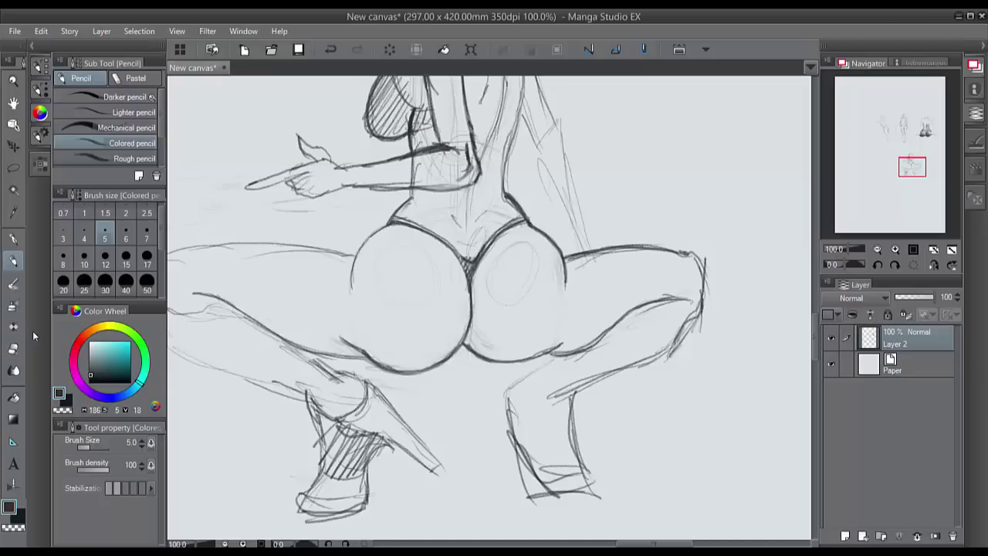
{"action": "left_click", "coordinate": [13, 282]}
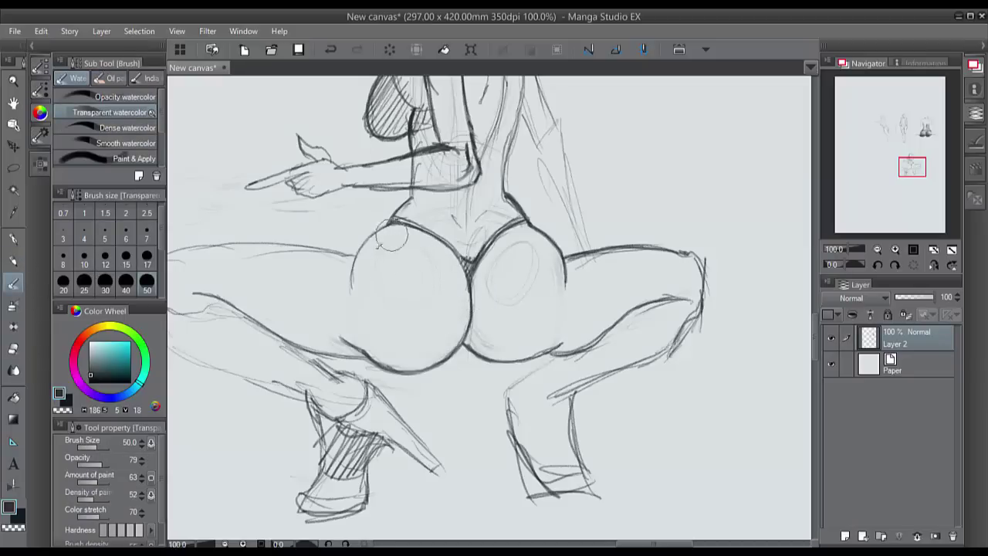
{"action": "left_click_drag", "start_coordinate": [235, 289], "coordinate": [331, 339]}
{"action": "left_click_drag", "start_coordinate": [246, 301], "coordinate": [333, 342]}
{"action": "left_click_drag", "start_coordinate": [236, 253], "coordinate": [347, 266]}
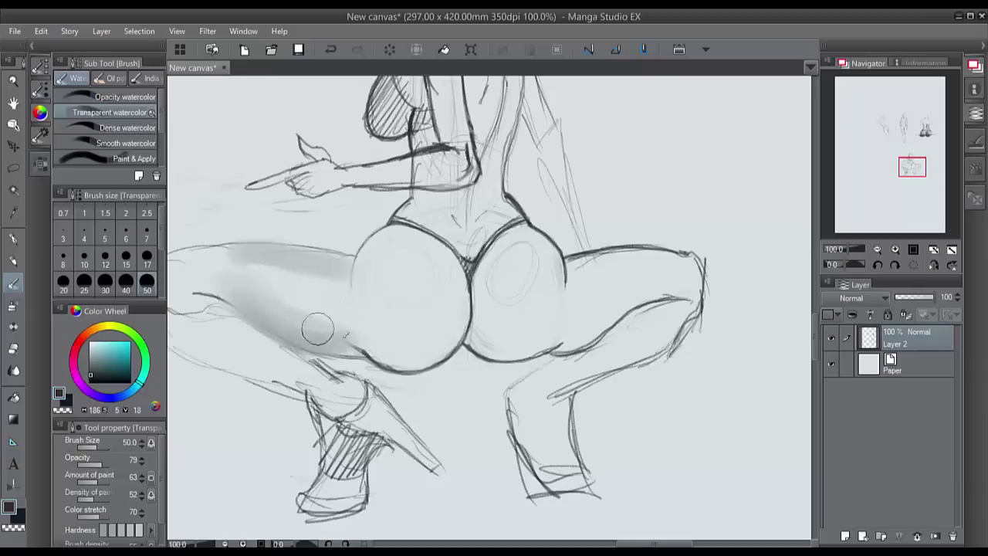
{"action": "mouse_move", "coordinate": [375, 346]}
{"action": "left_mouse_down"}
{"action": "mouse_move", "coordinate": [411, 338]}
{"action": "mouse_move", "coordinate": [416, 360]}
{"action": "mouse_move", "coordinate": [384, 345]}
{"action": "mouse_move", "coordinate": [460, 308]}
{"action": "mouse_move", "coordinate": [375, 353]}
{"action": "left_mouse_up"}
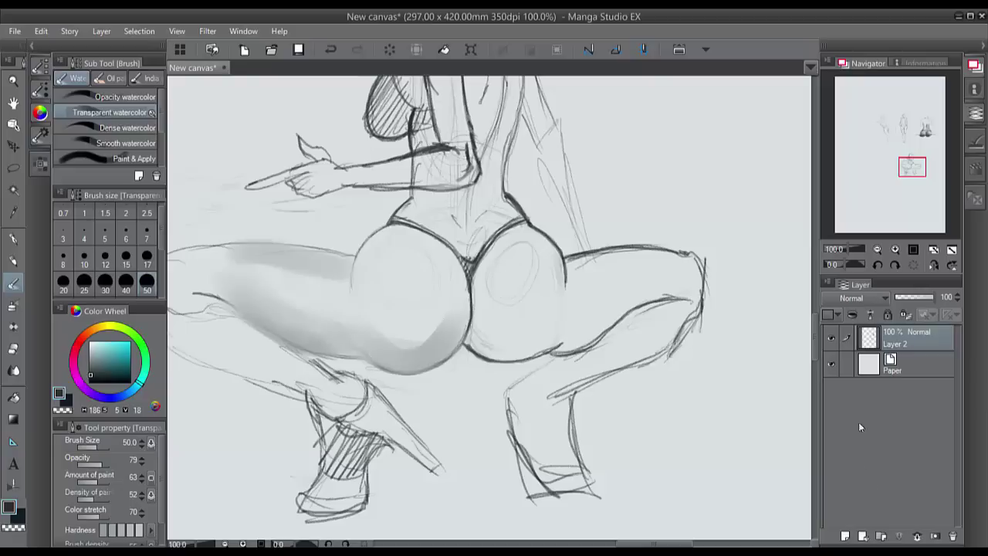
- Add a raster layer directly above Paper and shade both buttocks and the right thigh's underside on it, leaving highlight areas light
{"action": "left_click", "coordinate": [907, 369]}
{"action": "left_click", "coordinate": [845, 535]}
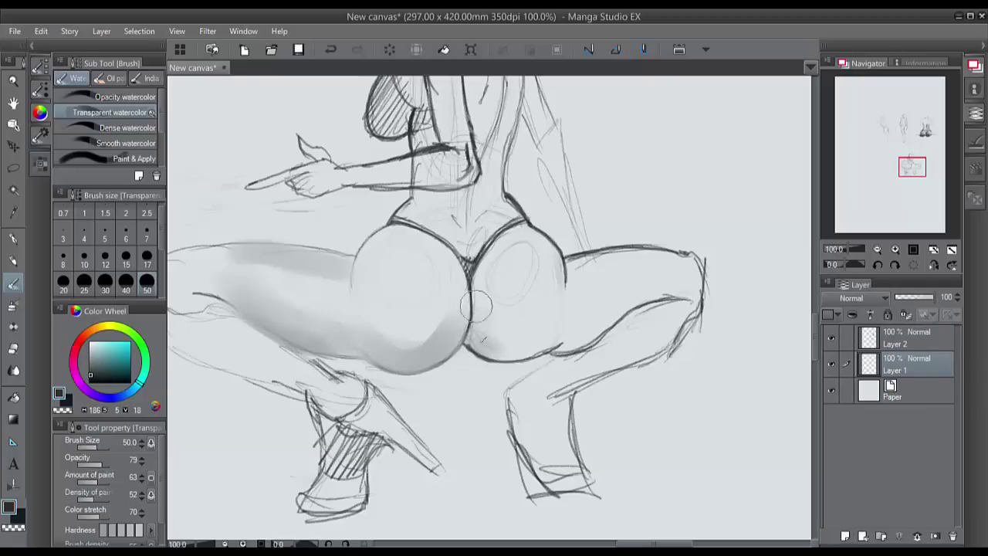
{"action": "mouse_move", "coordinate": [477, 319]}
{"action": "left_mouse_down"}
{"action": "mouse_move", "coordinate": [497, 344]}
{"action": "mouse_move", "coordinate": [518, 342]}
{"action": "mouse_move", "coordinate": [476, 287]}
{"action": "mouse_move", "coordinate": [493, 343]}
{"action": "mouse_move", "coordinate": [471, 326]}
{"action": "mouse_move", "coordinate": [466, 334]}
{"action": "mouse_move", "coordinate": [505, 342]}
{"action": "mouse_move", "coordinate": [497, 331]}
{"action": "mouse_move", "coordinate": [507, 328]}
{"action": "mouse_move", "coordinate": [522, 344]}
{"action": "mouse_move", "coordinate": [597, 332]}
{"action": "mouse_move", "coordinate": [503, 352]}
{"action": "mouse_move", "coordinate": [562, 338]}
{"action": "mouse_move", "coordinate": [563, 309]}
{"action": "mouse_move", "coordinate": [596, 317]}
{"action": "mouse_move", "coordinate": [585, 324]}
{"action": "mouse_move", "coordinate": [687, 290]}
{"action": "mouse_move", "coordinate": [590, 310]}
{"action": "mouse_move", "coordinate": [571, 333]}
{"action": "mouse_move", "coordinate": [646, 297]}
{"action": "mouse_move", "coordinate": [557, 352]}
{"action": "mouse_move", "coordinate": [678, 284]}
{"action": "left_mouse_up"}
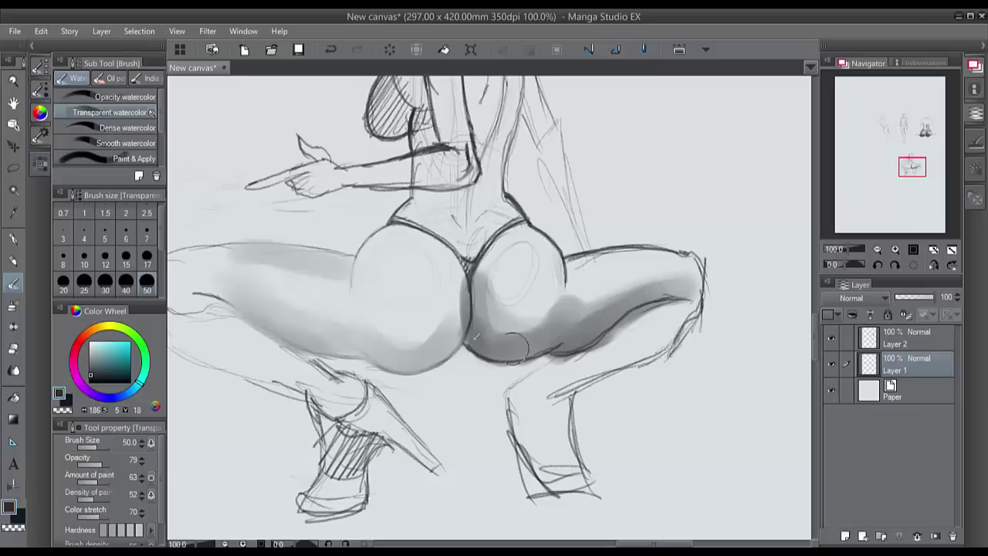
{"action": "mouse_move", "coordinate": [454, 304]}
{"action": "left_mouse_down"}
{"action": "mouse_move", "coordinate": [395, 361]}
{"action": "mouse_move", "coordinate": [360, 342]}
{"action": "mouse_move", "coordinate": [419, 348]}
{"action": "mouse_move", "coordinate": [424, 336]}
{"action": "mouse_move", "coordinate": [369, 328]}
{"action": "mouse_move", "coordinate": [410, 325]}
{"action": "mouse_move", "coordinate": [449, 302]}
{"action": "mouse_move", "coordinate": [442, 245]}
{"action": "mouse_move", "coordinate": [403, 227]}
{"action": "mouse_move", "coordinate": [358, 283]}
{"action": "left_mouse_up"}
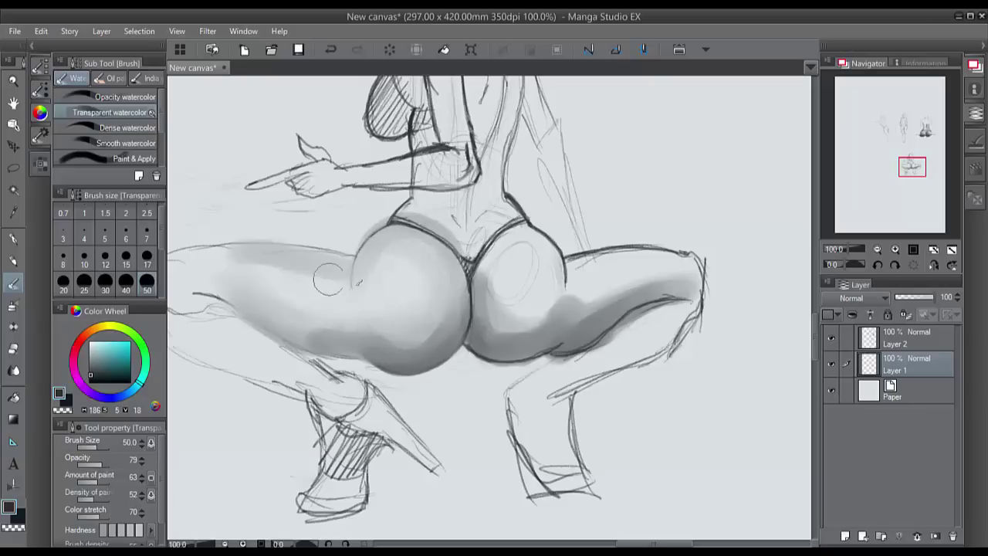
{"action": "mouse_move", "coordinate": [497, 271]}
{"action": "left_mouse_down"}
{"action": "mouse_move", "coordinate": [511, 233]}
{"action": "mouse_move", "coordinate": [528, 243]}
{"action": "mouse_move", "coordinate": [530, 231]}
{"action": "mouse_move", "coordinate": [521, 224]}
{"action": "mouse_move", "coordinate": [497, 256]}
{"action": "mouse_move", "coordinate": [512, 340]}
{"action": "mouse_move", "coordinate": [489, 272]}
{"action": "mouse_move", "coordinate": [490, 319]}
{"action": "mouse_move", "coordinate": [485, 273]}
{"action": "left_mouse_up"}
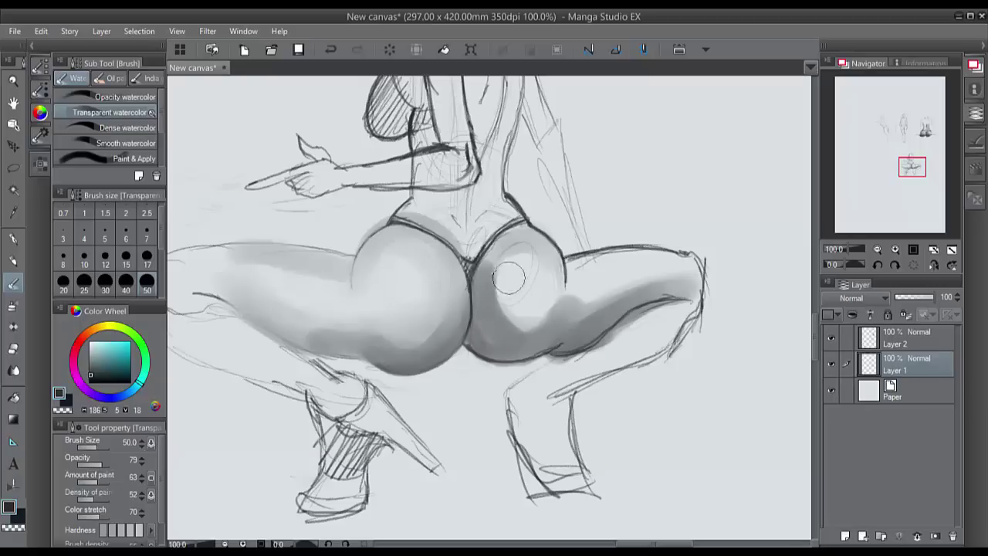
{"action": "mouse_move", "coordinate": [531, 240]}
{"action": "left_mouse_down"}
{"action": "mouse_move", "coordinate": [548, 292]}
{"action": "mouse_move", "coordinate": [548, 260]}
{"action": "left_mouse_up"}
- Shade the right knee and lower leg, the back and waist, and the pointing forearm in grey
{"action": "mouse_move", "coordinate": [609, 262]}
{"action": "left_mouse_down"}
{"action": "mouse_move", "coordinate": [554, 270]}
{"action": "mouse_move", "coordinate": [686, 263]}
{"action": "mouse_move", "coordinate": [668, 270]}
{"action": "mouse_move", "coordinate": [657, 253]}
{"action": "mouse_move", "coordinate": [588, 280]}
{"action": "mouse_move", "coordinate": [683, 256]}
{"action": "mouse_move", "coordinate": [691, 286]}
{"action": "mouse_move", "coordinate": [679, 324]}
{"action": "mouse_move", "coordinate": [648, 315]}
{"action": "mouse_move", "coordinate": [586, 367]}
{"action": "mouse_move", "coordinate": [586, 411]}
{"action": "left_mouse_up"}
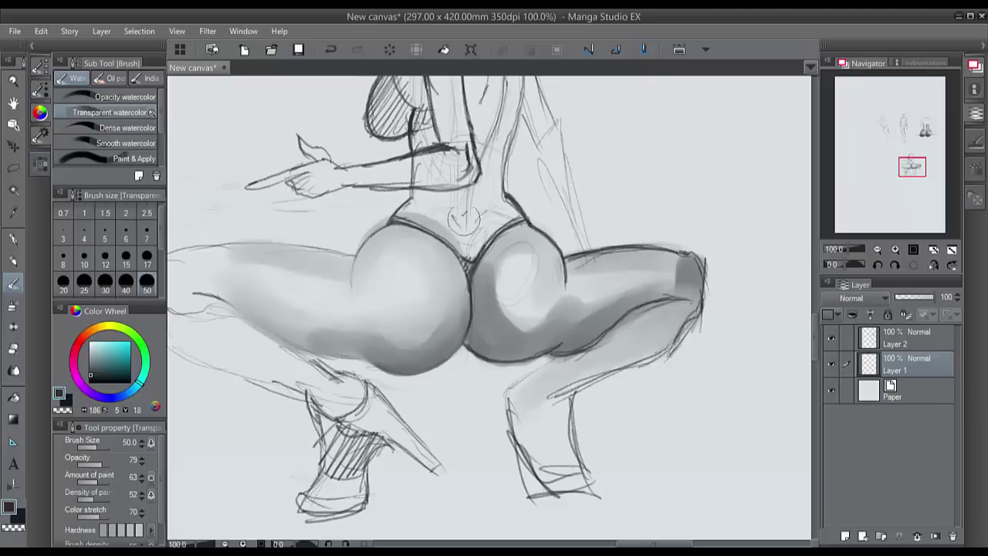
{"action": "left_click_drag", "start_coordinate": [459, 239], "coordinate": [506, 83]}
{"action": "mouse_move", "coordinate": [494, 174]}
{"action": "left_mouse_down"}
{"action": "mouse_move", "coordinate": [510, 112]}
{"action": "mouse_move", "coordinate": [470, 185]}
{"action": "left_mouse_up"}
{"action": "mouse_move", "coordinate": [467, 127]}
{"action": "left_mouse_down"}
{"action": "mouse_move", "coordinate": [470, 176]}
{"action": "mouse_move", "coordinate": [359, 186]}
{"action": "mouse_move", "coordinate": [462, 166]}
{"action": "mouse_move", "coordinate": [455, 208]}
{"action": "mouse_move", "coordinate": [431, 193]}
{"action": "left_mouse_up"}
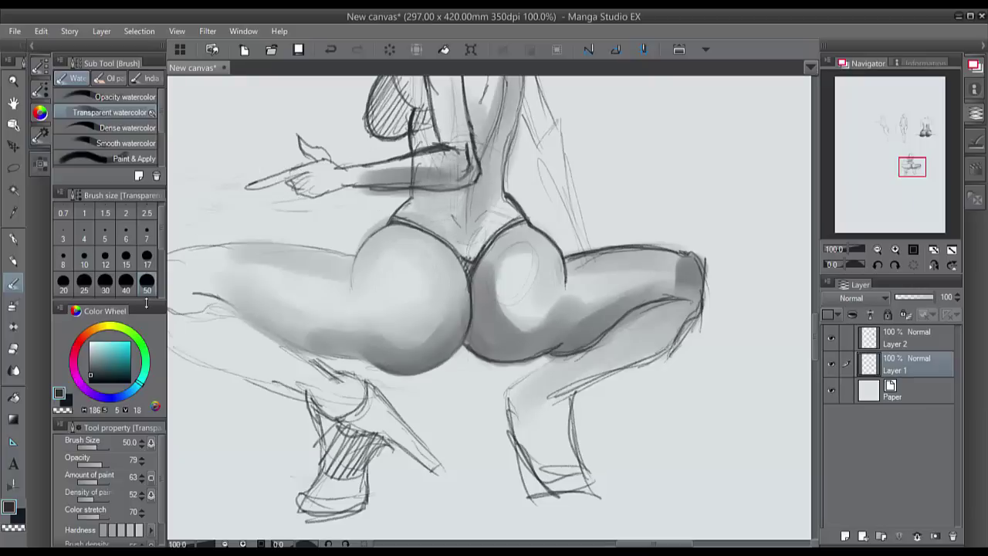
- Paint white highlights on the upper centre of both buttocks at brush size 40, and make Layer 2 active
{"action": "left_click", "coordinate": [105, 234]}
{"action": "left_click", "coordinate": [126, 260]}
{"action": "left_click", "coordinate": [389, 177], "text": "alt"}
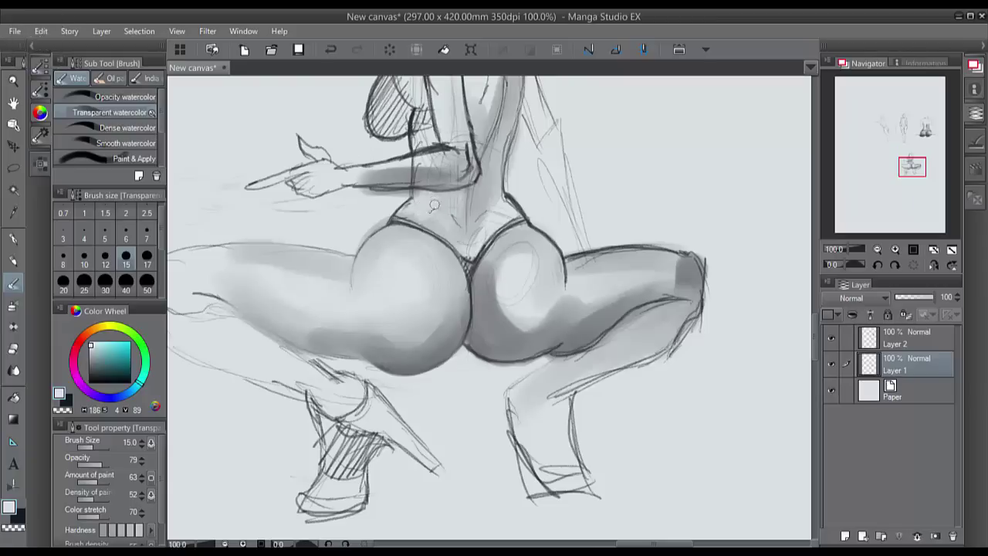
{"action": "left_click", "coordinate": [125, 281]}
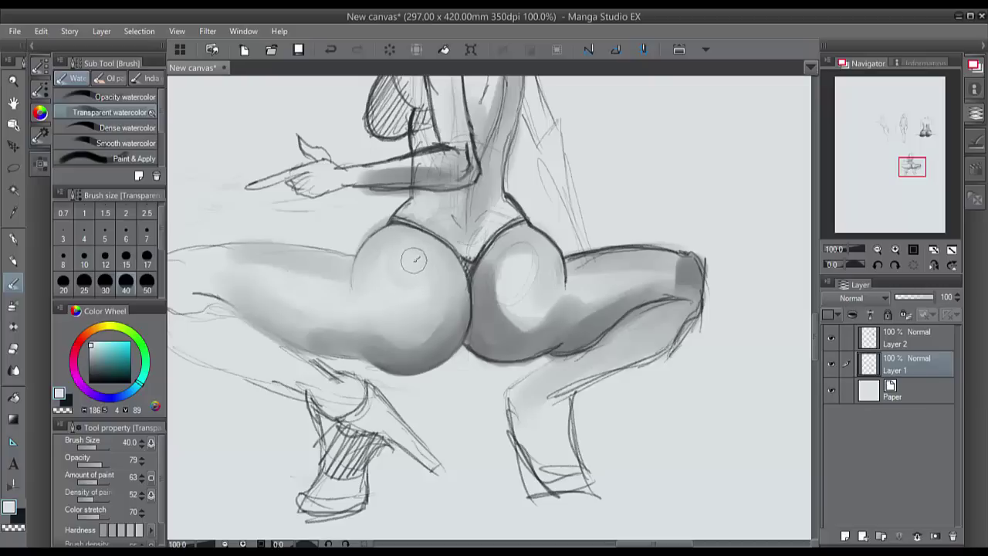
{"action": "left_click", "coordinate": [88, 341]}
{"action": "mouse_move", "coordinate": [417, 266]}
{"action": "left_mouse_down"}
{"action": "mouse_move", "coordinate": [382, 266]}
{"action": "mouse_move", "coordinate": [396, 254]}
{"action": "mouse_move", "coordinate": [392, 275]}
{"action": "mouse_move", "coordinate": [419, 249]}
{"action": "mouse_move", "coordinate": [422, 259]}
{"action": "mouse_move", "coordinate": [397, 285]}
{"action": "left_mouse_up"}
{"action": "mouse_move", "coordinate": [522, 260]}
{"action": "left_mouse_down"}
{"action": "mouse_move", "coordinate": [495, 287]}
{"action": "mouse_move", "coordinate": [509, 251]}
{"action": "mouse_move", "coordinate": [533, 283]}
{"action": "mouse_move", "coordinate": [526, 291]}
{"action": "mouse_move", "coordinate": [512, 251]}
{"action": "mouse_move", "coordinate": [500, 301]}
{"action": "mouse_move", "coordinate": [523, 254]}
{"action": "left_mouse_up"}
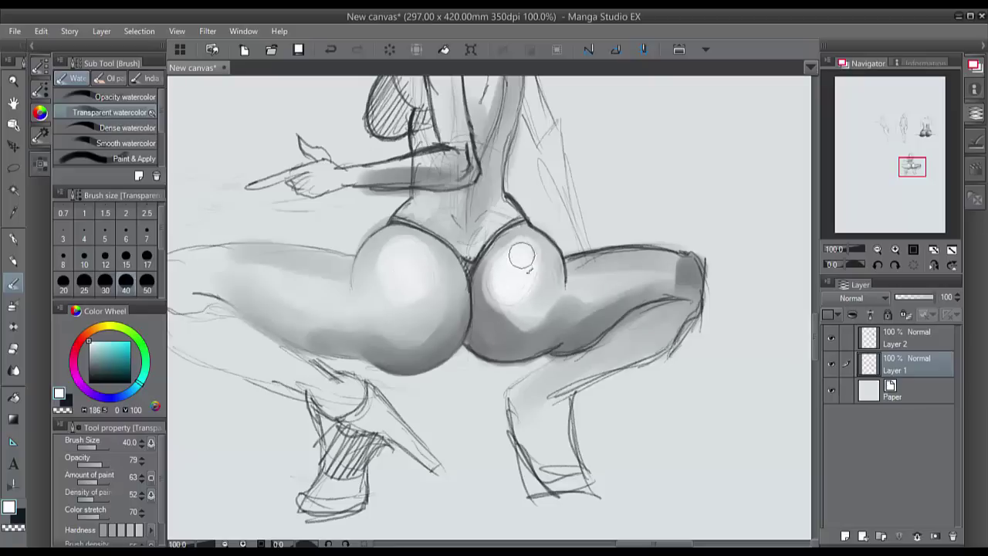
{"action": "left_click", "coordinate": [881, 344]}
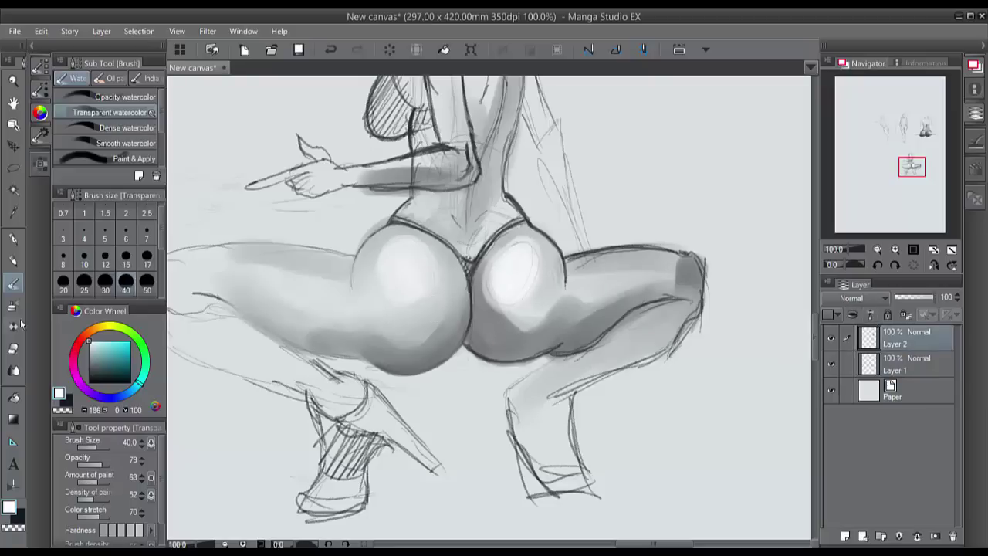
- Soften the white highlights on both buttocks of the squatting figure with the Soft eraser at size 50
{"action": "key", "text": "e"}
{"action": "mouse_move", "coordinate": [410, 262]}
{"action": "left_mouse_down"}
{"action": "mouse_move", "coordinate": [423, 286]}
{"action": "mouse_move", "coordinate": [434, 271]}
{"action": "left_mouse_up"}
{"action": "mouse_move", "coordinate": [524, 271]}
{"action": "left_mouse_down"}
{"action": "mouse_move", "coordinate": [518, 279]}
{"action": "mouse_move", "coordinate": [526, 262]}
{"action": "left_mouse_up"}
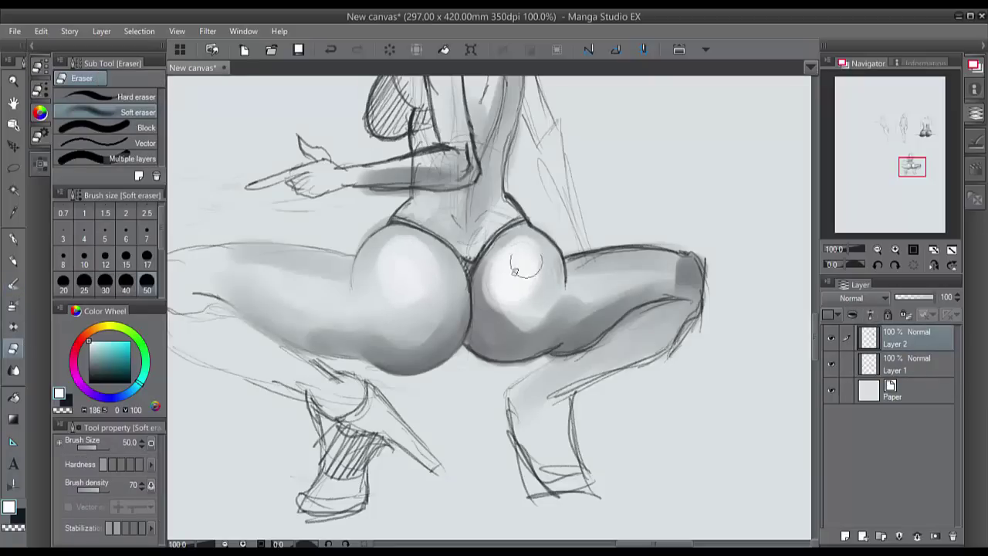
- On Layer 1, blend the highlight edges and mid-tones of both buttocks using sampled greys and the Transparent watercolor brush at size 50
{"action": "left_click", "coordinate": [881, 365]}
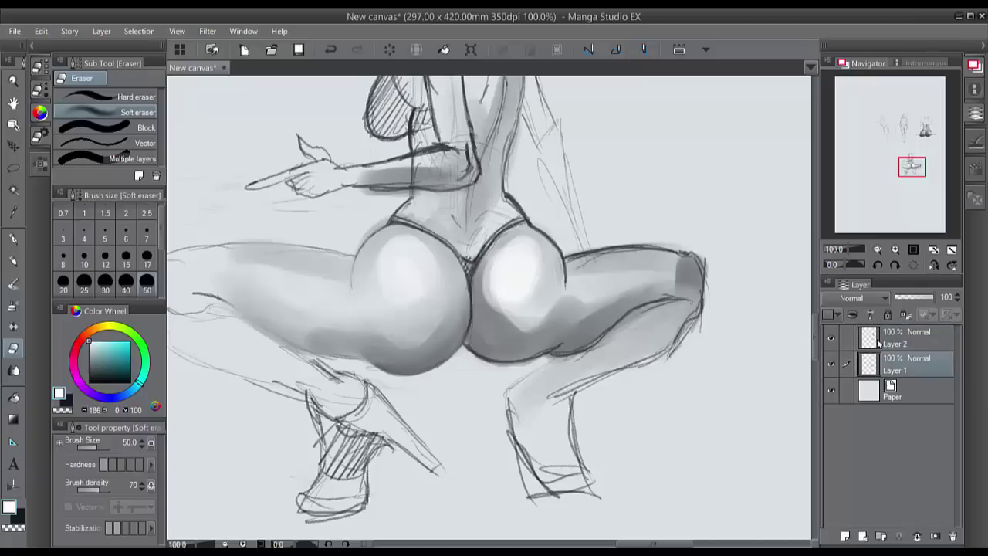
{"action": "left_click", "coordinate": [19, 285]}
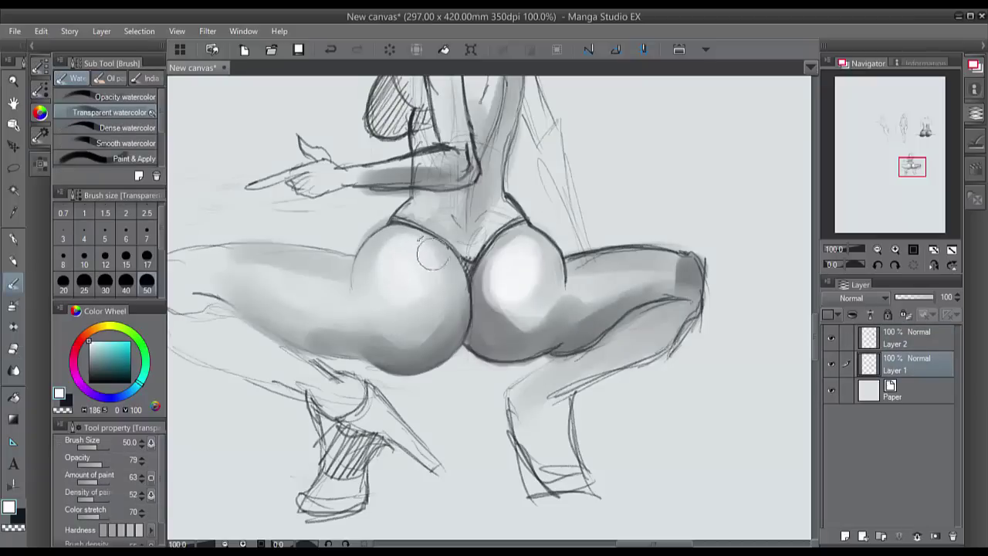
{"action": "key", "text": "alt"}
{"action": "left_click", "coordinate": [432, 247]}
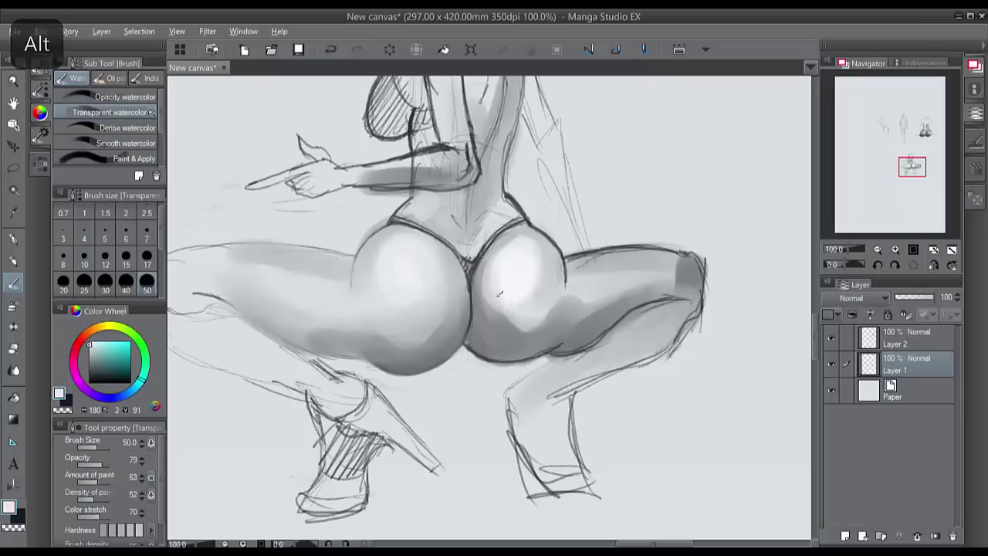
{"action": "left_click", "coordinate": [500, 325], "text": "alt"}
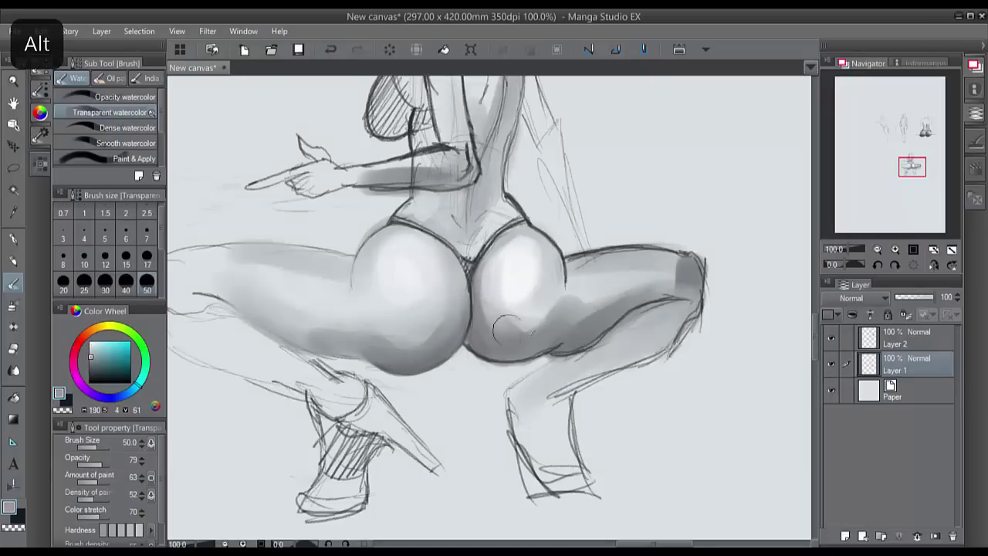
{"action": "left_click", "coordinate": [519, 284], "text": "alt"}
{"action": "left_click", "coordinate": [522, 262], "text": "alt"}
{"action": "left_click", "coordinate": [550, 264], "text": "alt"}
{"action": "left_click", "coordinate": [523, 293], "text": "alt"}
{"action": "left_click", "coordinate": [547, 264], "text": "alt"}
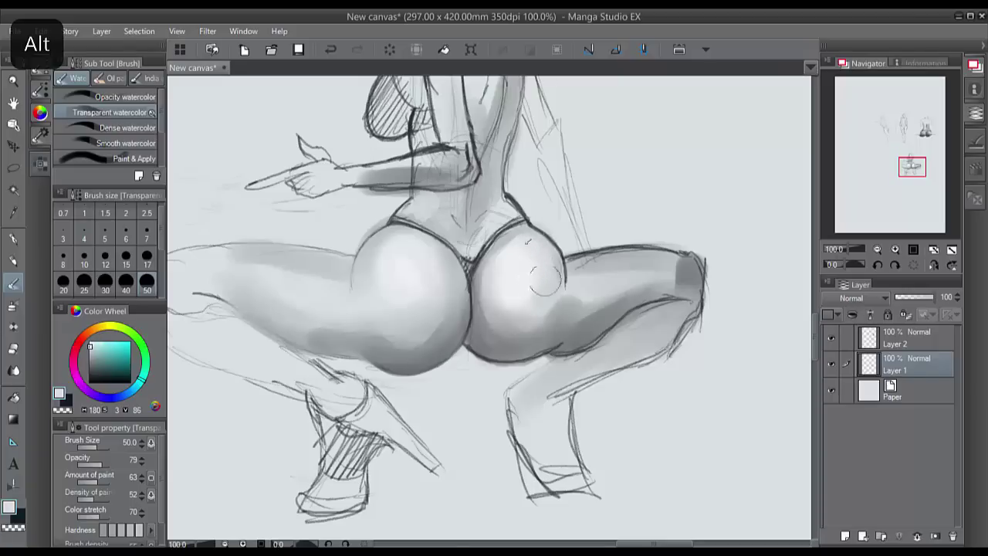
{"action": "left_click", "coordinate": [551, 326], "text": "alt"}
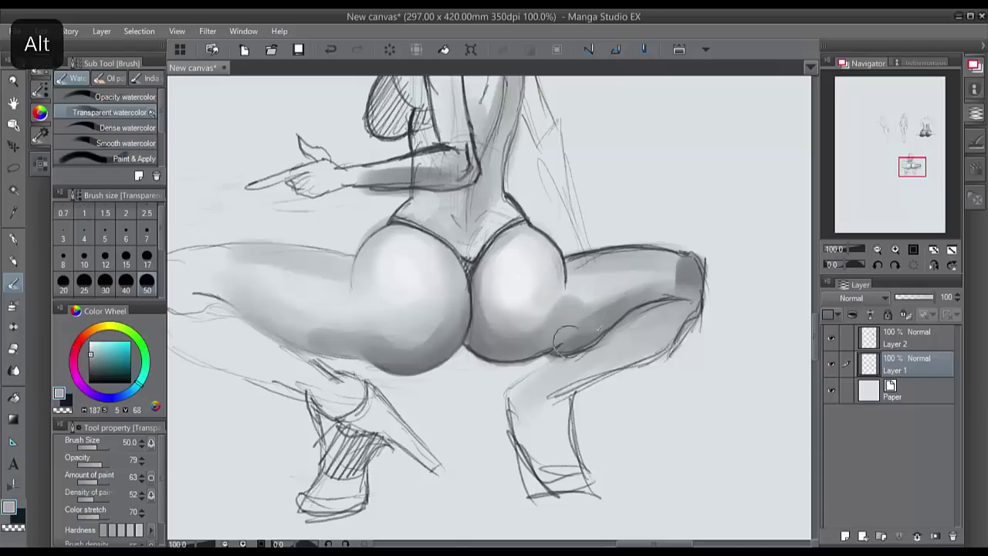
- Darken the cleft and the lower edge of the left buttock in near-black at brush size 15
{"action": "left_click", "coordinate": [126, 259]}
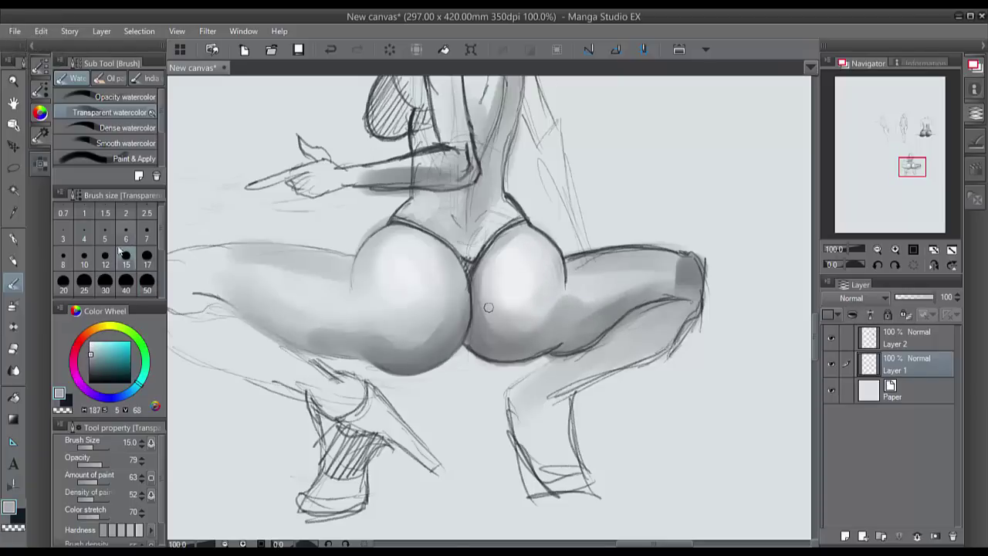
{"action": "left_click_drag", "start_coordinate": [99, 367], "coordinate": [88, 380]}
{"action": "mouse_move", "coordinate": [473, 291]}
{"action": "left_mouse_down"}
{"action": "mouse_move", "coordinate": [467, 344]}
{"action": "mouse_move", "coordinate": [483, 249]}
{"action": "left_mouse_up"}
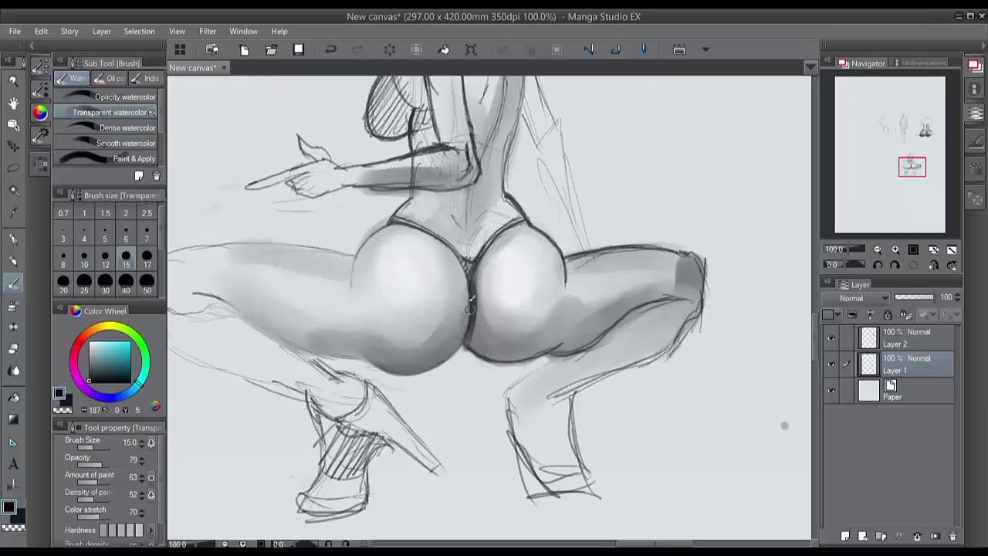
{"action": "mouse_move", "coordinate": [459, 332]}
{"action": "left_mouse_down"}
{"action": "mouse_move", "coordinate": [409, 364]}
{"action": "mouse_move", "coordinate": [442, 357]}
{"action": "mouse_move", "coordinate": [407, 372]}
{"action": "mouse_move", "coordinate": [363, 353]}
{"action": "left_mouse_up"}
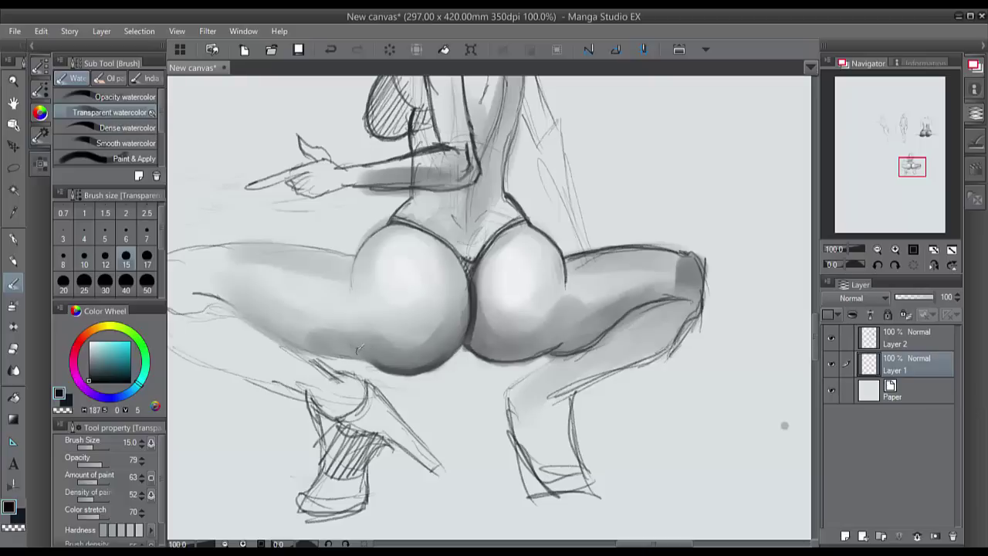
{"action": "left_click_drag", "start_coordinate": [342, 351], "coordinate": [350, 354]}
- Deepen the shadow under the left thigh and the crease where it meets the hip at brush size 17
{"action": "left_click", "coordinate": [126, 284]}
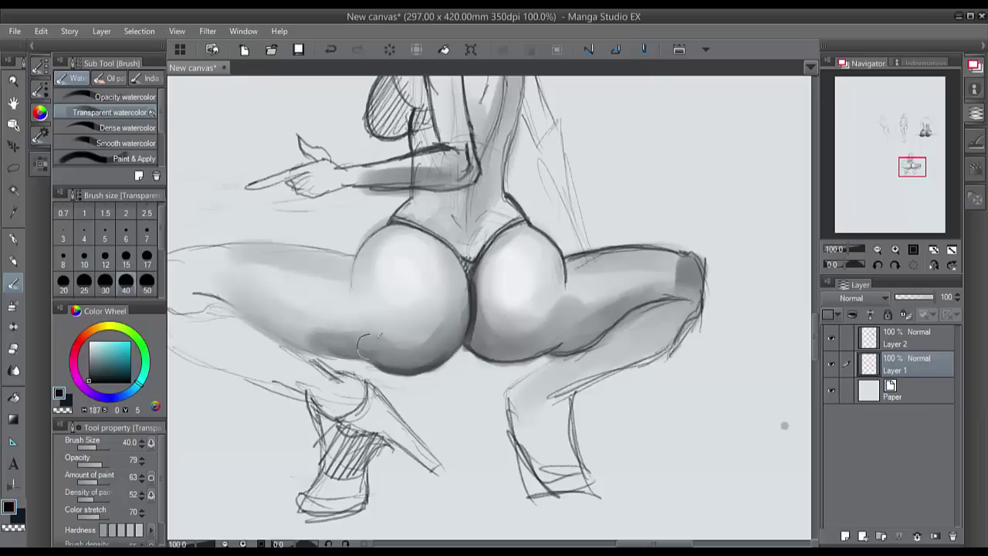
{"action": "left_click", "coordinate": [85, 261]}
{"action": "left_click", "coordinate": [147, 259]}
{"action": "left_click_drag", "start_coordinate": [255, 316], "coordinate": [322, 349]}
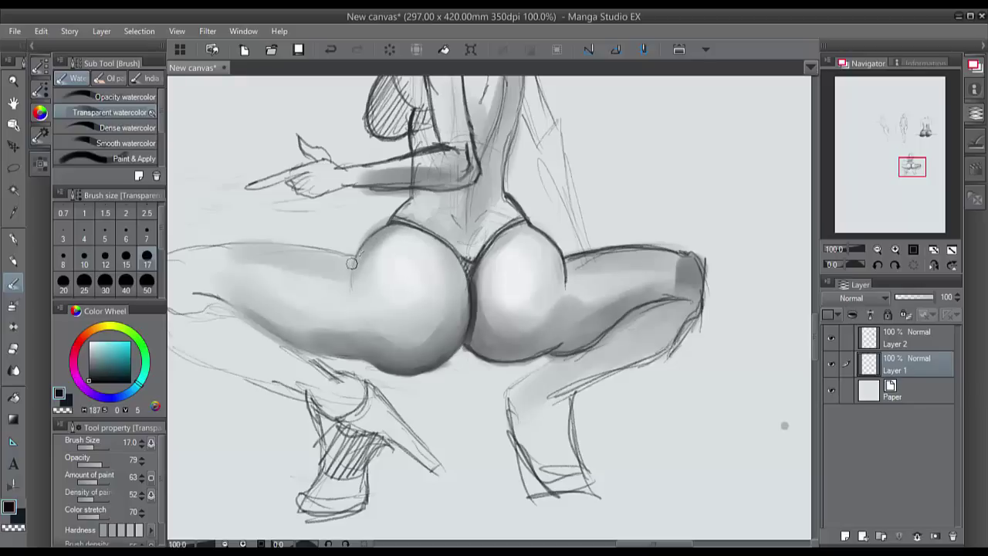
{"action": "left_click_drag", "start_coordinate": [352, 256], "coordinate": [347, 277]}
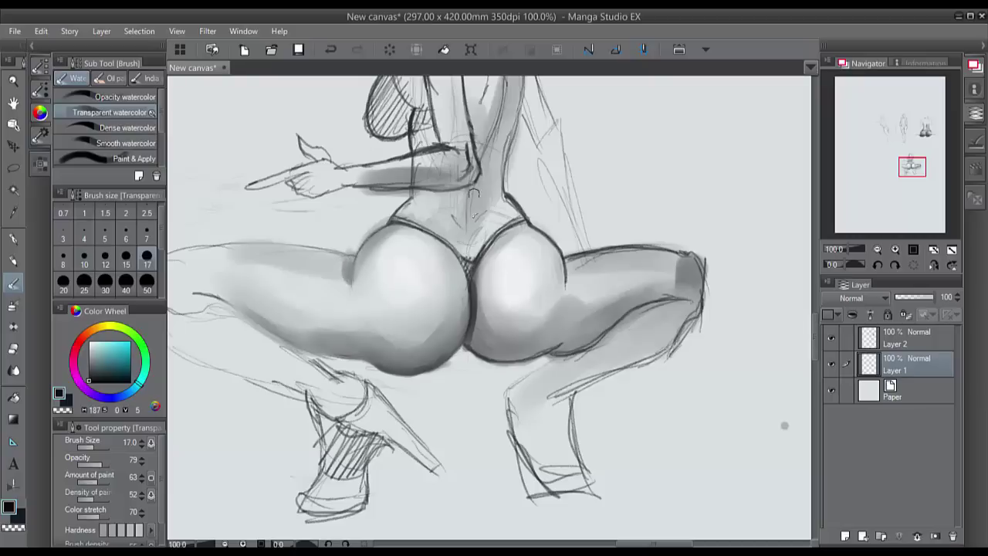
- Shade the left buttock's upper and inner edge below the bikini line, and blend it inward at brush size 40
{"action": "mouse_move", "coordinate": [395, 228]}
{"action": "left_mouse_down"}
{"action": "mouse_move", "coordinate": [434, 249]}
{"action": "mouse_move", "coordinate": [455, 282]}
{"action": "left_mouse_up"}
{"action": "left_click", "coordinate": [135, 284]}
{"action": "left_click_drag", "start_coordinate": [421, 243], "coordinate": [437, 262]}
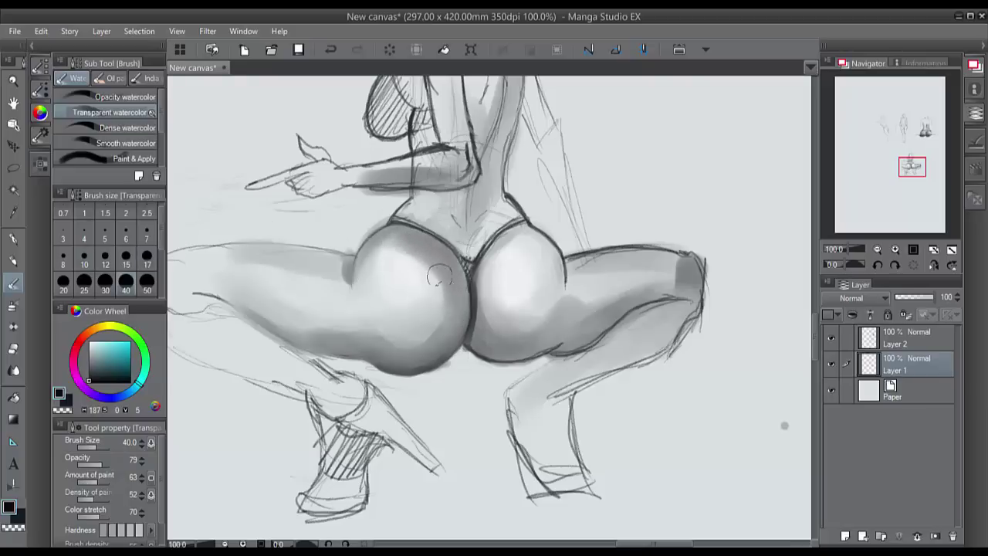
{"action": "left_click", "coordinate": [429, 267], "text": "alt"}
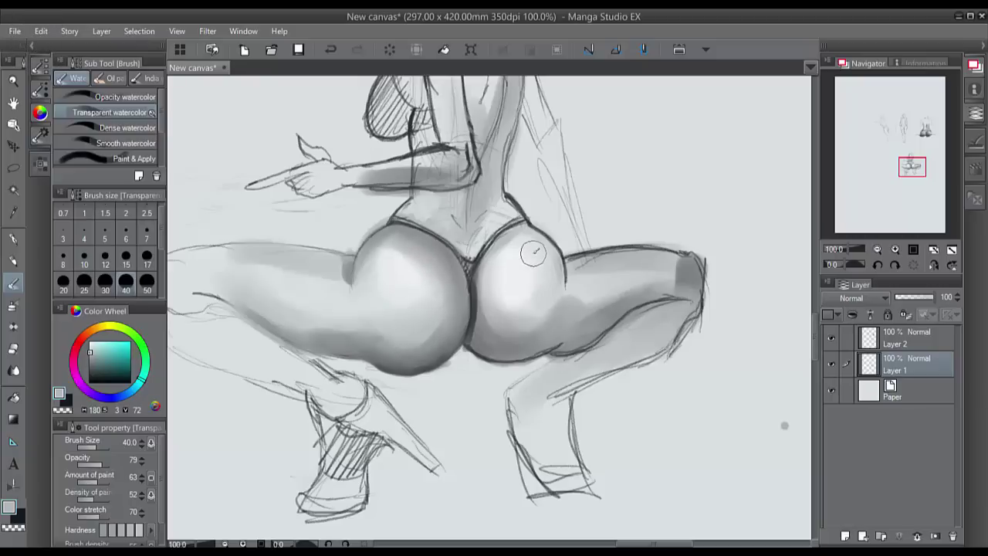
- Lighten a thin strip of reflected light along the lower edges of both buttocks with transparent colour at brush size 15
{"action": "left_click", "coordinate": [126, 260]}
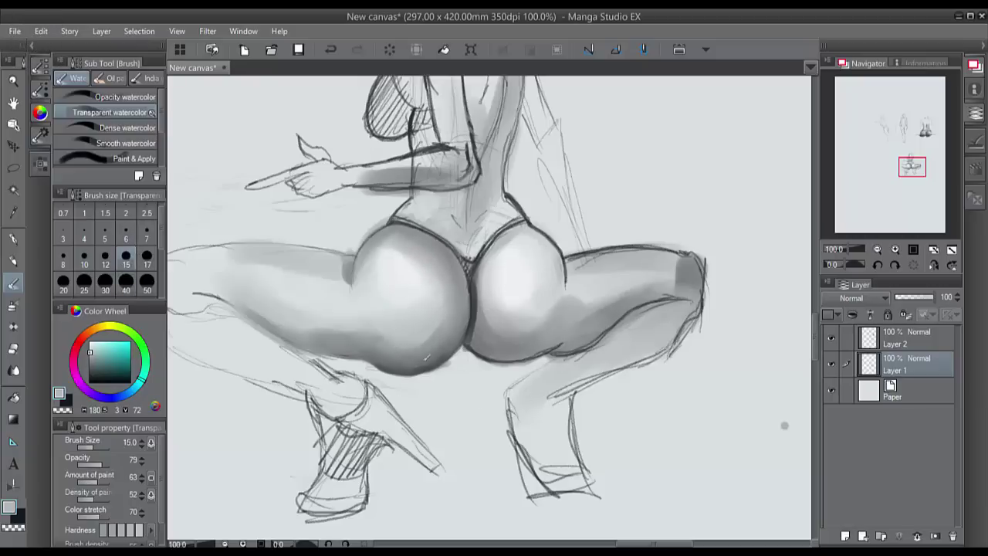
{"action": "left_click", "coordinate": [64, 410]}
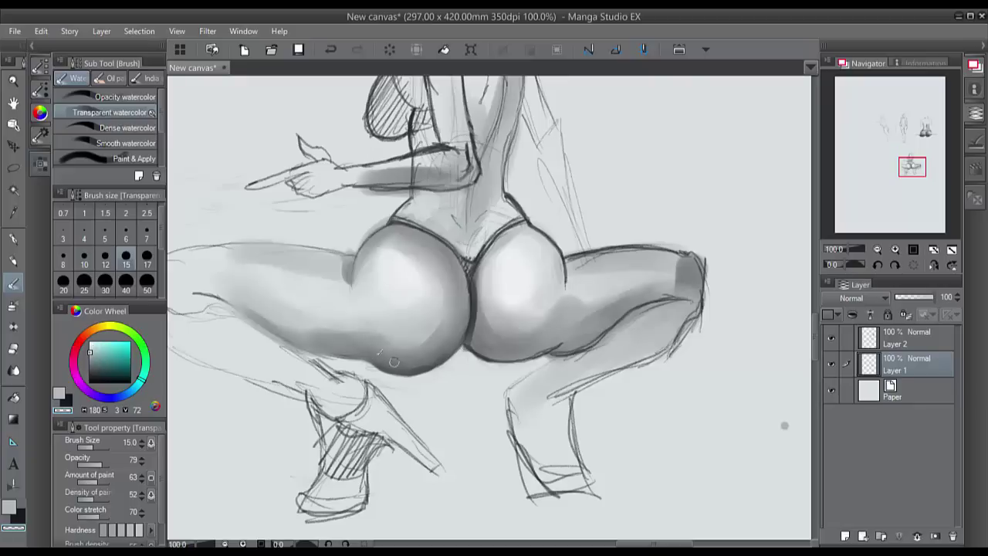
{"action": "left_click_drag", "start_coordinate": [377, 358], "coordinate": [418, 365]}
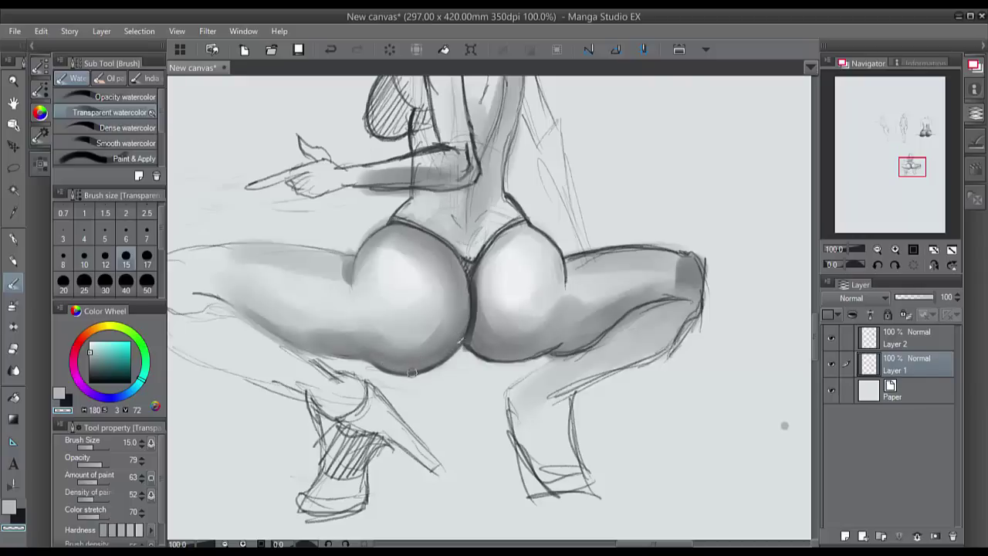
{"action": "mouse_move", "coordinate": [503, 352]}
{"action": "left_mouse_down"}
{"action": "mouse_move", "coordinate": [511, 356]}
{"action": "mouse_move", "coordinate": [496, 352]}
{"action": "left_mouse_up"}
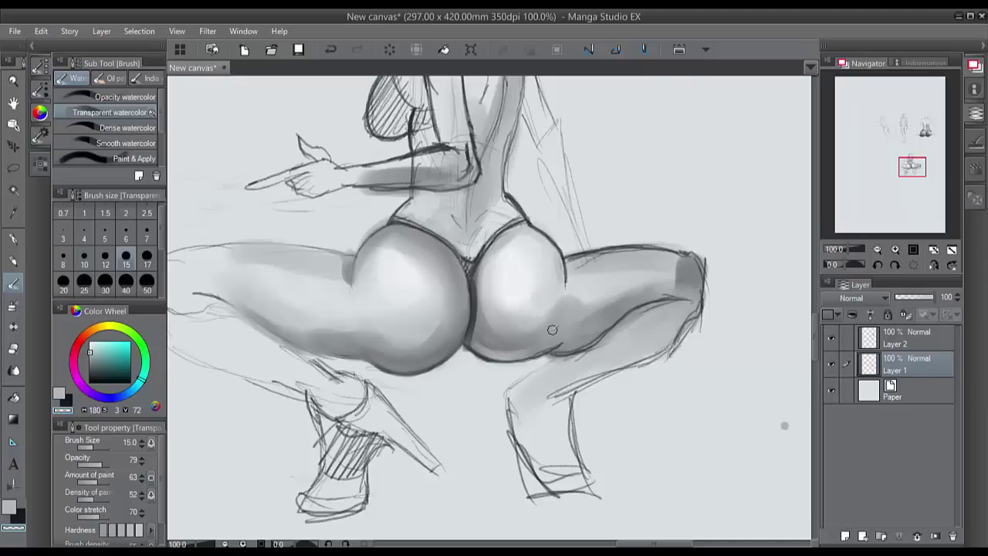
- Sketch a horizontal guide line and a wide, flattened buttocks outline below the leaning figure with the black Colored pencil at size 5
{"action": "scroll", "coordinate": [555, 328], "scroll_direction": "down", "scroll_amount": 3}
{"action": "scroll", "coordinate": [554, 327], "scroll_direction": "down", "scroll_amount": 5}
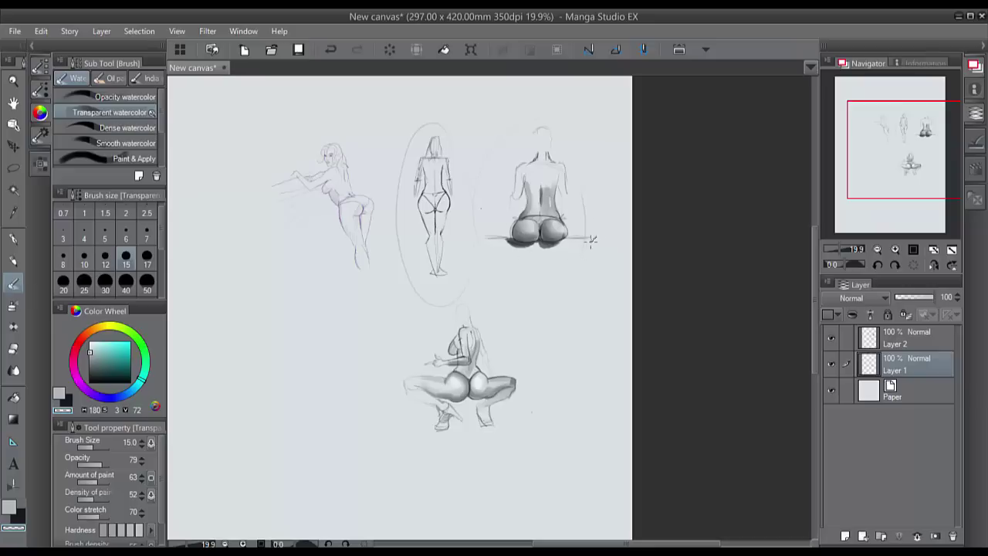
{"action": "scroll", "coordinate": [591, 240], "scroll_direction": "up", "scroll_amount": 2}
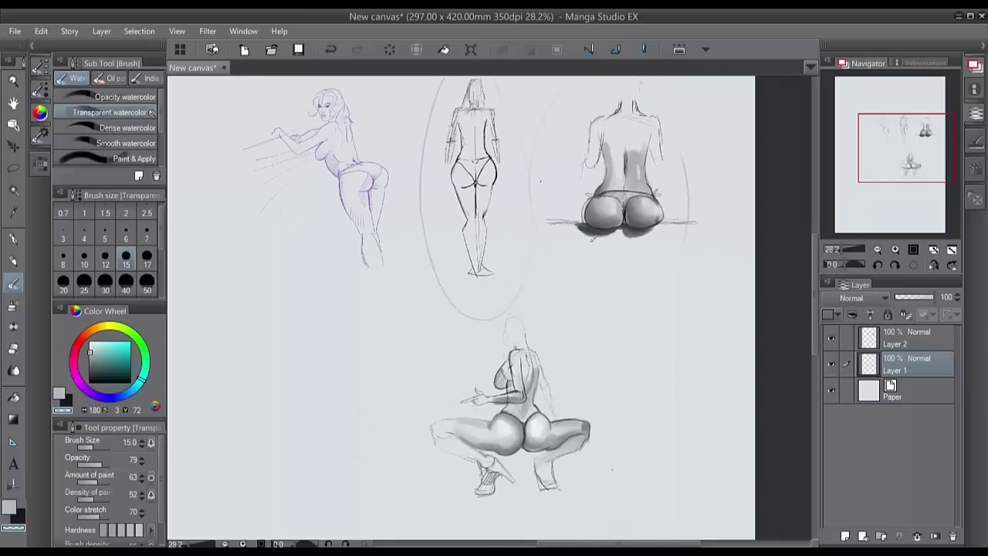
{"action": "left_click", "coordinate": [13, 261]}
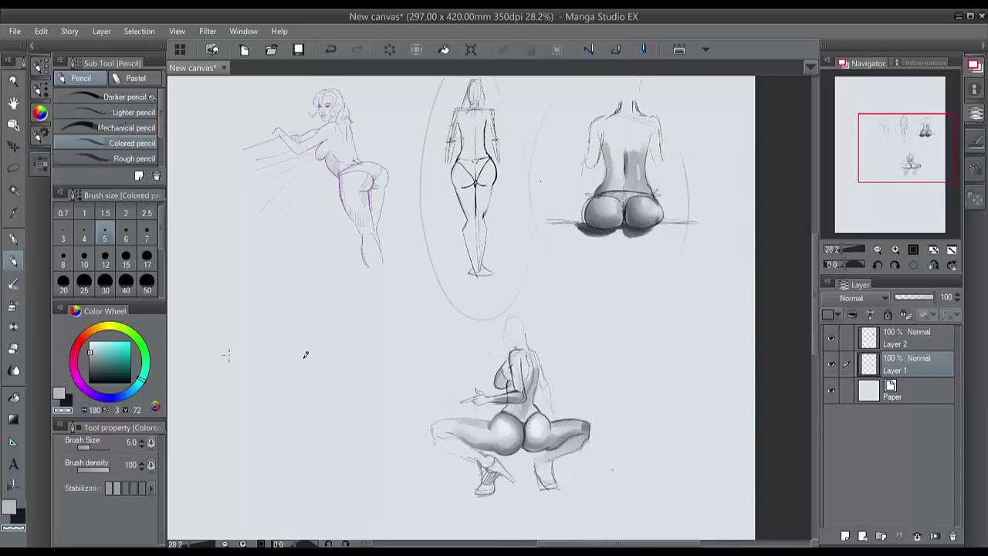
{"action": "left_click", "coordinate": [99, 382]}
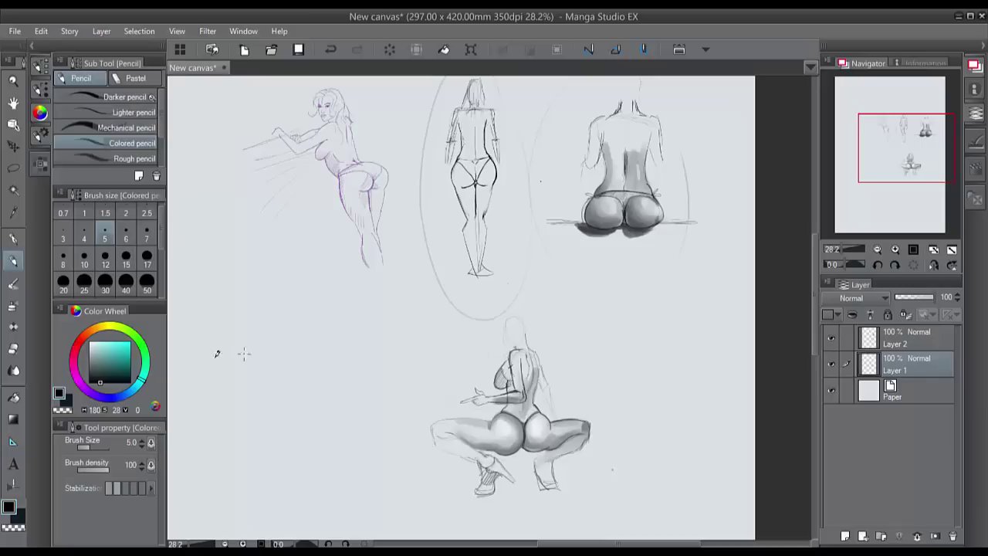
{"action": "left_click_drag", "start_coordinate": [255, 357], "coordinate": [417, 350]}
{"action": "left_click_drag", "start_coordinate": [284, 325], "coordinate": [371, 328]}
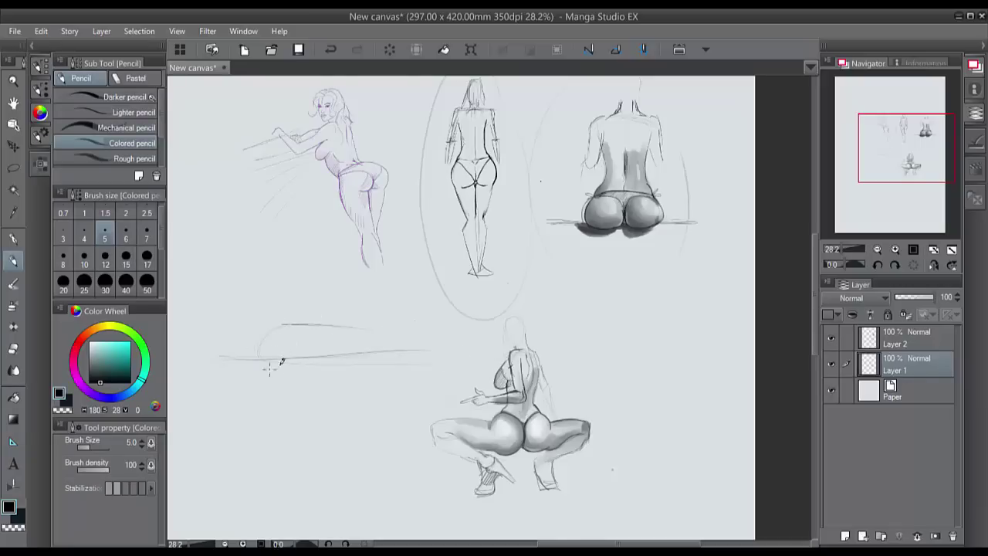
{"action": "mouse_move", "coordinate": [316, 341]}
{"action": "left_mouse_down"}
{"action": "mouse_move", "coordinate": [287, 372]}
{"action": "mouse_move", "coordinate": [267, 369]}
{"action": "mouse_move", "coordinate": [258, 350]}
{"action": "mouse_move", "coordinate": [283, 324]}
{"action": "left_mouse_up"}
{"action": "mouse_move", "coordinate": [377, 328]}
{"action": "left_mouse_down"}
{"action": "mouse_move", "coordinate": [385, 353]}
{"action": "mouse_move", "coordinate": [368, 372]}
{"action": "mouse_move", "coordinate": [331, 370]}
{"action": "mouse_move", "coordinate": [326, 338]}
{"action": "mouse_move", "coordinate": [364, 376]}
{"action": "left_mouse_up"}
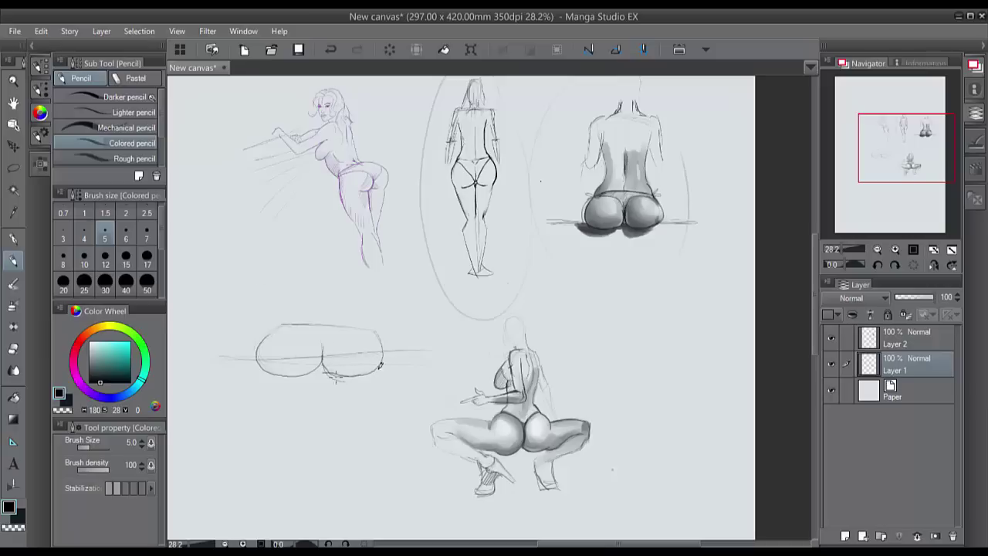
- Add the hip curves and V-shaped bikini lines to the new buttocks sketch, and reinforce the left buttock's rounded outline
{"action": "left_click_drag", "start_coordinate": [282, 322], "coordinate": [289, 308]}
{"action": "mouse_move", "coordinate": [361, 309]}
{"action": "left_mouse_down"}
{"action": "mouse_move", "coordinate": [371, 328]}
{"action": "mouse_move", "coordinate": [284, 325]}
{"action": "left_mouse_up"}
{"action": "left_click_drag", "start_coordinate": [322, 353], "coordinate": [285, 322]}
{"action": "mouse_move", "coordinate": [324, 355]}
{"action": "left_mouse_down"}
{"action": "mouse_move", "coordinate": [337, 335]}
{"action": "mouse_move", "coordinate": [370, 328]}
{"action": "left_mouse_up"}
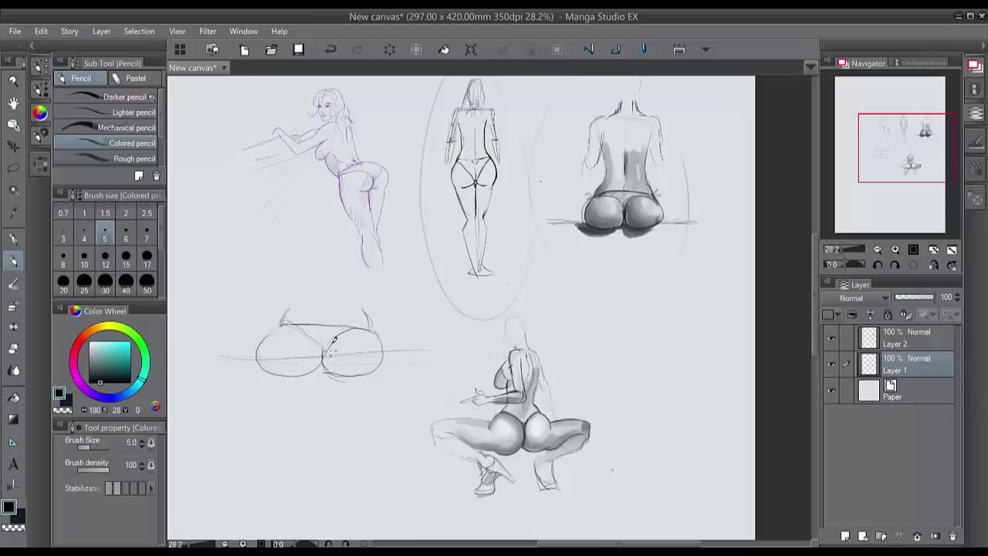
{"action": "mouse_move", "coordinate": [319, 358]}
{"action": "left_mouse_down"}
{"action": "mouse_move", "coordinate": [297, 329]}
{"action": "mouse_move", "coordinate": [274, 334]}
{"action": "mouse_move", "coordinate": [257, 354]}
{"action": "mouse_move", "coordinate": [277, 378]}
{"action": "mouse_move", "coordinate": [260, 371]}
{"action": "left_mouse_up"}
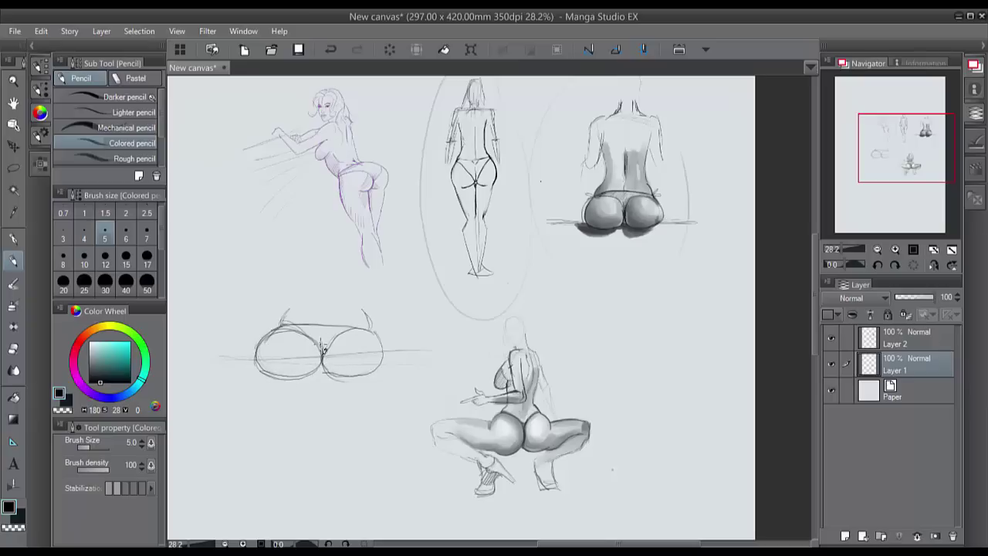
{"action": "left_click_drag", "start_coordinate": [312, 373], "coordinate": [268, 380]}
- Draw the spine and both waist lines above the new seated sketch, and firm up its outer contours
{"action": "left_click_drag", "start_coordinate": [325, 322], "coordinate": [324, 266]}
{"action": "left_click_drag", "start_coordinate": [291, 310], "coordinate": [299, 272]}
{"action": "left_click_drag", "start_coordinate": [363, 312], "coordinate": [359, 260]}
{"action": "mouse_move", "coordinate": [381, 338]}
{"action": "left_mouse_down"}
{"action": "mouse_move", "coordinate": [373, 376]}
{"action": "mouse_move", "coordinate": [308, 345]}
{"action": "mouse_move", "coordinate": [325, 366]}
{"action": "mouse_move", "coordinate": [290, 378]}
{"action": "mouse_move", "coordinate": [256, 346]}
{"action": "left_mouse_up"}
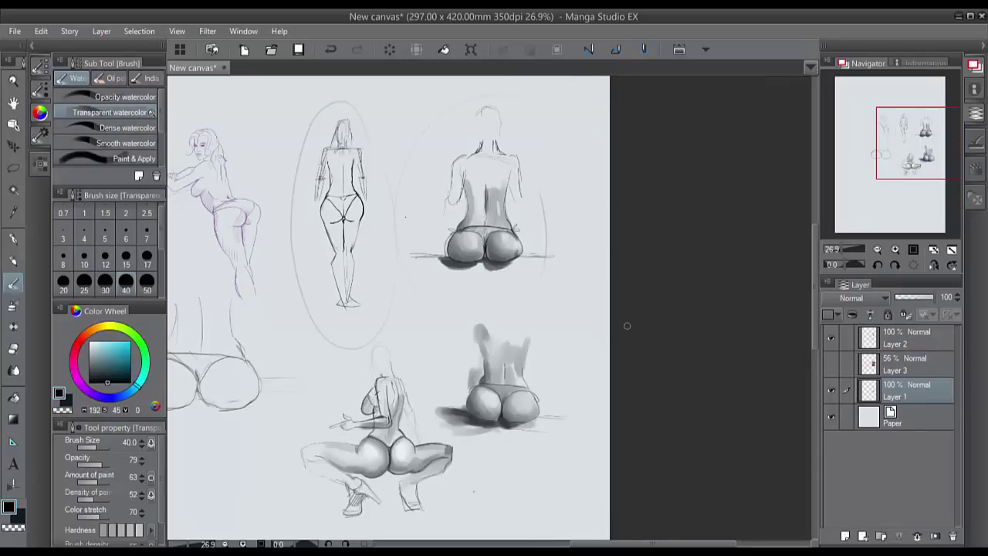
- Show the reference photo on Layer 3 over the lower seated study to compare them, and hide it again
{"action": "left_click_drag", "start_coordinate": [626, 326], "coordinate": [710, 320]}
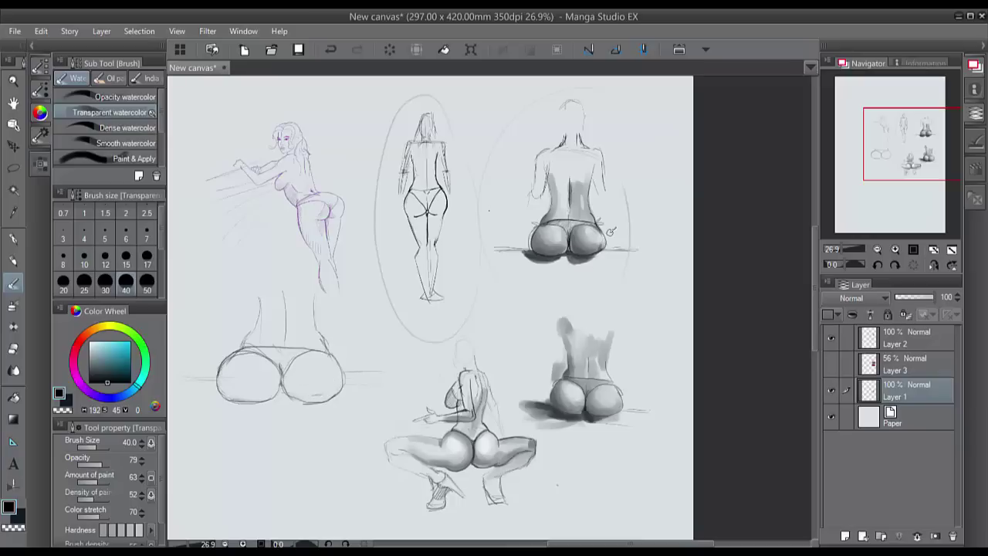
{"action": "scroll", "coordinate": [587, 420], "scroll_direction": "up", "scroll_amount": 4}
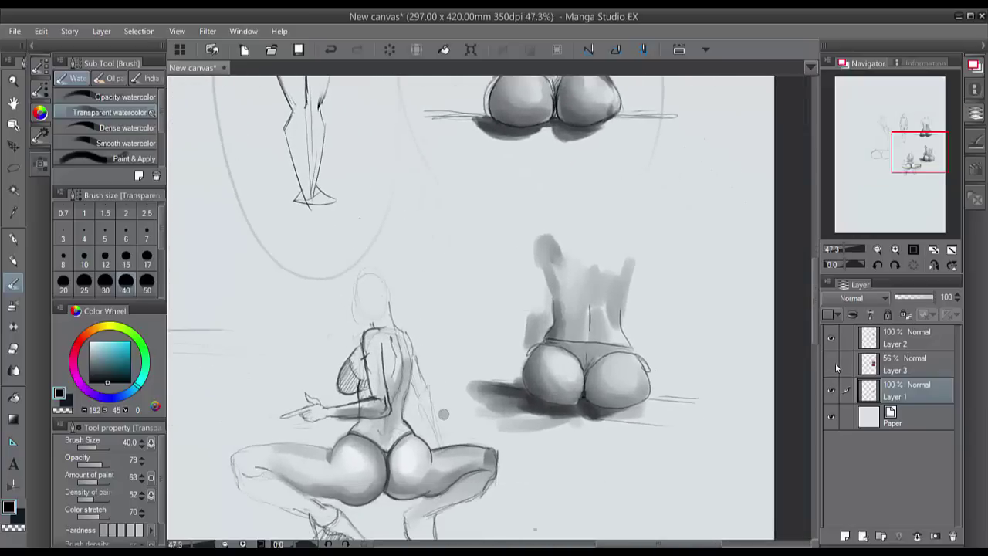
{"action": "left_click", "coordinate": [832, 363]}
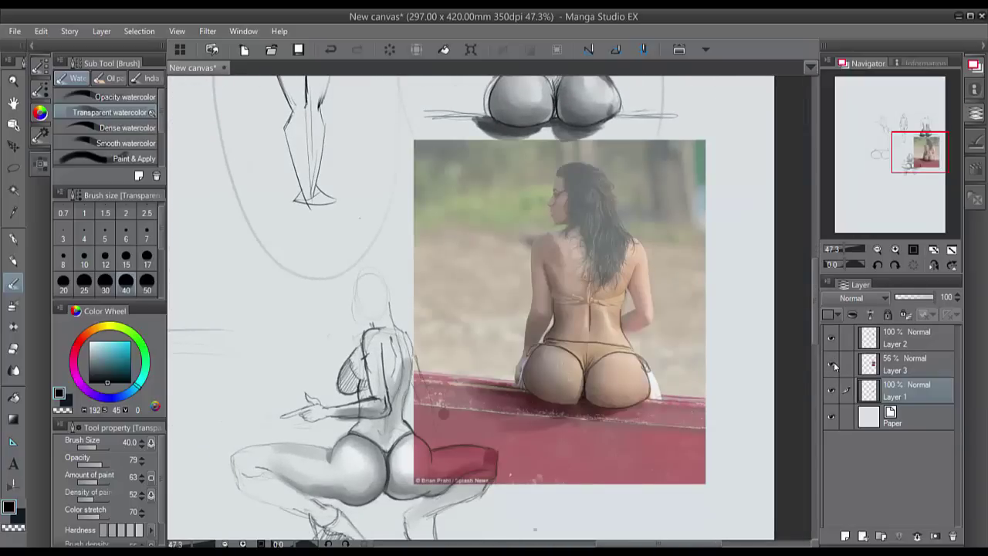
{"action": "left_click", "coordinate": [832, 364]}
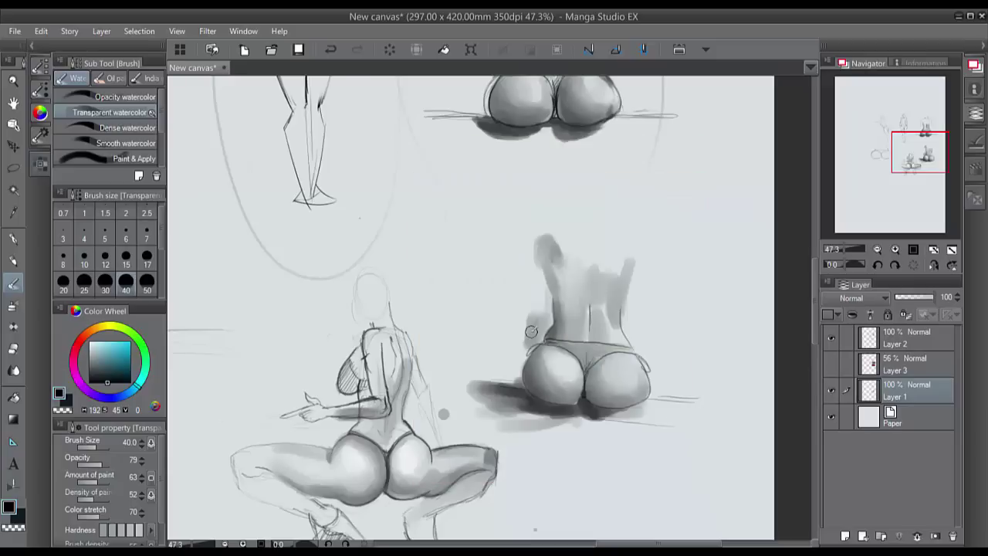
{"action": "scroll", "coordinate": [531, 331], "scroll_direction": "down", "scroll_amount": 4}
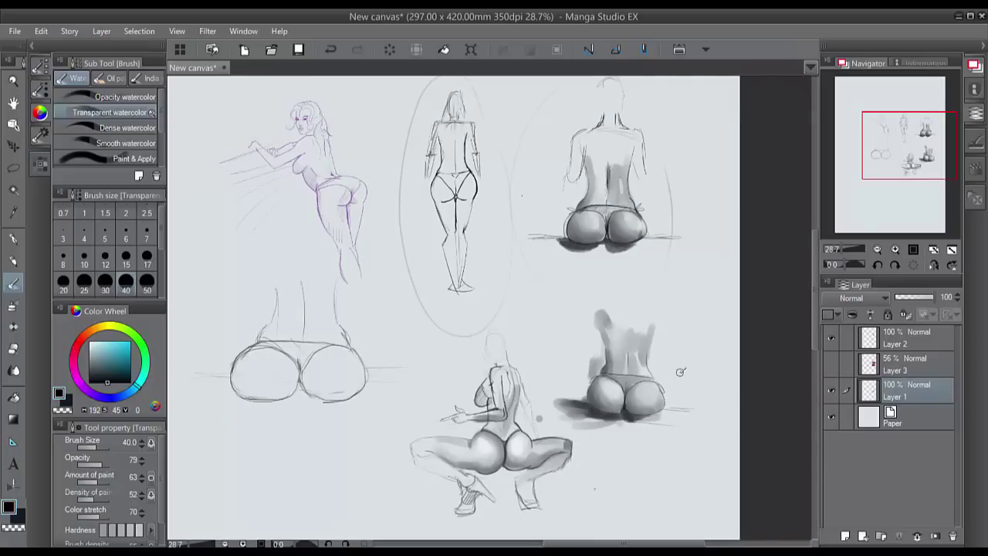
- Sketch a side-view torso in the empty area beside the leaning figure with the Colored pencil at size 5: ribcage, breast, waist and back curve
{"action": "left_click_drag", "start_coordinate": [680, 372], "coordinate": [771, 368]}
{"action": "left_click", "coordinate": [427, 392]}
{"action": "left_click", "coordinate": [23, 262]}
{"action": "left_click_drag", "start_coordinate": [210, 280], "coordinate": [355, 298]}
{"action": "scroll", "coordinate": [366, 223], "scroll_direction": "up", "scroll_amount": 1}
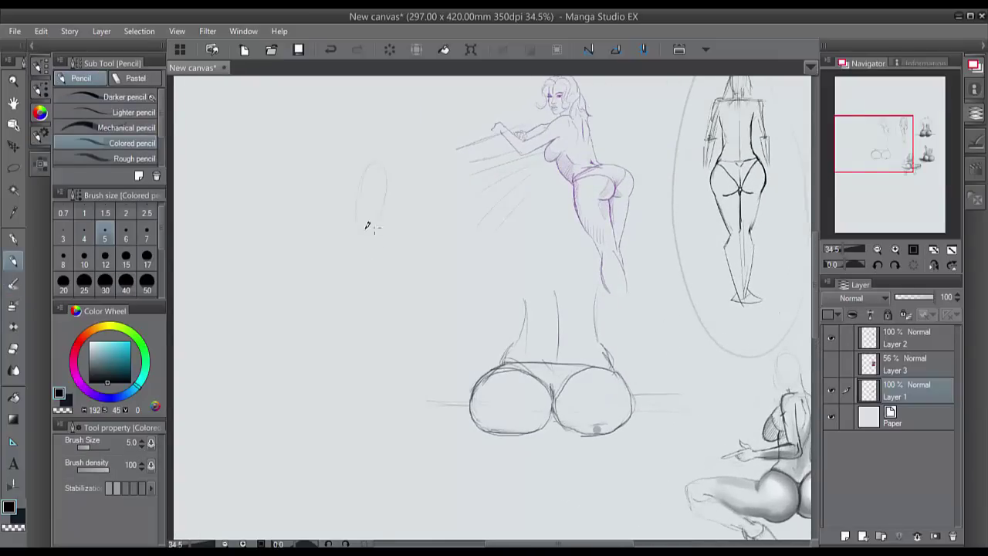
{"action": "mouse_move", "coordinate": [383, 237]}
{"action": "left_mouse_down"}
{"action": "mouse_move", "coordinate": [408, 274]}
{"action": "mouse_move", "coordinate": [386, 294]}
{"action": "mouse_move", "coordinate": [406, 279]}
{"action": "mouse_move", "coordinate": [409, 260]}
{"action": "mouse_move", "coordinate": [377, 221]}
{"action": "left_mouse_up"}
{"action": "mouse_move", "coordinate": [341, 171]}
{"action": "left_mouse_down"}
{"action": "mouse_move", "coordinate": [357, 199]}
{"action": "mouse_move", "coordinate": [346, 199]}
{"action": "mouse_move", "coordinate": [363, 172]}
{"action": "mouse_move", "coordinate": [344, 190]}
{"action": "mouse_move", "coordinate": [366, 200]}
{"action": "mouse_move", "coordinate": [351, 206]}
{"action": "mouse_move", "coordinate": [356, 258]}
{"action": "left_mouse_up"}
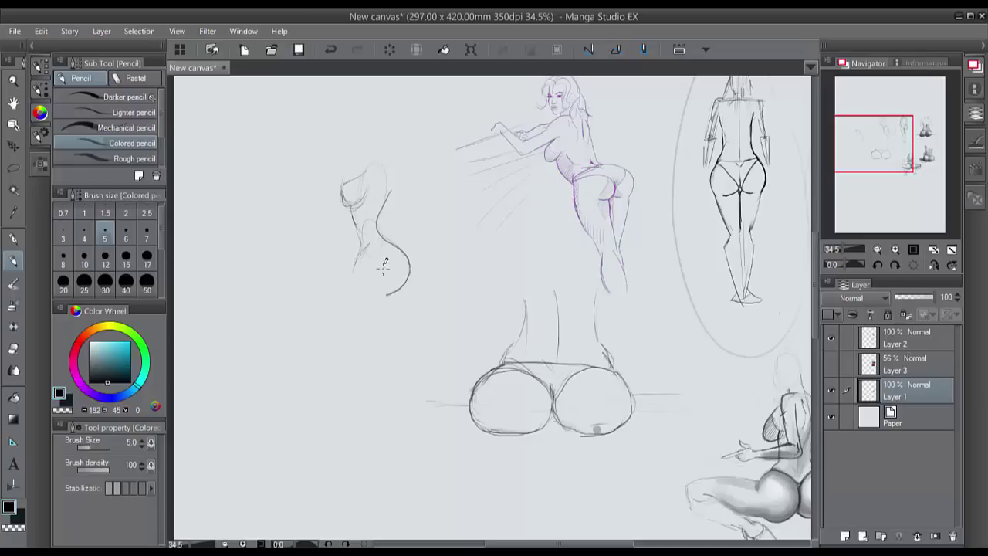
- Extend the side-view figure downward with the under-curve of the buttock and the front and back lines of the thigh
{"action": "left_click_drag", "start_coordinate": [398, 290], "coordinate": [393, 318]}
{"action": "left_click_drag", "start_coordinate": [363, 249], "coordinate": [353, 300]}
{"action": "left_click_drag", "start_coordinate": [363, 250], "coordinate": [361, 339]}
{"action": "left_click_drag", "start_coordinate": [357, 287], "coordinate": [366, 339]}
{"action": "left_click_drag", "start_coordinate": [398, 295], "coordinate": [390, 341]}
- Erase the side-view figure's buttock curve, redraw it smaller from the lower back down, and reinforce the back line of the thigh
{"action": "scroll", "coordinate": [459, 291], "scroll_direction": "up", "scroll_amount": 5}
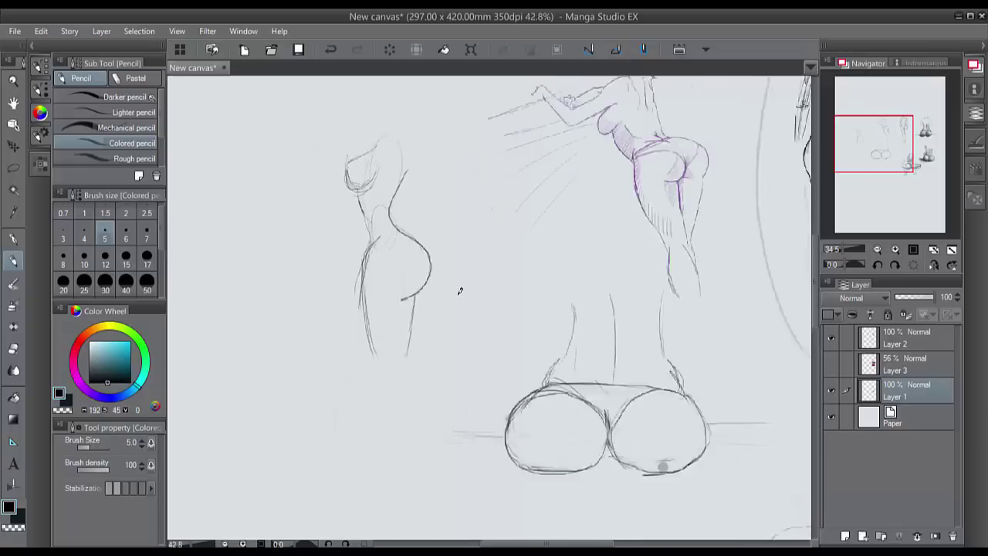
{"action": "mouse_move", "coordinate": [434, 210]}
{"action": "left_mouse_down"}
{"action": "mouse_move", "coordinate": [473, 245]}
{"action": "mouse_move", "coordinate": [475, 287]}
{"action": "mouse_move", "coordinate": [429, 322]}
{"action": "left_mouse_up"}
{"action": "left_click_drag", "start_coordinate": [419, 180], "coordinate": [431, 205]}
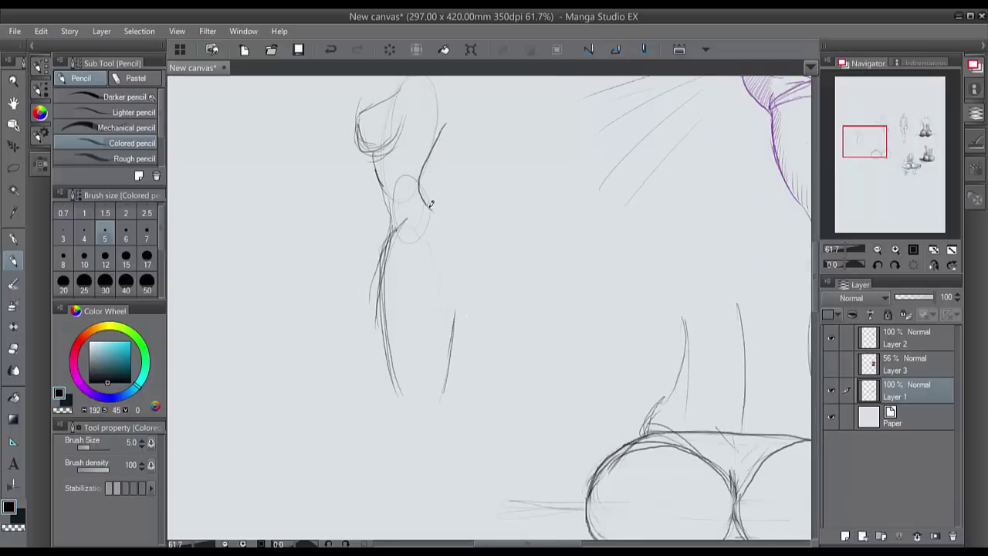
{"action": "mouse_move", "coordinate": [426, 163]}
{"action": "left_mouse_down"}
{"action": "mouse_move", "coordinate": [443, 211]}
{"action": "mouse_move", "coordinate": [427, 193]}
{"action": "mouse_move", "coordinate": [468, 261]}
{"action": "mouse_move", "coordinate": [451, 299]}
{"action": "mouse_move", "coordinate": [463, 242]}
{"action": "left_mouse_up"}
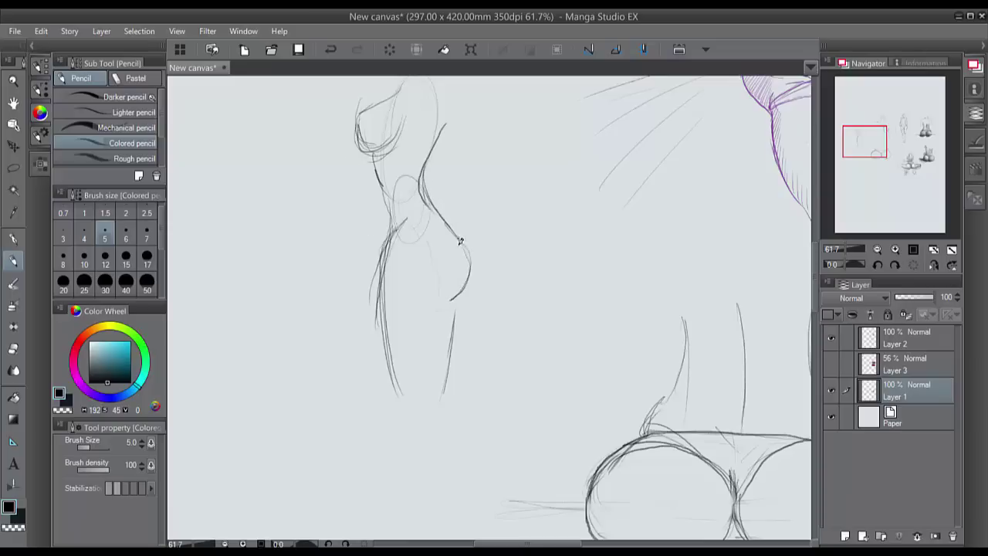
{"action": "left_click_drag", "start_coordinate": [454, 303], "coordinate": [442, 398]}
{"action": "scroll", "coordinate": [447, 343], "scroll_direction": "up", "scroll_amount": 2}
- Erase the small buttock curve, sample a dark grey from the sketch, and redraw the inward curve of the waist and lower back
{"action": "mouse_move", "coordinate": [441, 171]}
{"action": "left_mouse_down"}
{"action": "mouse_move", "coordinate": [424, 148]}
{"action": "mouse_move", "coordinate": [465, 202]}
{"action": "mouse_move", "coordinate": [490, 274]}
{"action": "mouse_move", "coordinate": [482, 267]}
{"action": "mouse_move", "coordinate": [463, 304]}
{"action": "left_mouse_up"}
{"action": "left_click", "coordinate": [445, 125], "text": "alt"}
{"action": "left_click", "coordinate": [440, 120], "text": "alt"}
{"action": "left_click_drag", "start_coordinate": [444, 100], "coordinate": [433, 167]}
{"action": "mouse_move", "coordinate": [452, 99]}
{"action": "left_mouse_down"}
{"action": "mouse_move", "coordinate": [434, 137]}
{"action": "mouse_move", "coordinate": [447, 193]}
{"action": "left_mouse_up"}
{"action": "left_click_drag", "start_coordinate": [441, 128], "coordinate": [454, 179]}
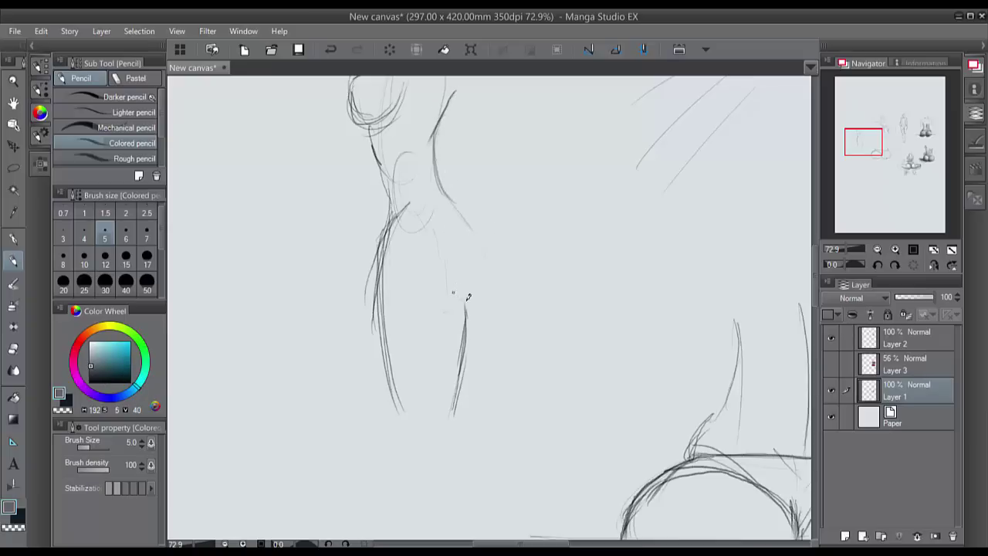
- Redraw the buttock as a fuller rounded curve with a crease beneath it, and firm up the front and back thigh lines
{"action": "left_click_drag", "start_coordinate": [454, 298], "coordinate": [490, 264]}
{"action": "mouse_move", "coordinate": [450, 191]}
{"action": "left_mouse_down"}
{"action": "mouse_move", "coordinate": [492, 274]}
{"action": "mouse_move", "coordinate": [451, 298]}
{"action": "left_mouse_up"}
{"action": "mouse_move", "coordinate": [472, 227]}
{"action": "left_mouse_down"}
{"action": "mouse_move", "coordinate": [453, 192]}
{"action": "mouse_move", "coordinate": [476, 294]}
{"action": "mouse_move", "coordinate": [467, 302]}
{"action": "mouse_move", "coordinate": [490, 242]}
{"action": "mouse_move", "coordinate": [479, 220]}
{"action": "mouse_move", "coordinate": [456, 291]}
{"action": "mouse_move", "coordinate": [460, 368]}
{"action": "left_mouse_up"}
{"action": "left_click_drag", "start_coordinate": [466, 301], "coordinate": [459, 377]}
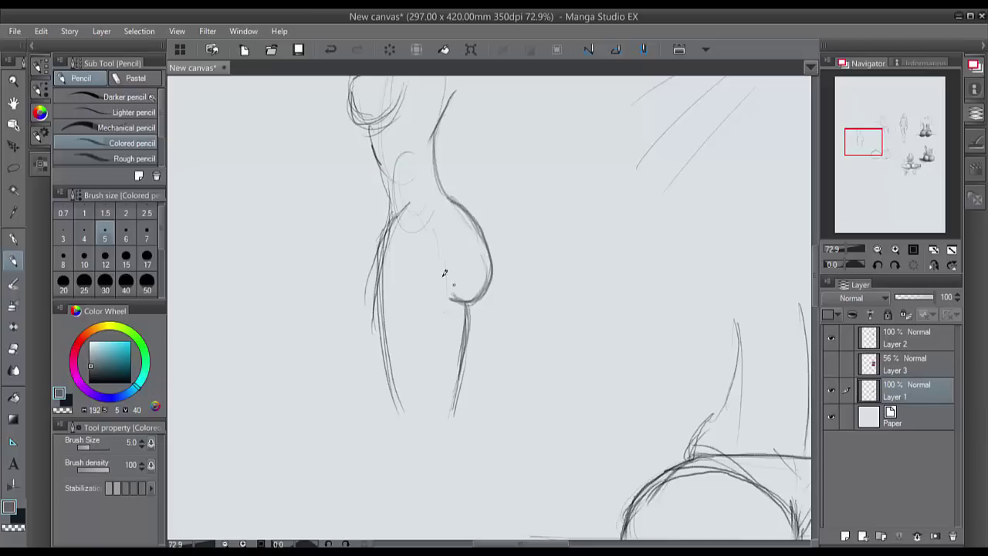
{"action": "mouse_move", "coordinate": [409, 206]}
{"action": "left_mouse_down"}
{"action": "mouse_move", "coordinate": [382, 236]}
{"action": "mouse_move", "coordinate": [398, 409]}
{"action": "left_mouse_up"}
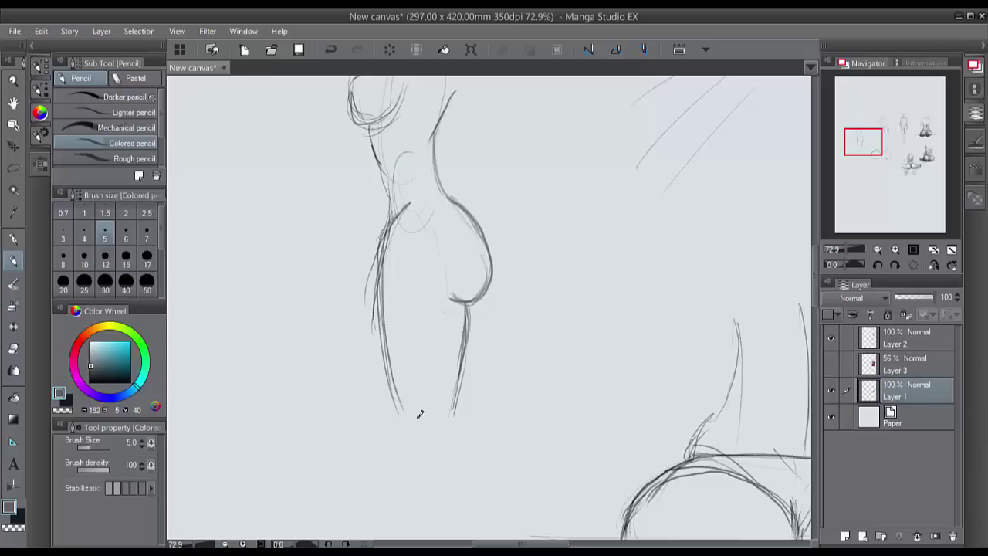
- Erase the full buttock curve and redraw a slimmer one running from the lower back to the top of the thigh
{"action": "scroll", "coordinate": [420, 413], "scroll_direction": "down", "scroll_amount": 8}
{"action": "scroll", "coordinate": [420, 413], "scroll_direction": "up", "scroll_amount": 5}
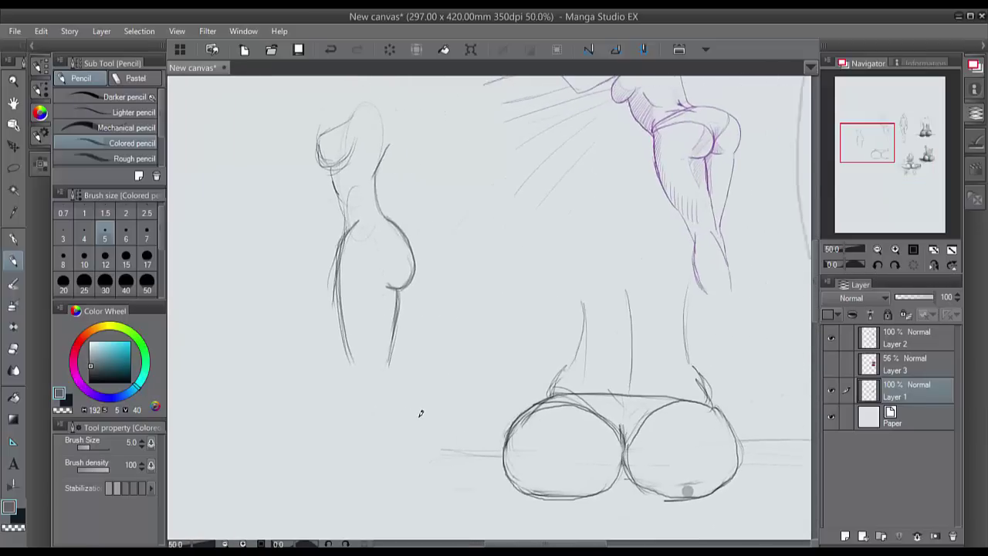
{"action": "scroll", "coordinate": [420, 414], "scroll_direction": "right", "scroll_amount": 1}
{"action": "mouse_move", "coordinate": [361, 222]}
{"action": "left_mouse_down"}
{"action": "mouse_move", "coordinate": [394, 275]}
{"action": "mouse_move", "coordinate": [370, 292]}
{"action": "left_mouse_up"}
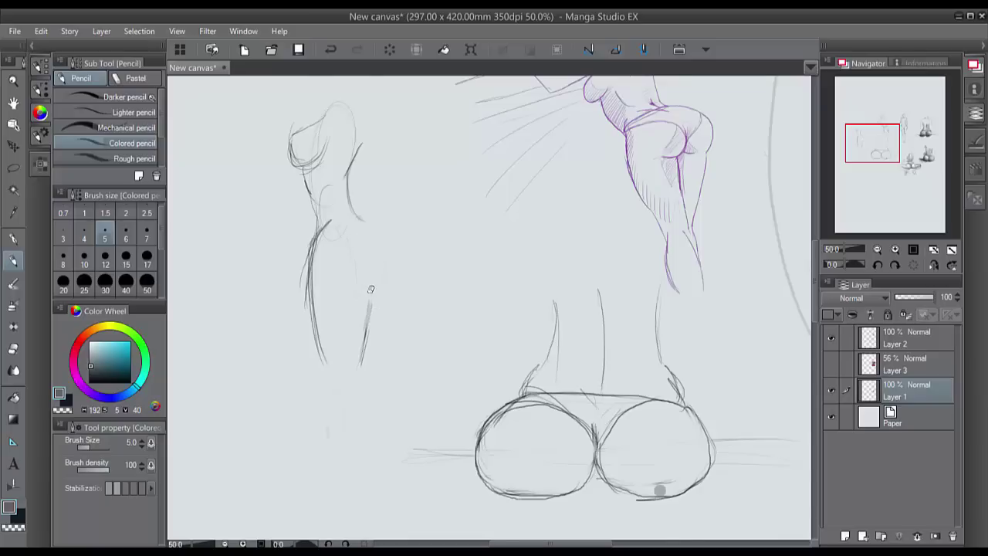
{"action": "scroll", "coordinate": [371, 289], "scroll_direction": "up", "scroll_amount": 1}
{"action": "left_click_drag", "start_coordinate": [377, 191], "coordinate": [395, 223]}
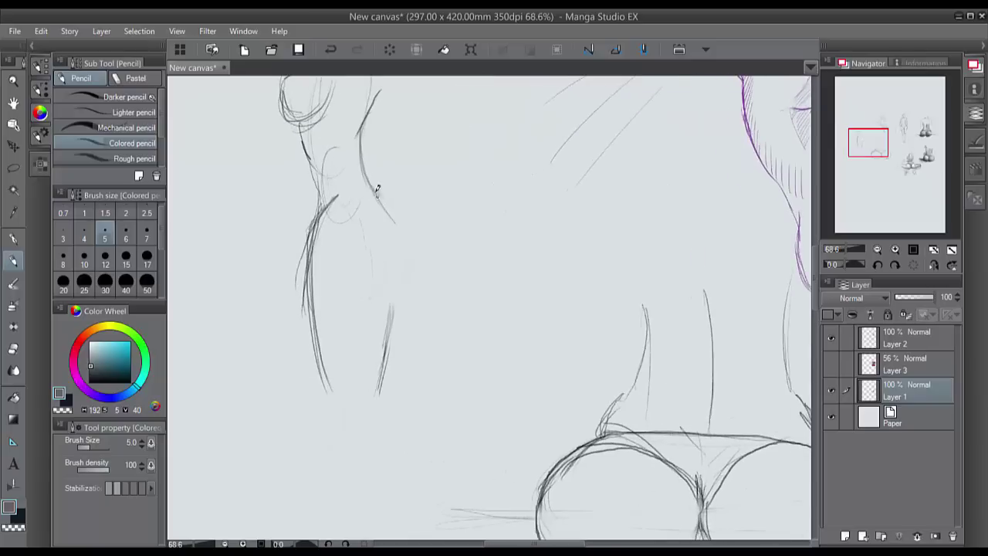
{"action": "mouse_move", "coordinate": [376, 186]}
{"action": "left_mouse_down"}
{"action": "mouse_move", "coordinate": [409, 258]}
{"action": "mouse_move", "coordinate": [391, 286]}
{"action": "left_mouse_up"}
{"action": "mouse_move", "coordinate": [378, 193]}
{"action": "left_mouse_down"}
{"action": "mouse_move", "coordinate": [402, 275]}
{"action": "mouse_move", "coordinate": [379, 278]}
{"action": "mouse_move", "coordinate": [383, 375]}
{"action": "left_mouse_up"}
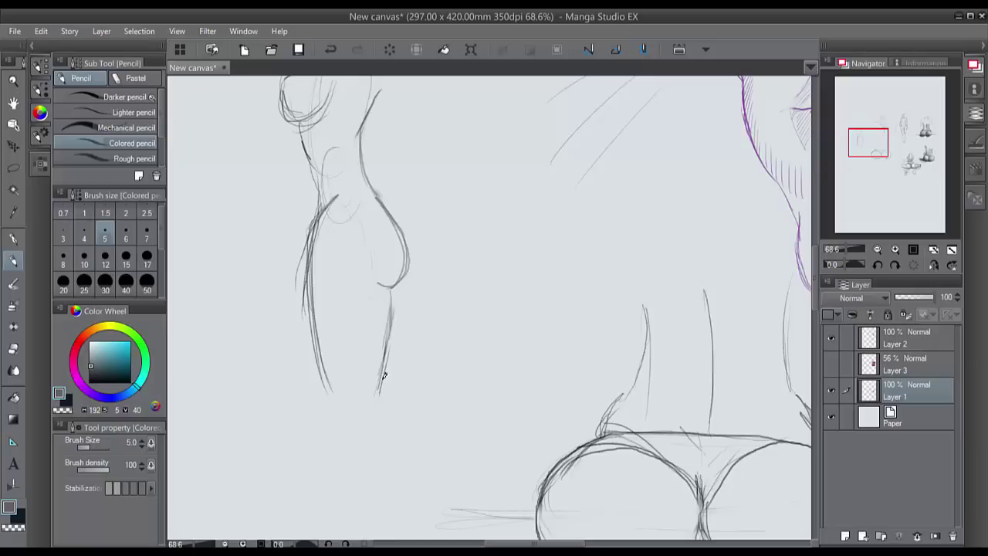
- Reinforce the slimmer buttock's outer contour and its lower crease where it meets the back of the thigh
{"action": "mouse_move", "coordinate": [382, 207]}
{"action": "left_mouse_down"}
{"action": "mouse_move", "coordinate": [397, 226]}
{"action": "mouse_move", "coordinate": [409, 279]}
{"action": "mouse_move", "coordinate": [401, 280]}
{"action": "mouse_move", "coordinate": [401, 239]}
{"action": "left_mouse_up"}
{"action": "mouse_move", "coordinate": [374, 181]}
{"action": "left_mouse_down"}
{"action": "mouse_move", "coordinate": [409, 245]}
{"action": "mouse_move", "coordinate": [388, 285]}
{"action": "left_mouse_up"}
{"action": "mouse_move", "coordinate": [372, 187]}
{"action": "left_mouse_down"}
{"action": "mouse_move", "coordinate": [402, 228]}
{"action": "mouse_move", "coordinate": [393, 309]}
{"action": "mouse_move", "coordinate": [404, 253]}
{"action": "mouse_move", "coordinate": [378, 285]}
{"action": "left_mouse_up"}
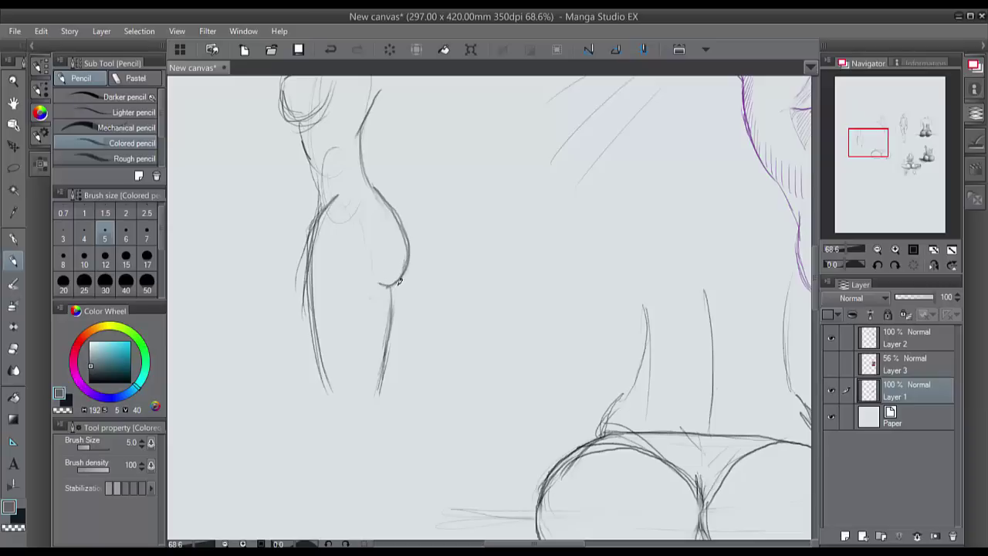
{"action": "scroll", "coordinate": [386, 334], "scroll_direction": "down", "scroll_amount": 5}
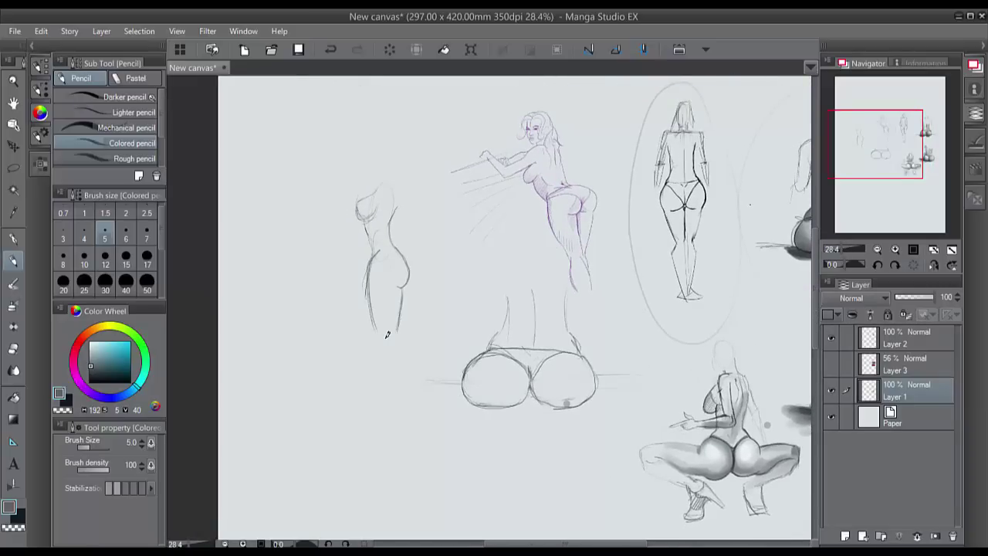
{"action": "scroll", "coordinate": [386, 334], "scroll_direction": "right", "scroll_amount": 5}
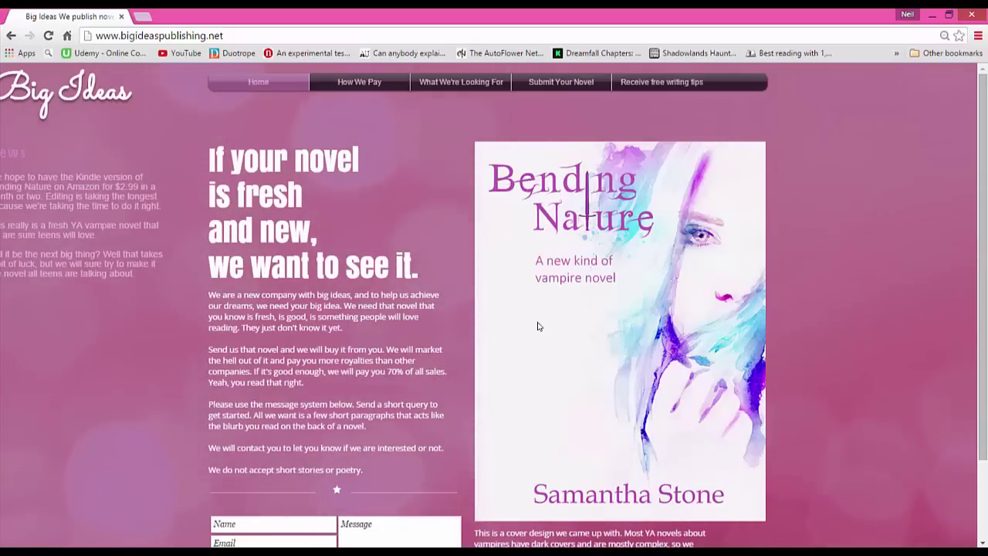
{"action": "left_click_drag", "start_coordinate": [983, 194], "coordinate": [986, 222]}
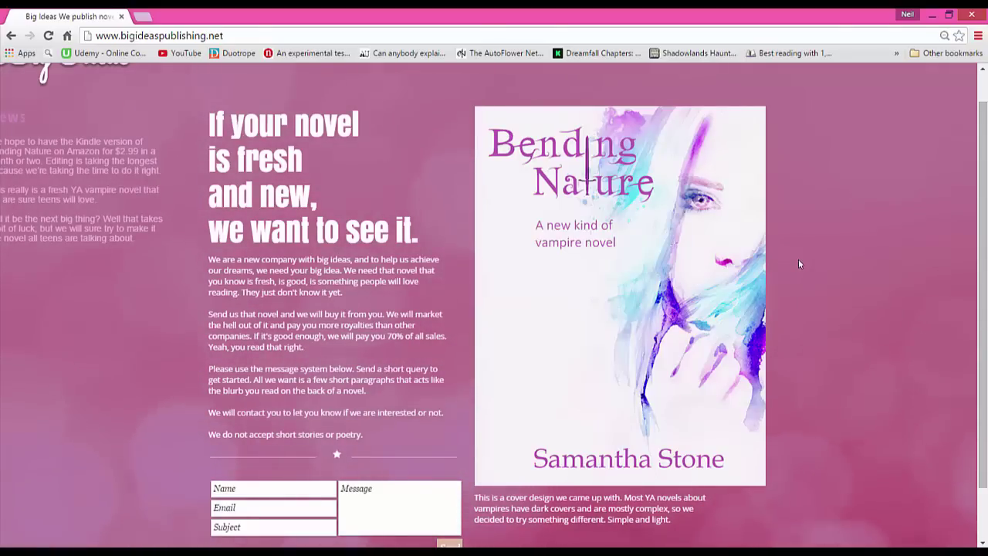
{"action": "mouse_move", "coordinate": [982, 189]}
{"action": "left_mouse_down"}
{"action": "mouse_move", "coordinate": [985, 158]}
{"action": "mouse_move", "coordinate": [983, 208]}
{"action": "left_mouse_up"}
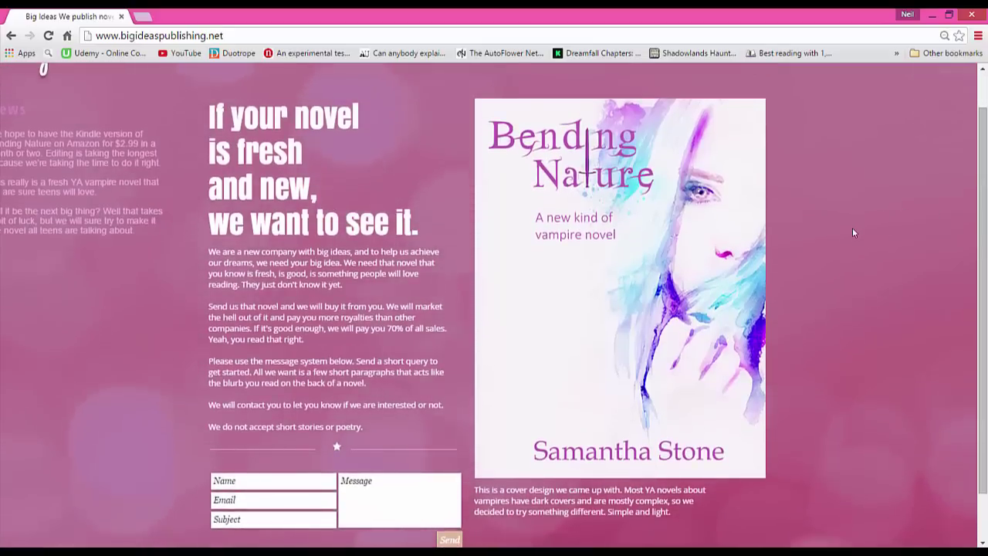